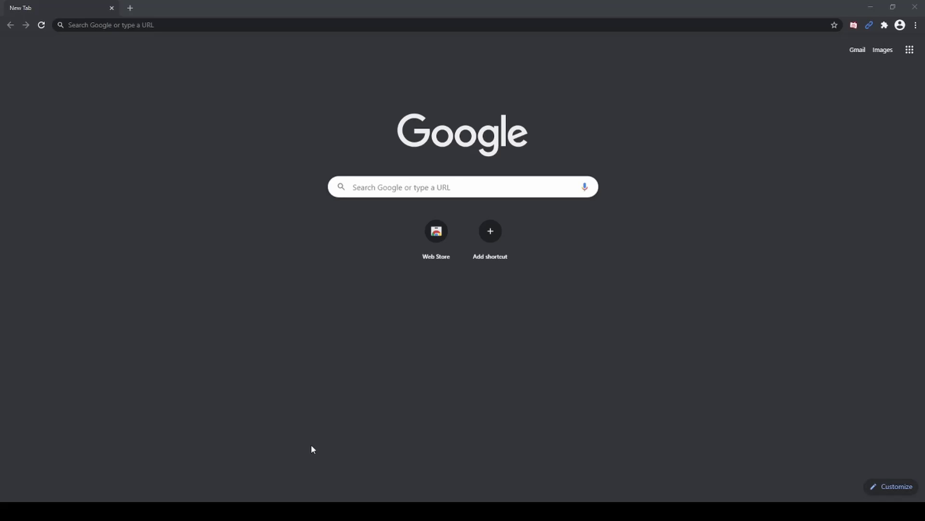
Search Google for "nexus mods" and open the Nexus Mods and community website from the results.
{"action": "left_click", "coordinate": [68, 24]}
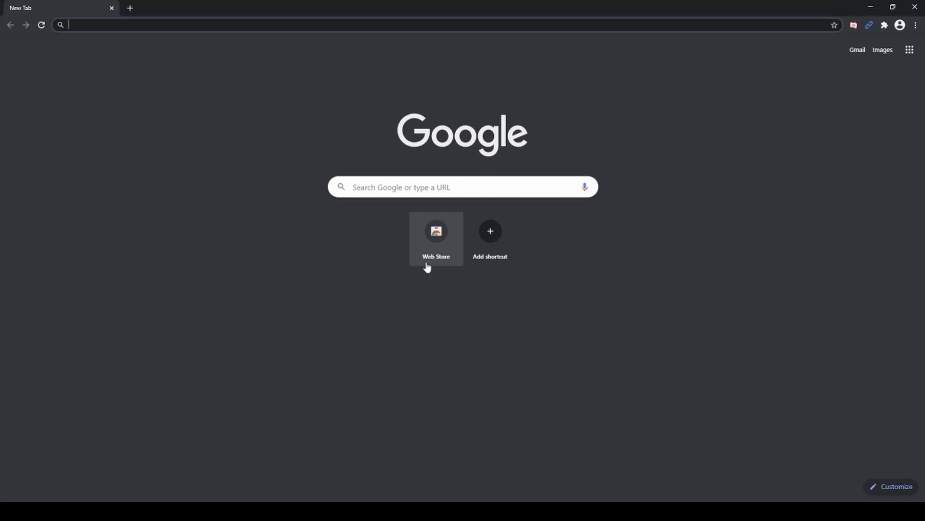
{"action": "left_click", "coordinate": [378, 184]}
{"action": "type", "text": "nexus mods"}
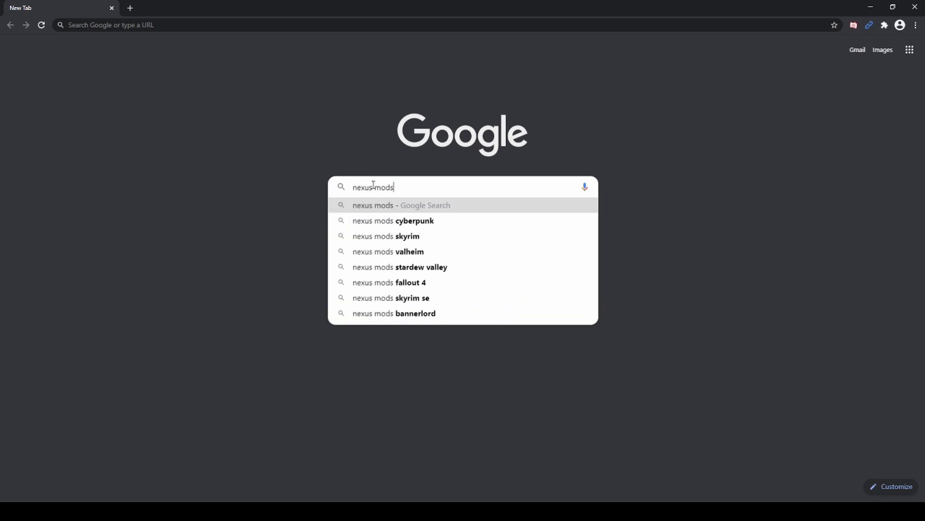
{"action": "key", "text": "Return"}
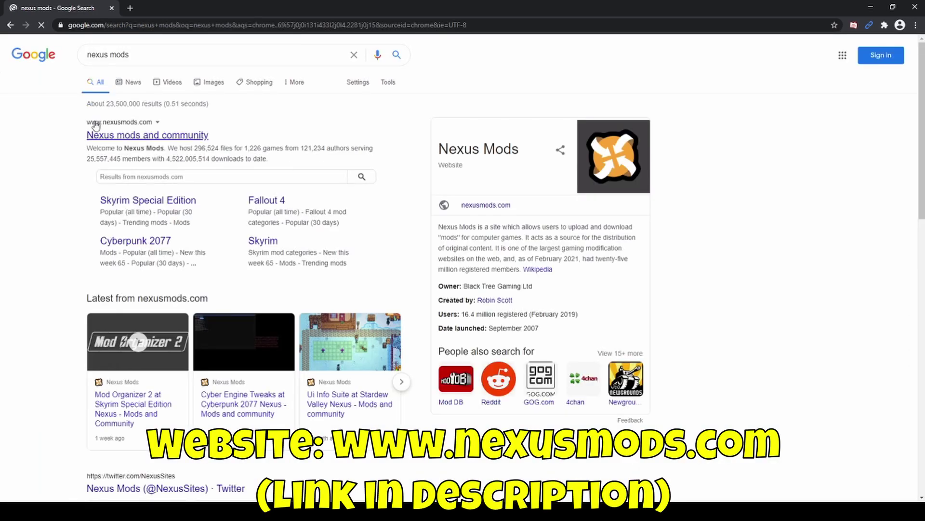
{"action": "left_click", "coordinate": [120, 138]}
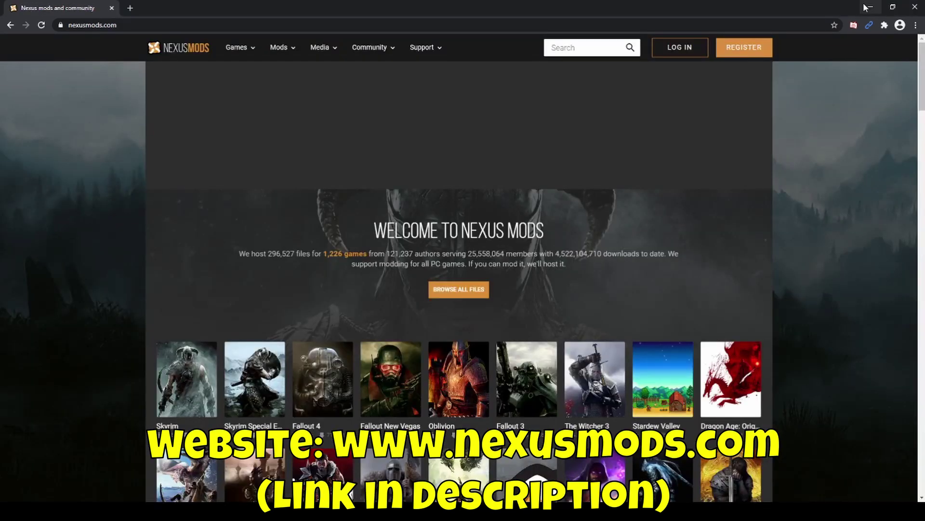
Search Nexus Mods for the game "stardew valley", restricting the search to games, and open the Stardew Valley page.
{"action": "scroll", "coordinate": [834, 294], "scroll_direction": "down", "scroll_amount": 4}
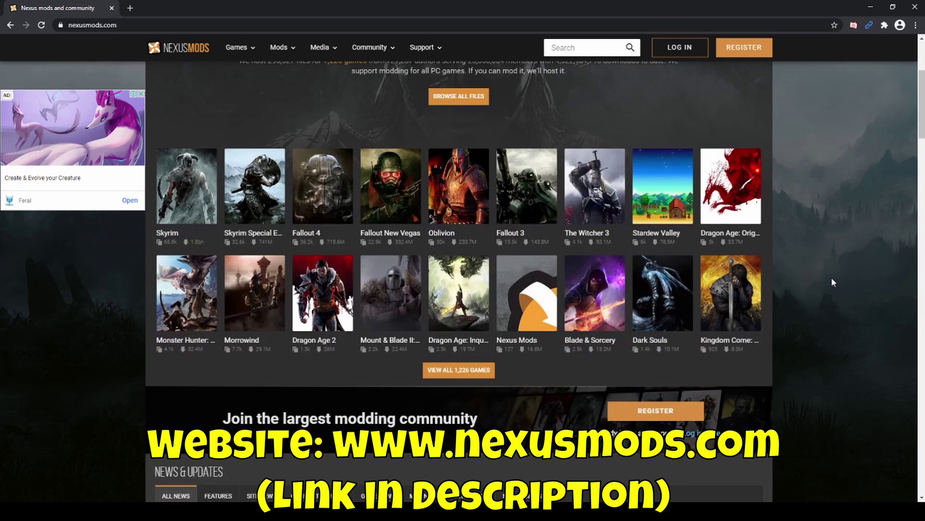
{"action": "scroll", "coordinate": [823, 295], "scroll_direction": "up", "scroll_amount": 2}
{"action": "scroll", "coordinate": [823, 298], "scroll_direction": "up", "scroll_amount": 2}
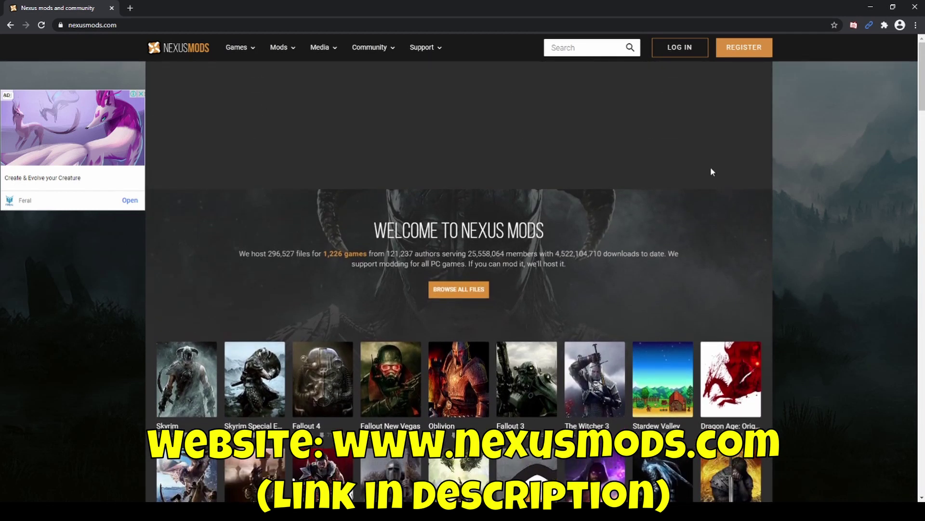
{"action": "left_click", "coordinate": [629, 49]}
{"action": "left_click", "coordinate": [593, 48]}
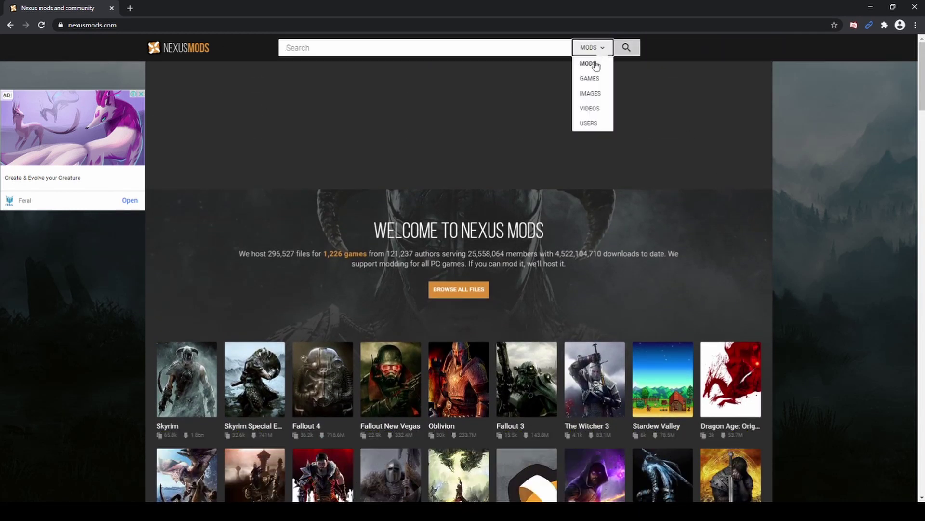
{"action": "left_click", "coordinate": [594, 79]}
{"action": "left_click", "coordinate": [515, 48]}
{"action": "type", "text": "stardew av"}
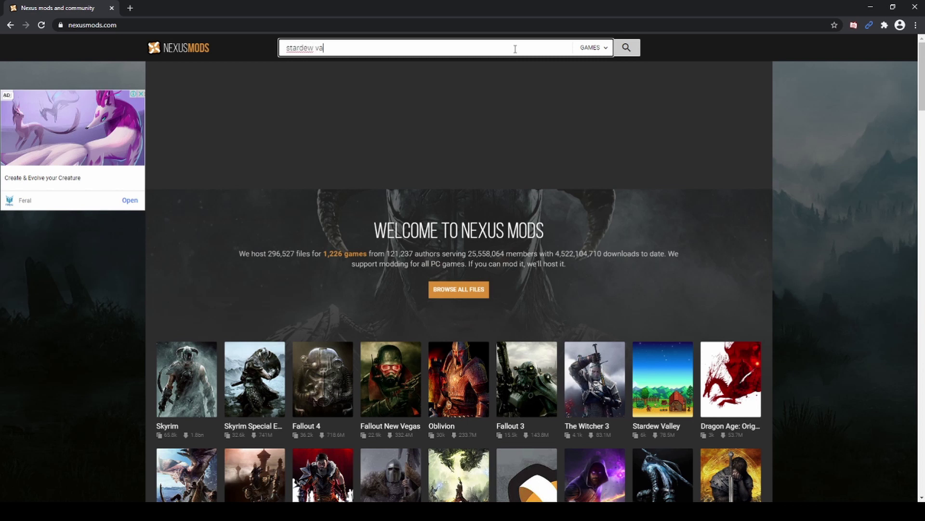
{"action": "type", "text": "lley"}
{"action": "key", "text": "Return"}
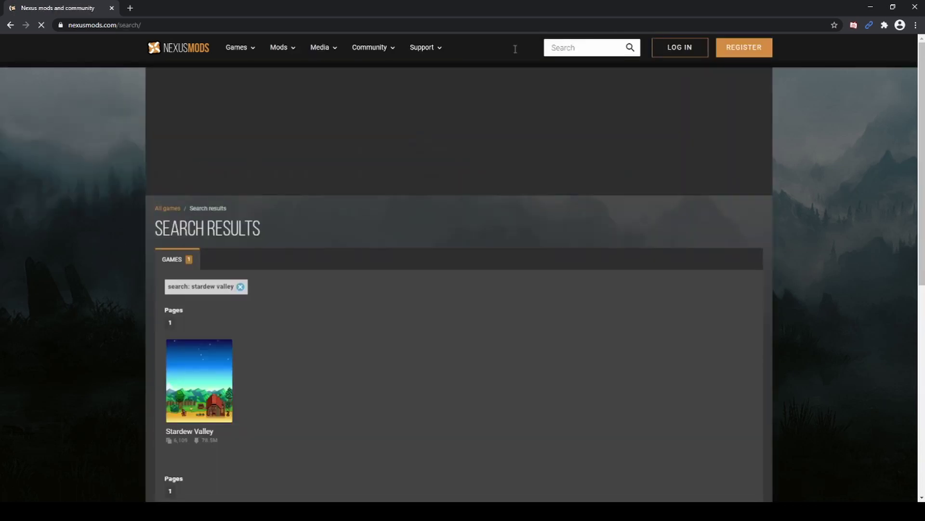
{"action": "scroll", "coordinate": [475, 242], "scroll_direction": "down", "scroll_amount": 1}
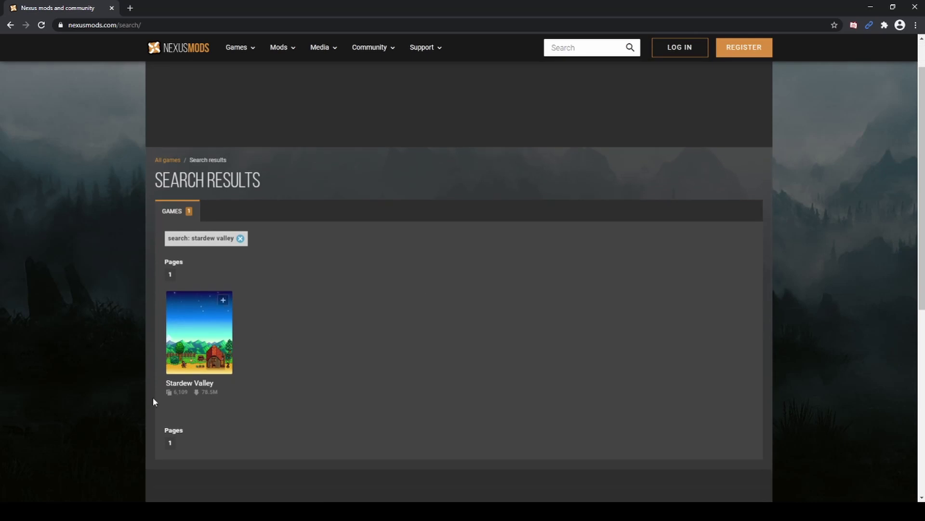
{"action": "left_click", "coordinate": [211, 341]}
Search the Stardew Valley mods for "smapi".
{"action": "scroll", "coordinate": [211, 341], "scroll_direction": "down", "scroll_amount": 1}
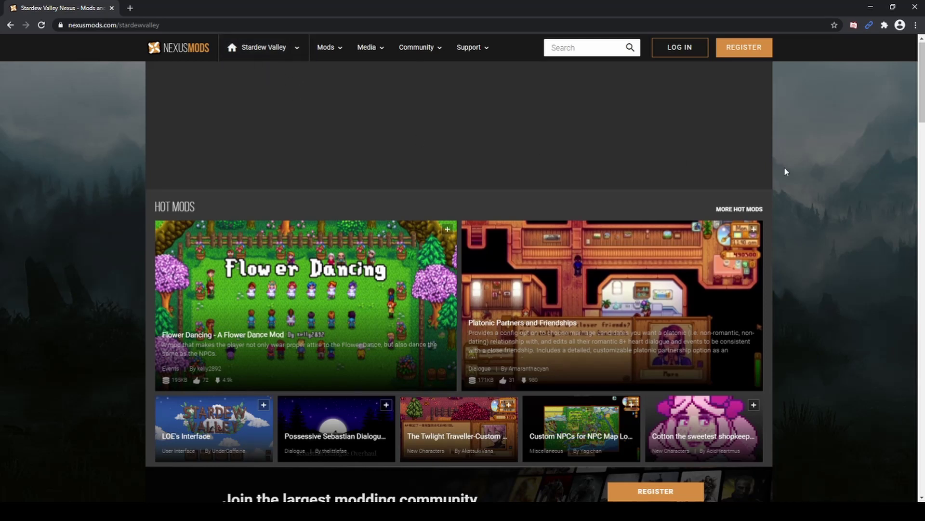
{"action": "scroll", "coordinate": [799, 177], "scroll_direction": "down", "scroll_amount": 4}
{"action": "scroll", "coordinate": [822, 184], "scroll_direction": "down", "scroll_amount": 3}
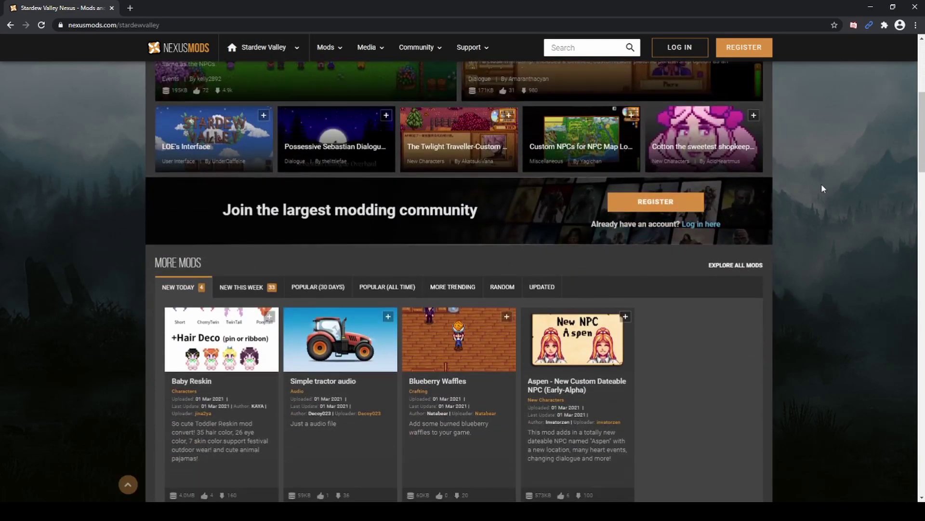
{"action": "scroll", "coordinate": [832, 203], "scroll_direction": "up", "scroll_amount": 5}
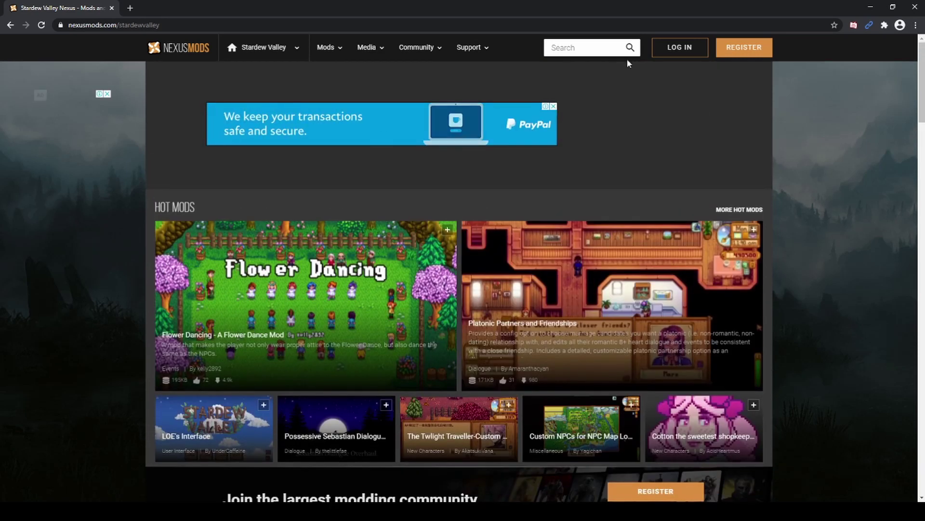
{"action": "left_click", "coordinate": [595, 47]}
{"action": "type", "text": "smapi"}
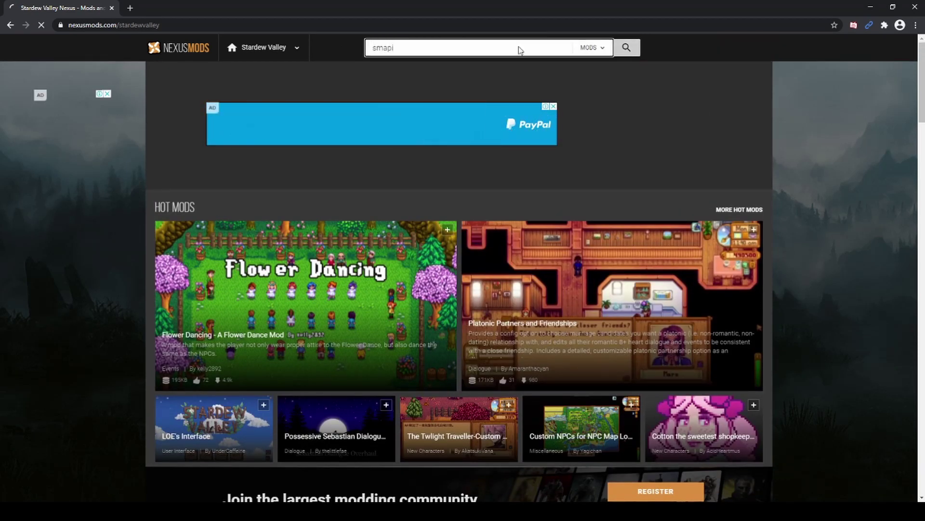
{"action": "key", "text": "Return"}
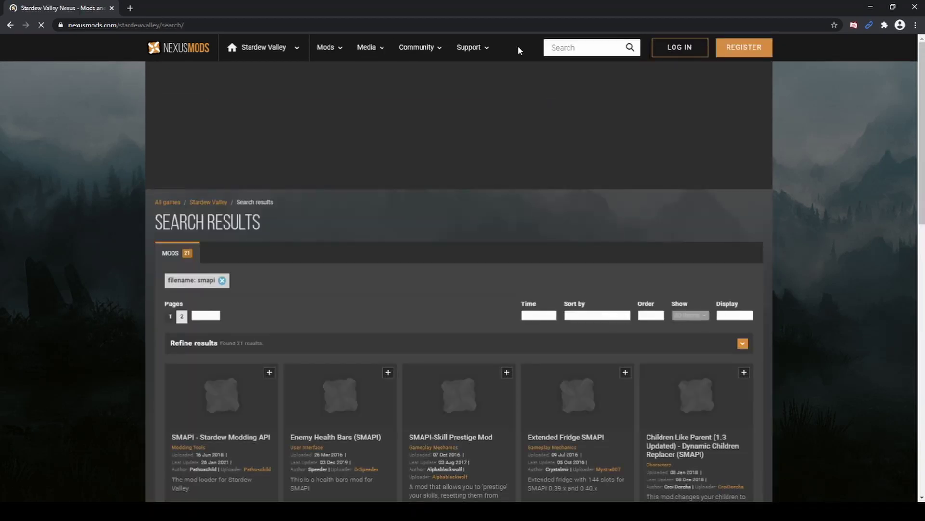
Open the SMAPI - Stardew Modding API mod page and show its main files.
{"action": "scroll", "coordinate": [229, 345], "scroll_direction": "down", "scroll_amount": 1}
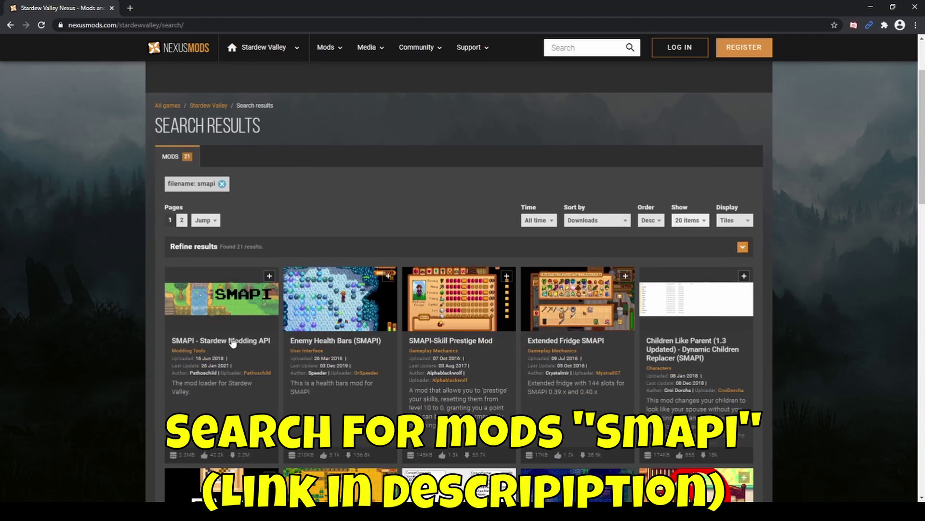
{"action": "scroll", "coordinate": [245, 343], "scroll_direction": "down", "scroll_amount": 1}
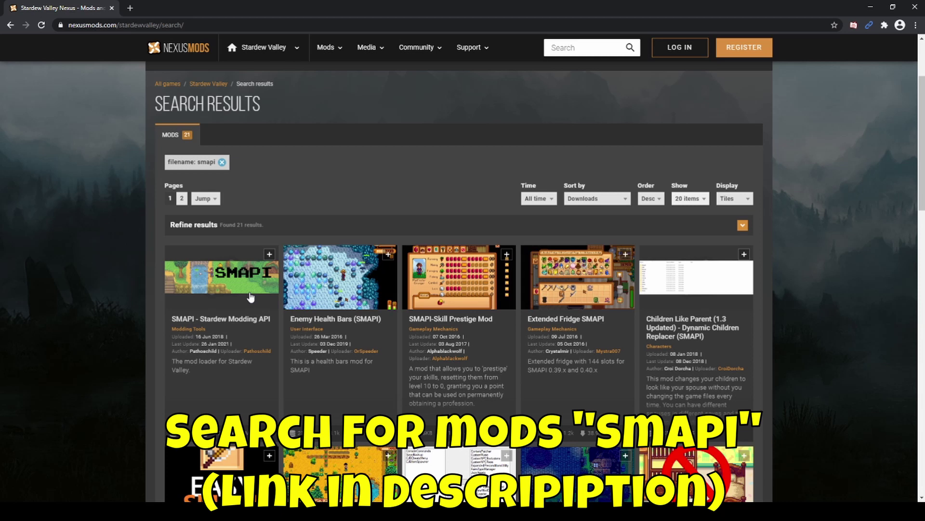
{"action": "left_click", "coordinate": [251, 297]}
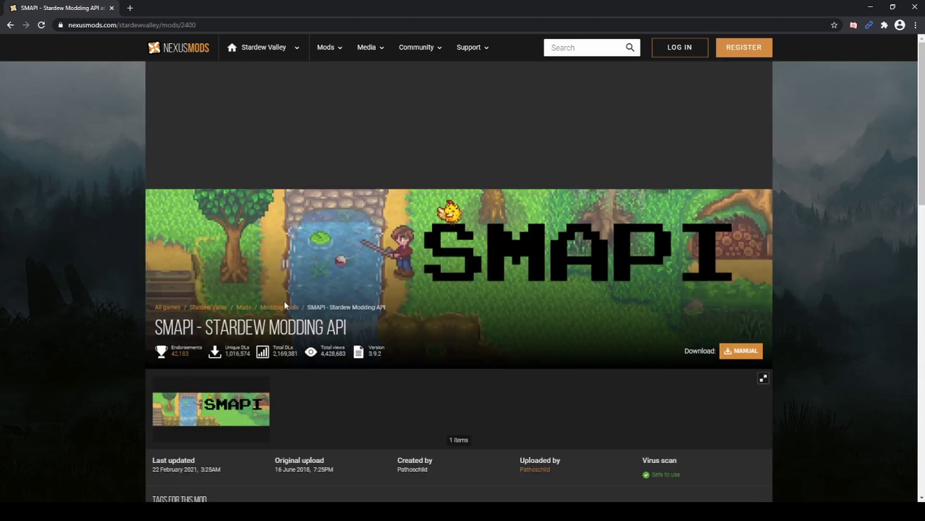
{"action": "scroll", "coordinate": [504, 332], "scroll_direction": "down", "scroll_amount": 9}
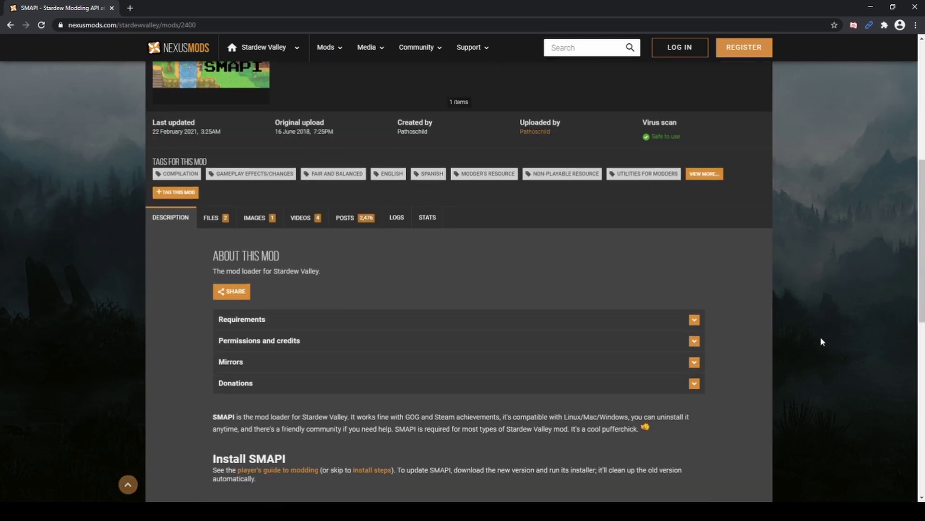
{"action": "scroll", "coordinate": [776, 330], "scroll_direction": "down", "scroll_amount": 1}
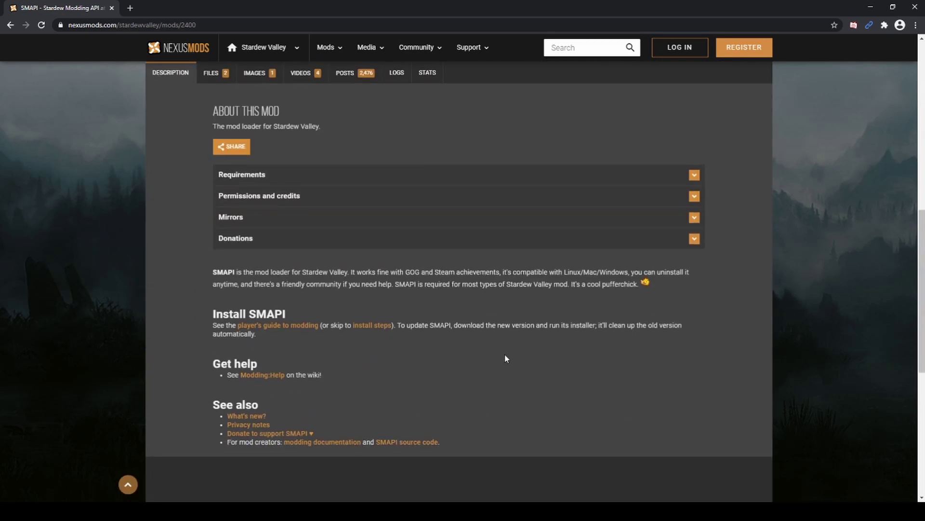
{"action": "scroll", "coordinate": [525, 354], "scroll_direction": "up", "scroll_amount": 1}
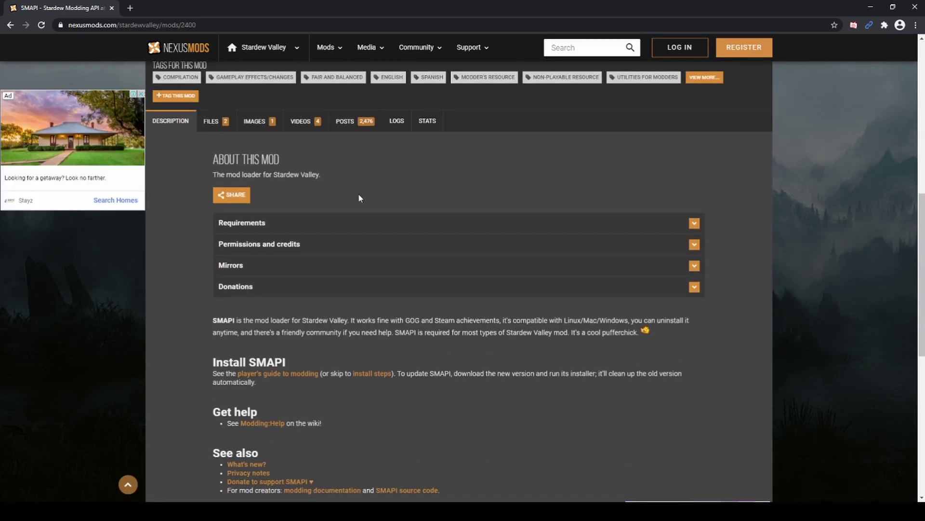
{"action": "left_click", "coordinate": [218, 131]}
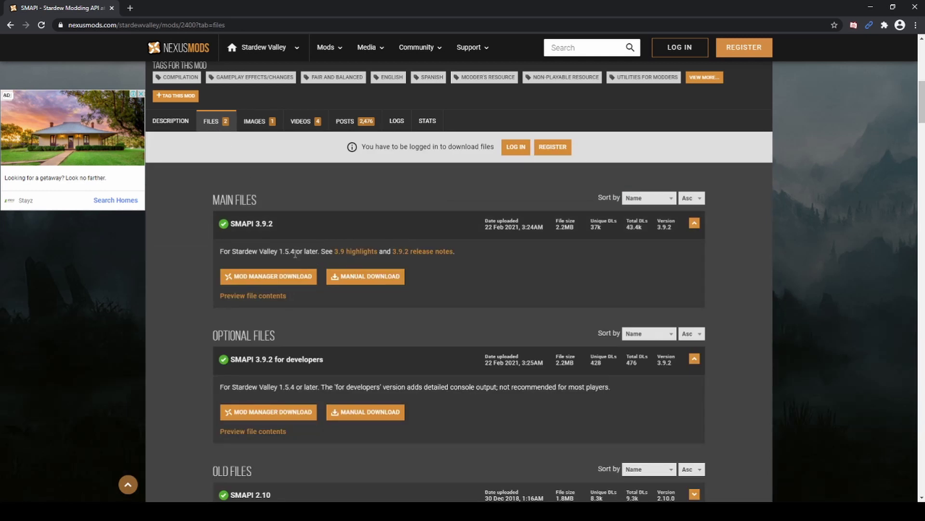
{"action": "left_click_drag", "start_coordinate": [213, 204], "coordinate": [262, 205]}
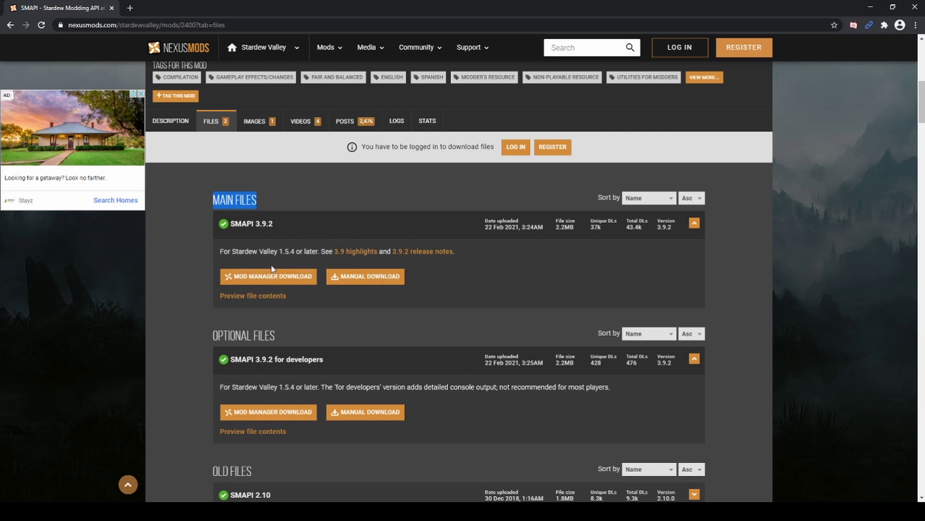
Request the manual download of the main SMAPI 3.9.2 file, log in to the site, and choose the free slow download.
{"action": "left_click", "coordinate": [363, 277]}
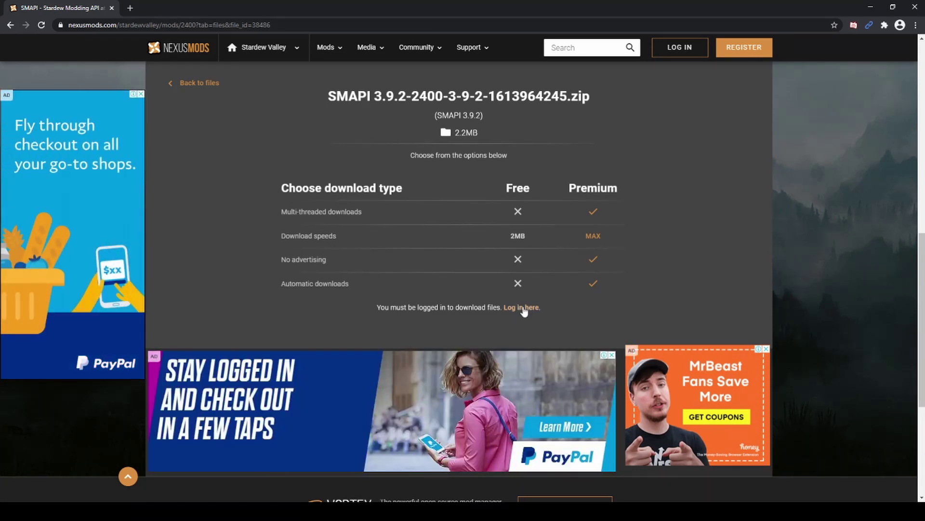
{"action": "left_click", "coordinate": [526, 307]}
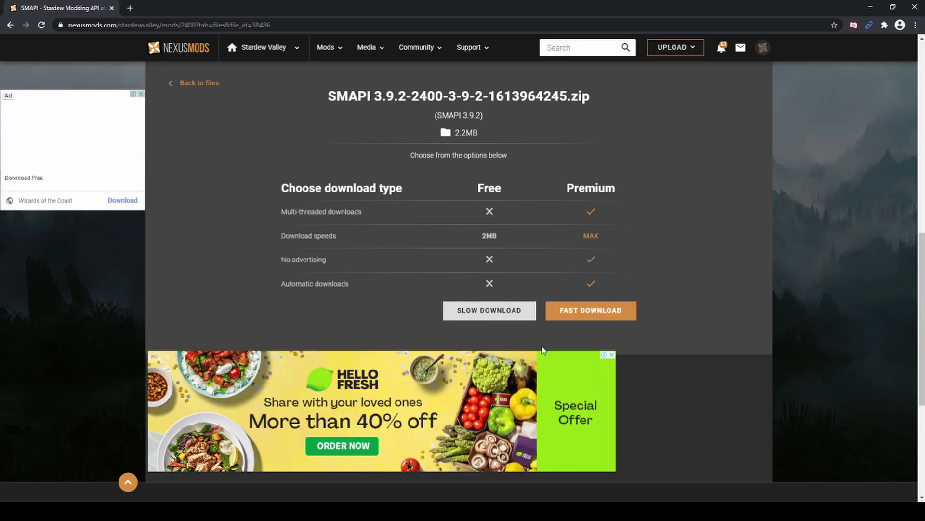
{"action": "left_click", "coordinate": [484, 311]}
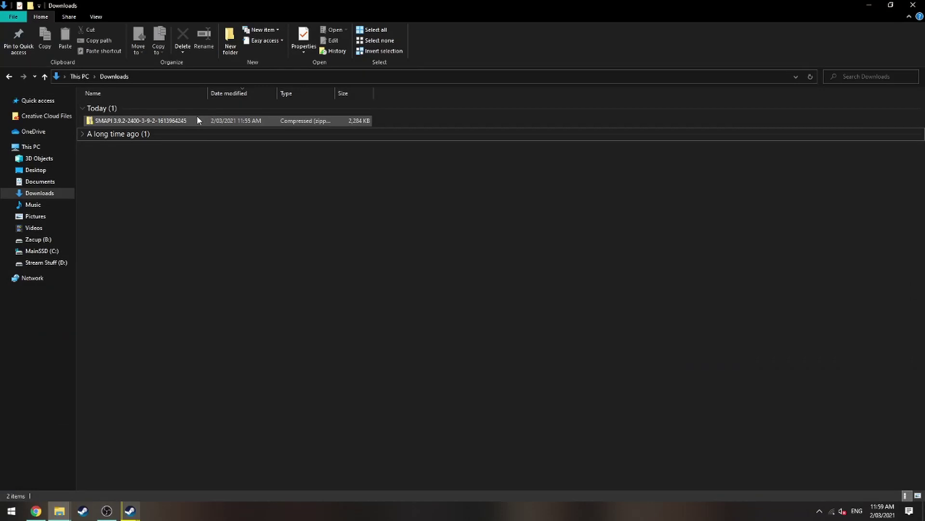
In File Explorer, extract the SMAPI 3.9.2 zip file from the Downloads folder to the Desktop.
{"action": "left_click", "coordinate": [198, 120]}
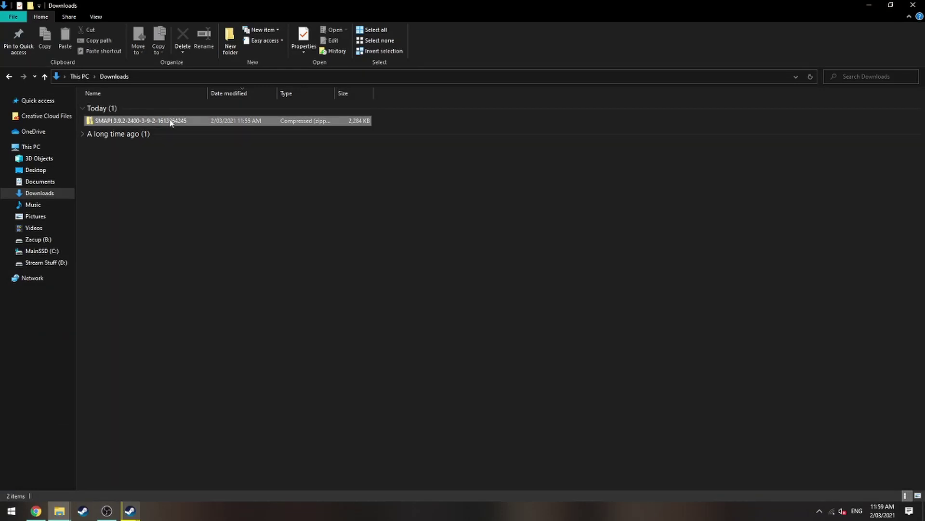
{"action": "right_click", "coordinate": [202, 122]}
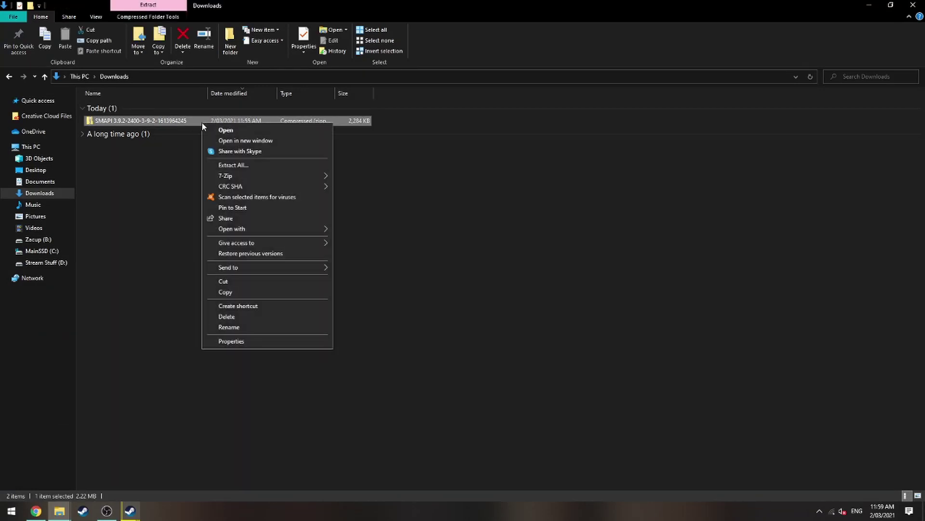
{"action": "left_click", "coordinate": [236, 165]}
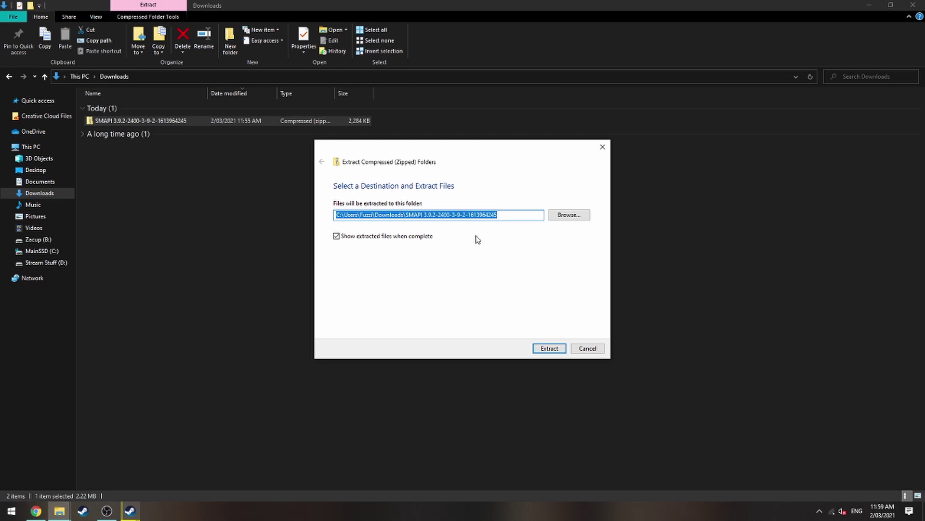
{"action": "left_click", "coordinate": [571, 217]}
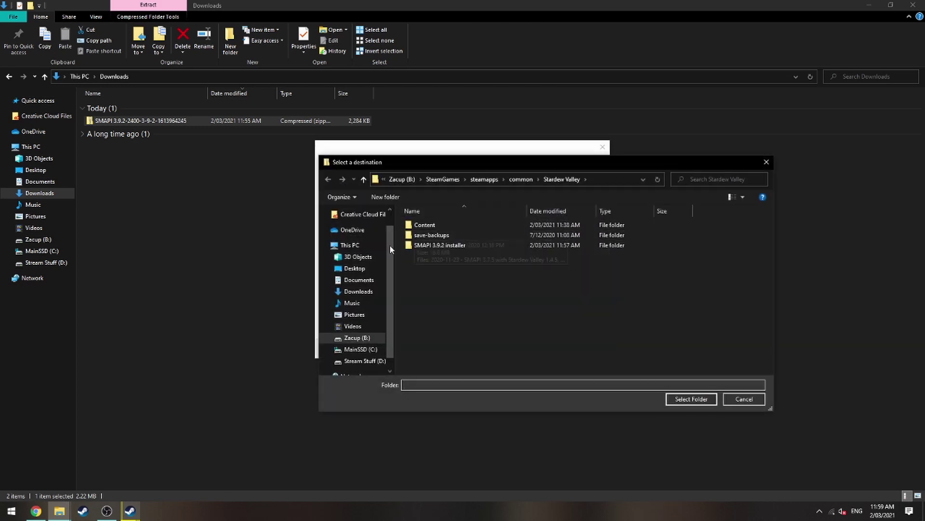
{"action": "left_click", "coordinate": [355, 268]}
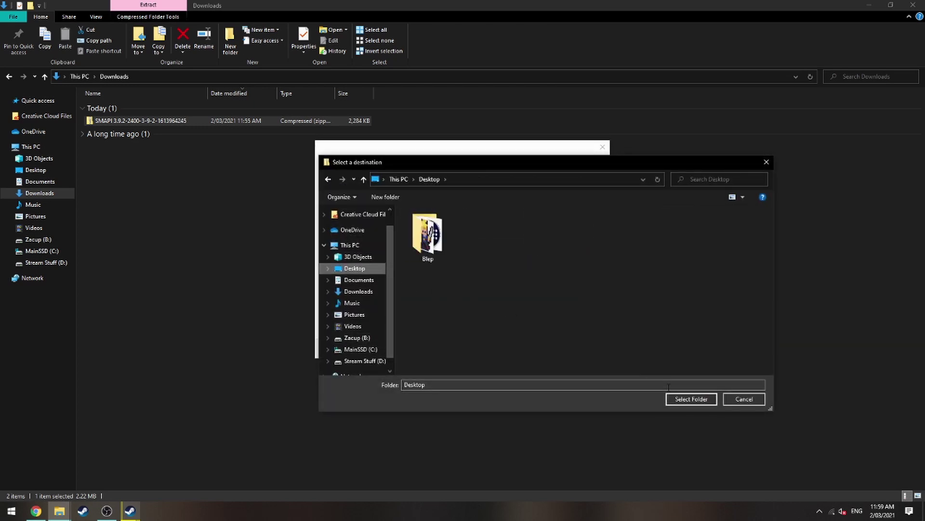
{"action": "left_click", "coordinate": [699, 399]}
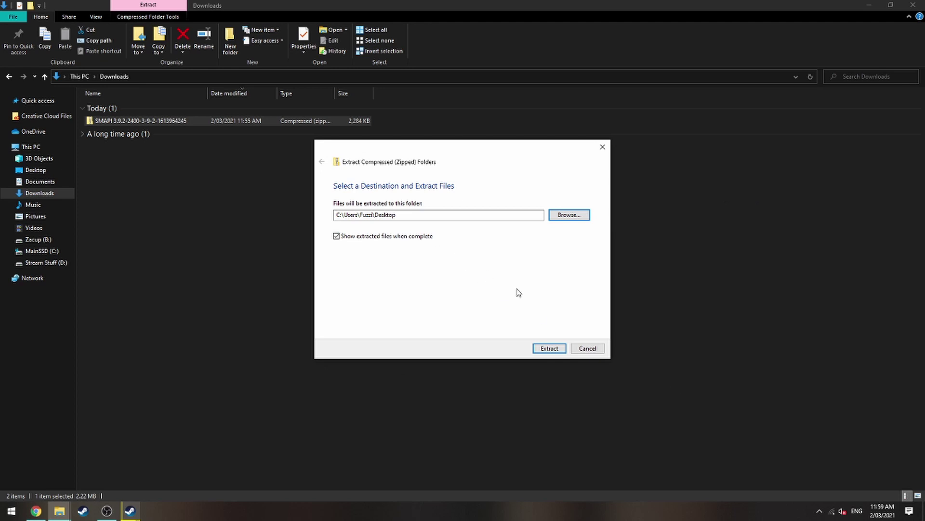
{"action": "left_click", "coordinate": [549, 348]}
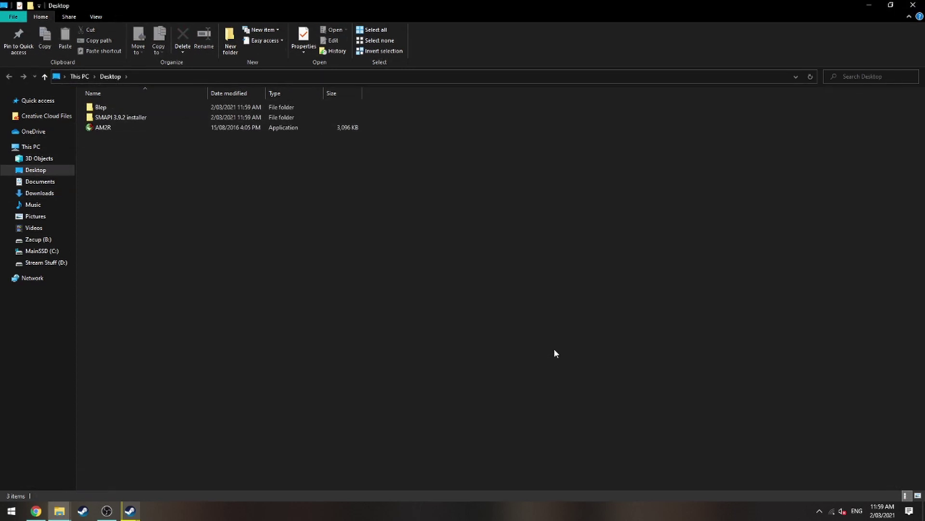
Run the Windows install script from the SMAPI 3.9.2 installer folder, allow it past the security warning, and choose option 1, Install SMAPI.
{"action": "double_click", "coordinate": [150, 117]}
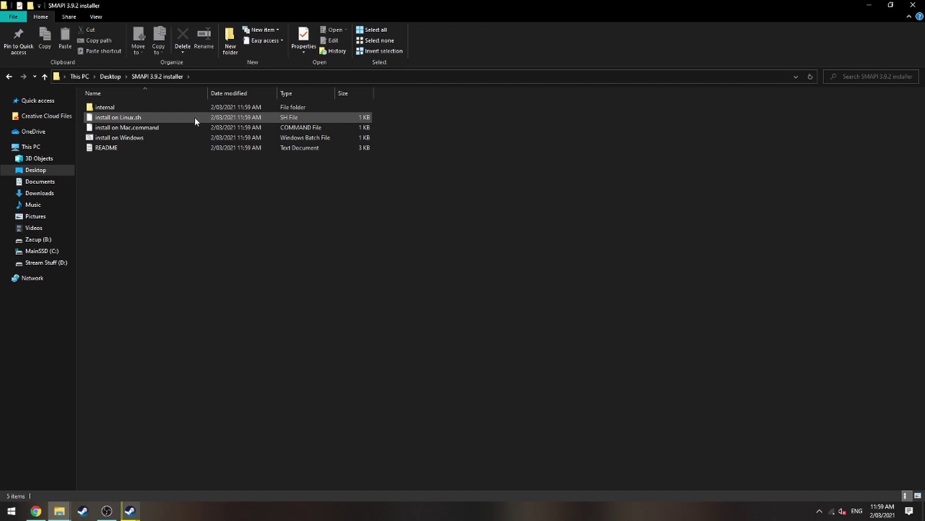
{"action": "double_click", "coordinate": [149, 138]}
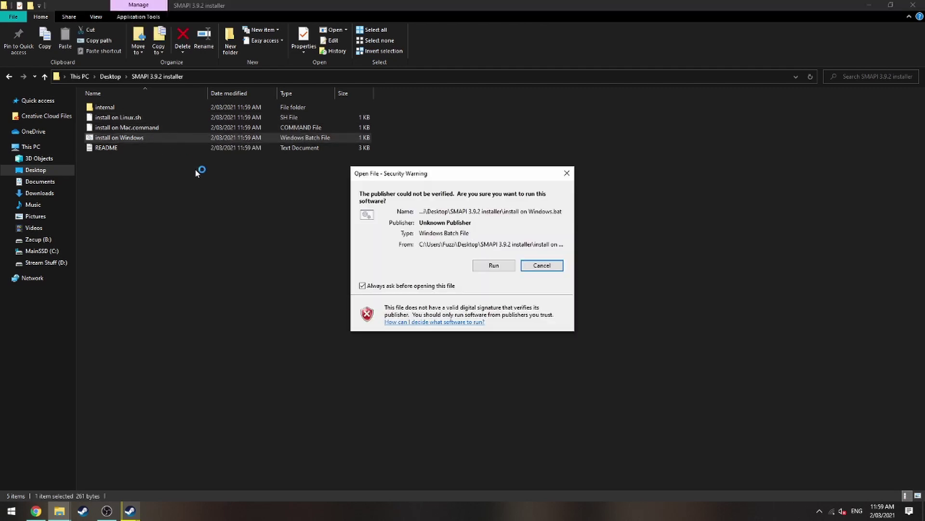
{"action": "left_click", "coordinate": [494, 266]}
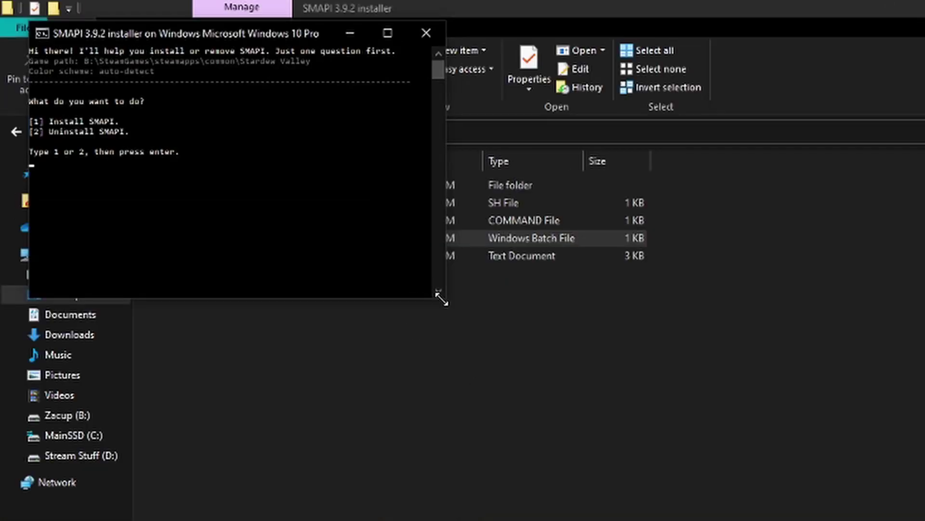
{"action": "left_click_drag", "start_coordinate": [442, 300], "coordinate": [712, 519]}
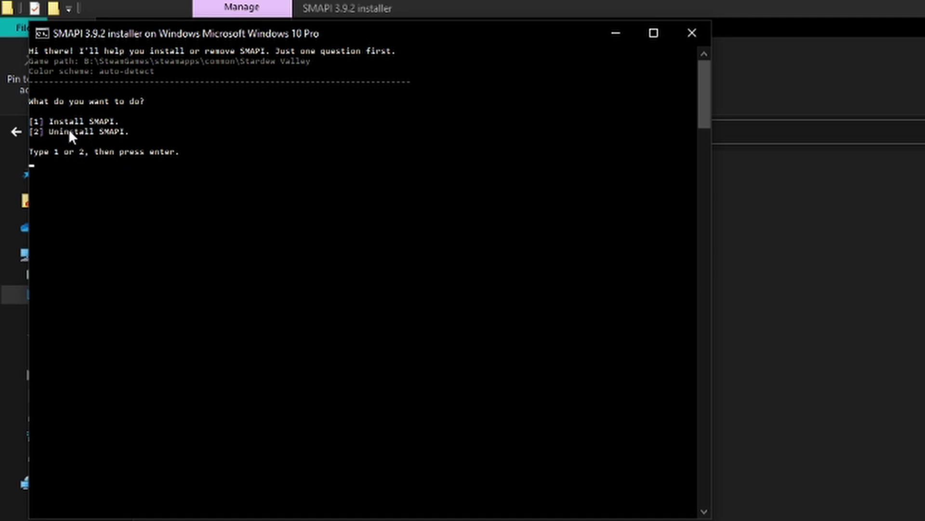
{"action": "type", "text": "1"}
{"action": "key", "text": "Return"}
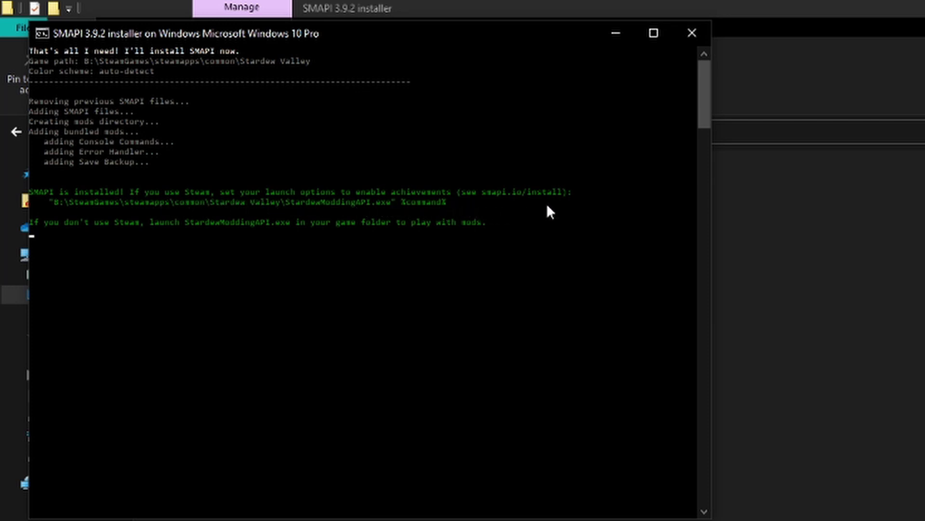
Copy the Steam launch options line, from the quoted StardewModdingAPI.exe path through %command%, out of the installer console.
{"action": "right_click", "coordinate": [446, 204]}
{"action": "left_click", "coordinate": [461, 215]}
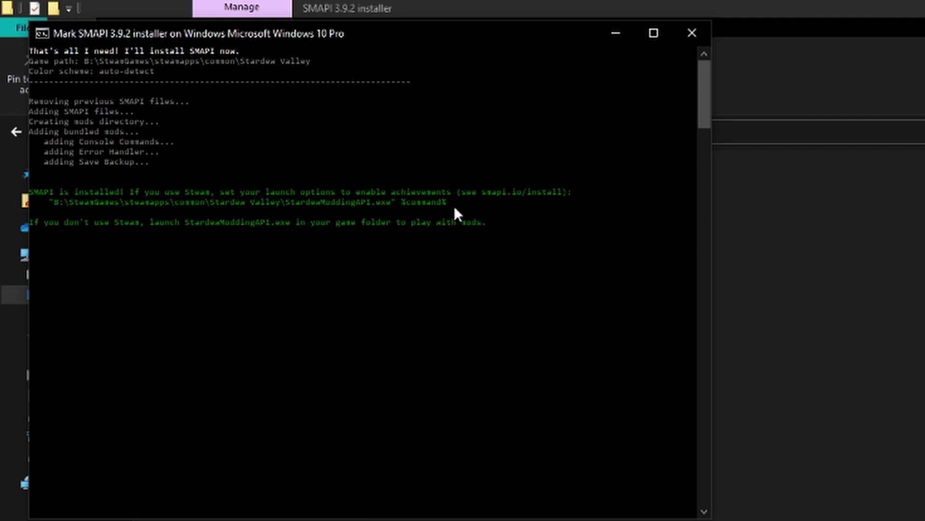
{"action": "left_click_drag", "start_coordinate": [453, 205], "coordinate": [53, 205]}
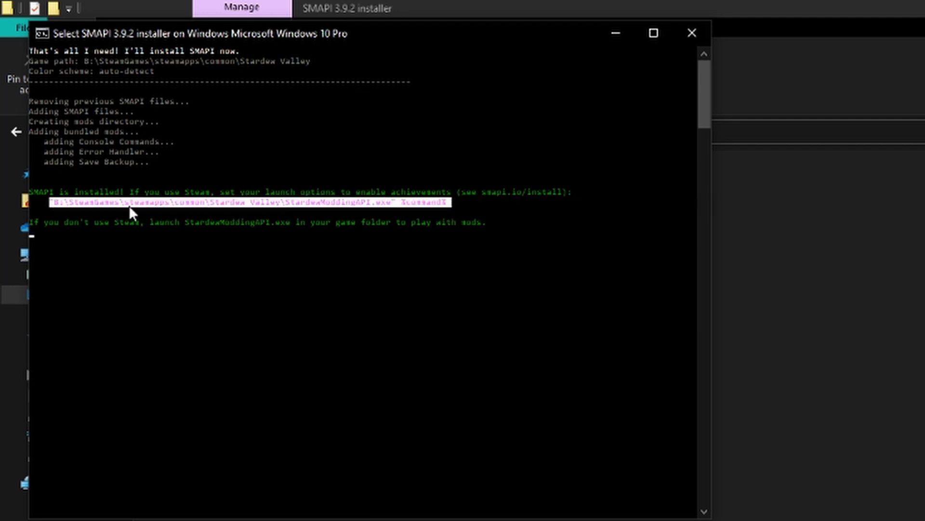
{"action": "right_click", "coordinate": [171, 201]}
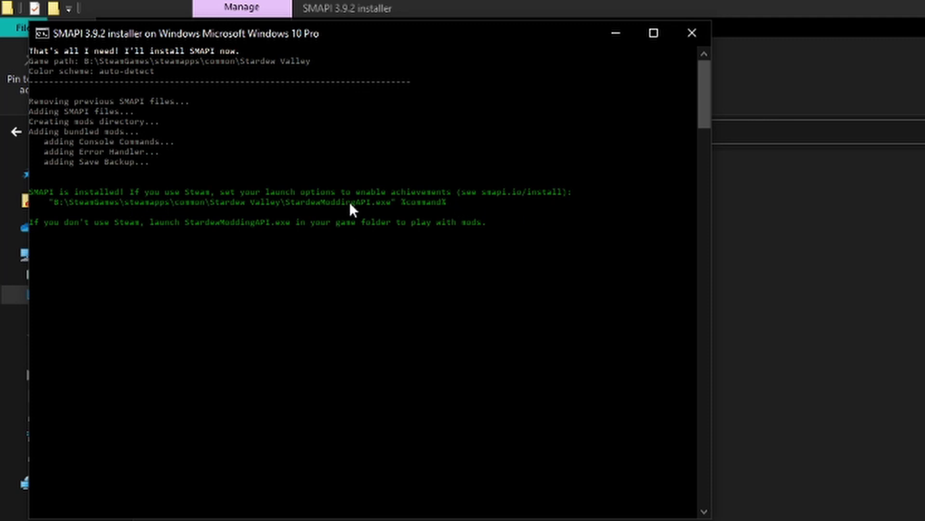
{"action": "right_click", "coordinate": [449, 204]}
{"action": "left_click", "coordinate": [475, 212]}
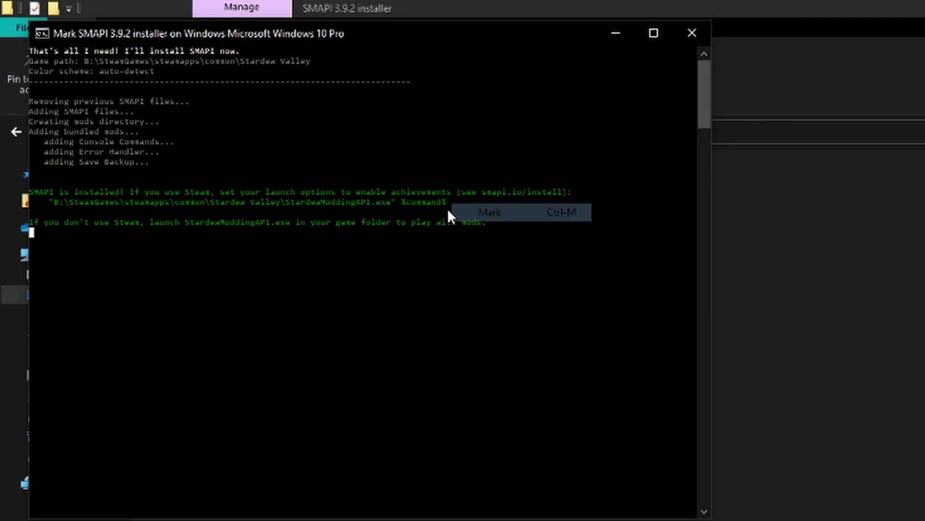
{"action": "left_click_drag", "start_coordinate": [448, 204], "coordinate": [53, 201]}
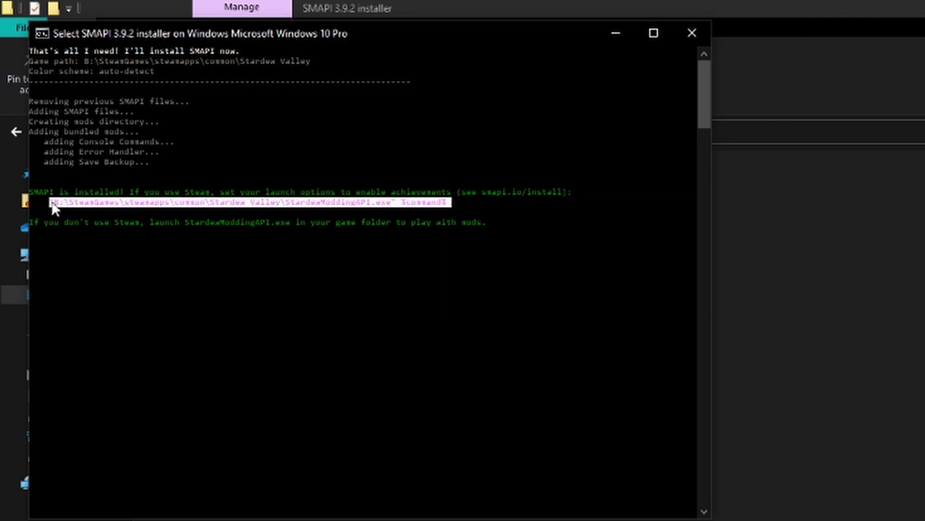
{"action": "right_click", "coordinate": [114, 226]}
Switch to Steam, open Stardew Valley's properties, and paste the copied StardewModdingAPI.exe line with %command% into the launch options.
{"action": "mouse_move", "coordinate": [199, 520]}
{"action": "left_click", "coordinate": [105, 466]}
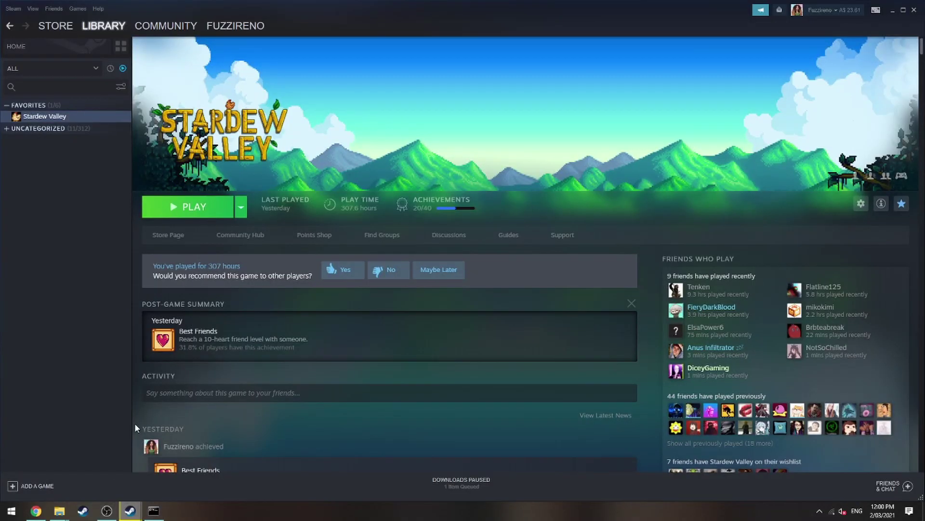
{"action": "right_click", "coordinate": [77, 117]}
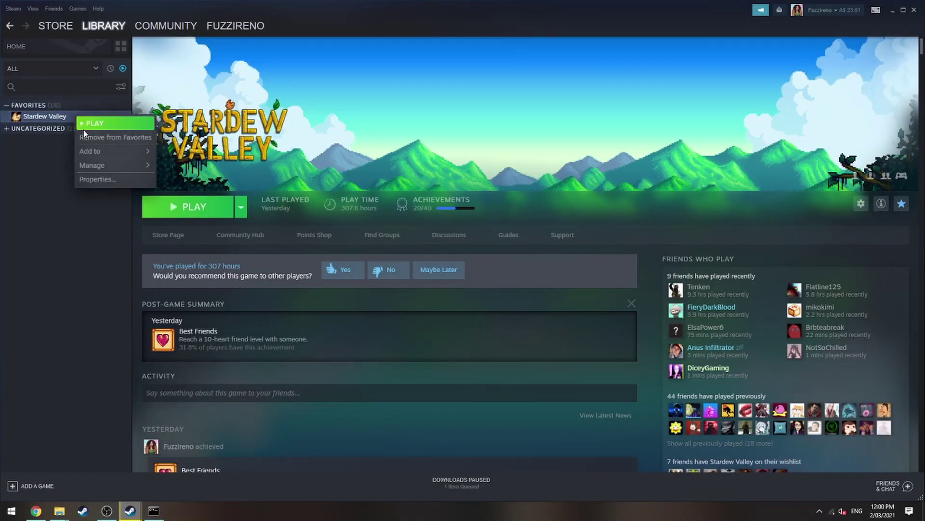
{"action": "left_click", "coordinate": [105, 179]}
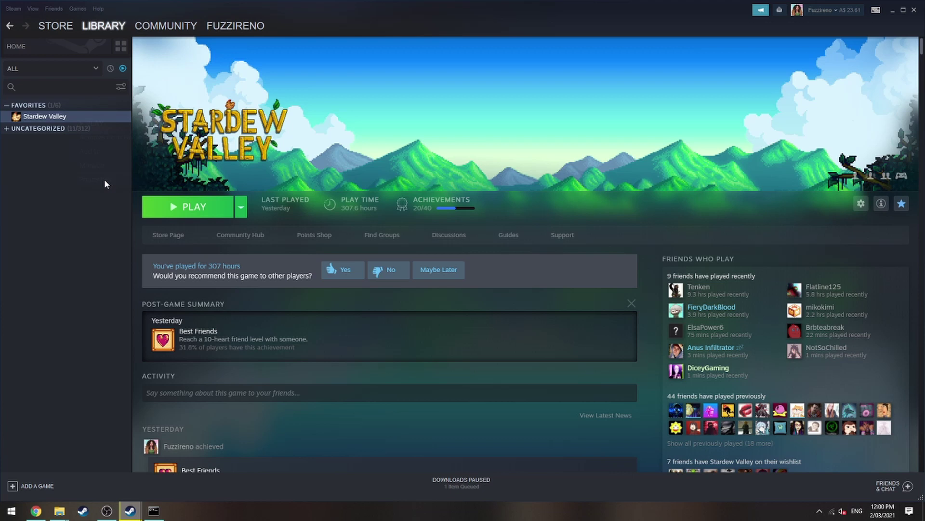
{"action": "left_click", "coordinate": [437, 342]}
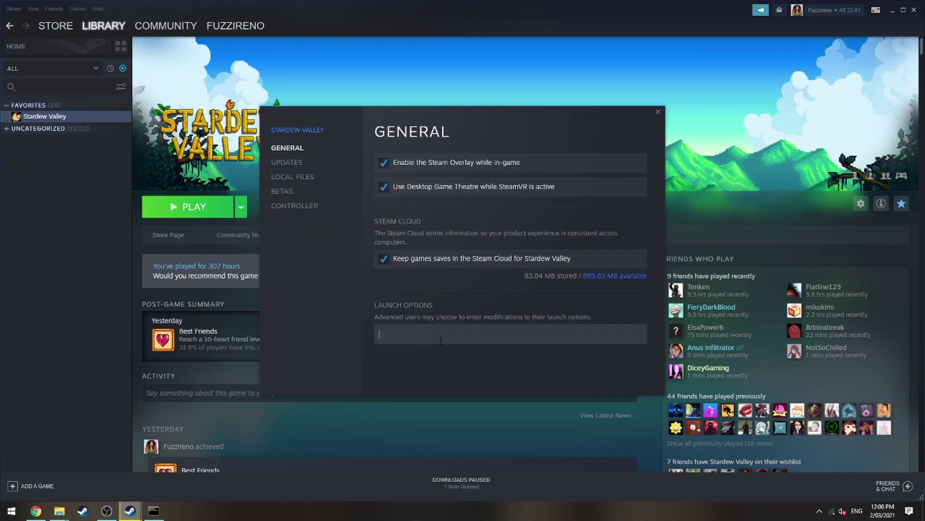
{"action": "key", "text": "ctrl+v"}
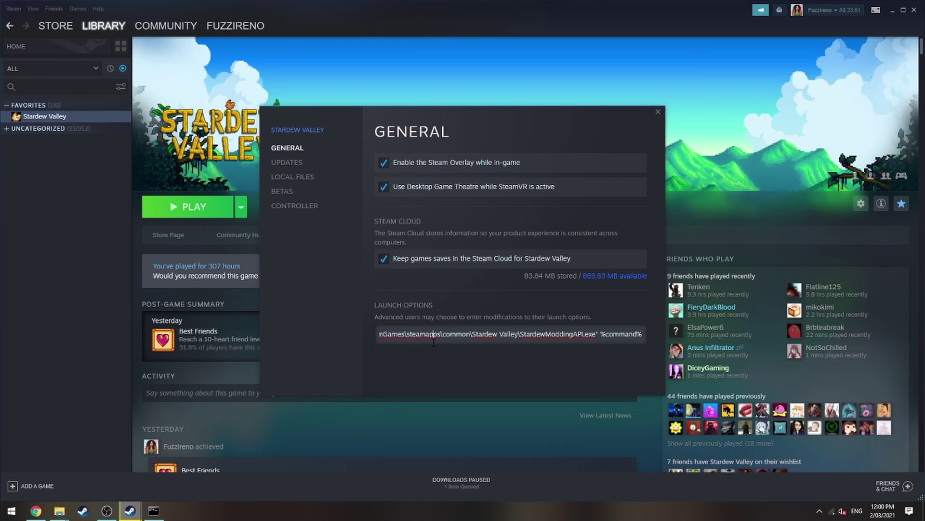
Check the pasted launch options text from its drive path through to %command%, and close the game's properties.
{"action": "key", "text": "Left"}
{"action": "key", "text": "Left"}
{"action": "key", "text": "Left"}
{"action": "key", "text": "Left"}
{"action": "key", "text": "Left"}
{"action": "key", "text": "Left"}
{"action": "key", "text": "Left"}
{"action": "key", "text": "Left"}
{"action": "key", "text": "Left"}
{"action": "key", "text": "Left"}
{"action": "key", "text": "Left"}
{"action": "key", "text": "Left"}
{"action": "key", "text": "Left"}
{"action": "key", "text": "Left"}
{"action": "key", "text": "Left"}
{"action": "key", "text": "Left"}
{"action": "key", "text": "Left"}
{"action": "key", "text": "Left"}
{"action": "key", "text": "Left"}
{"action": "key", "text": "Left"}
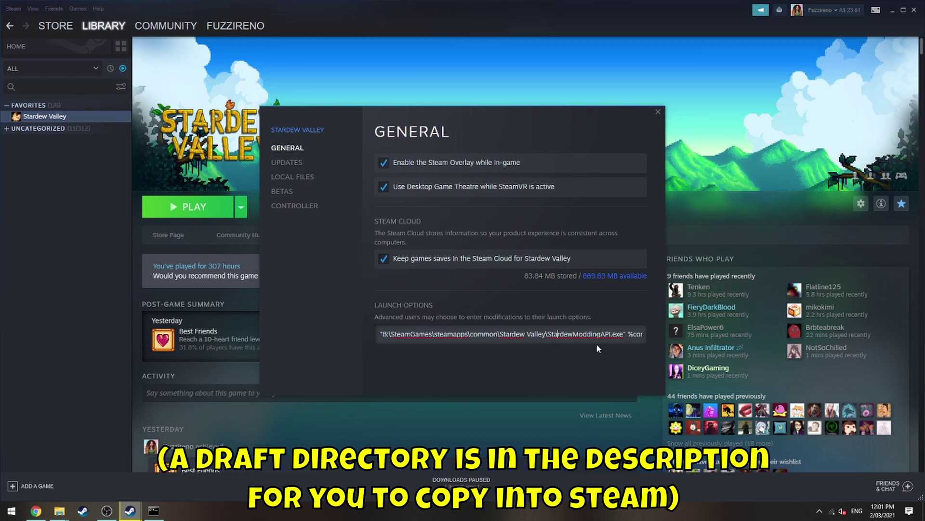
{"action": "key", "text": "End"}
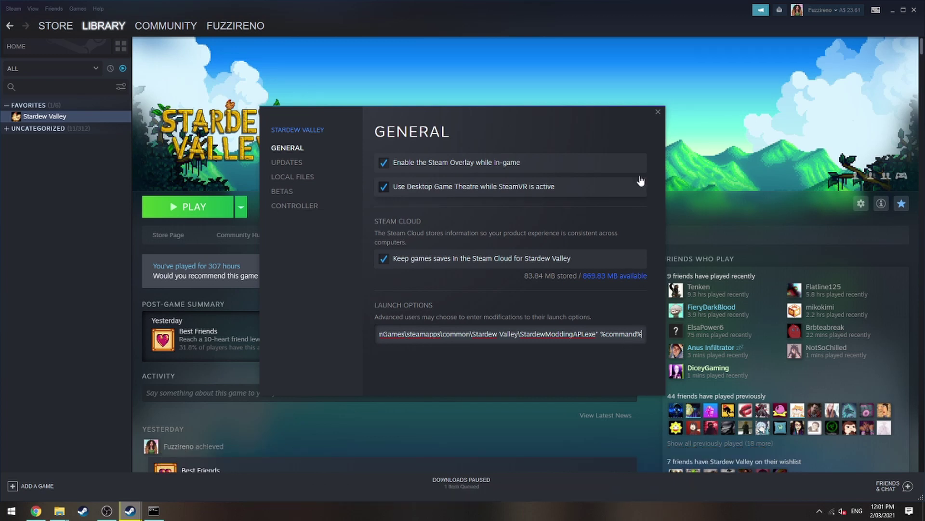
{"action": "left_click", "coordinate": [659, 113]}
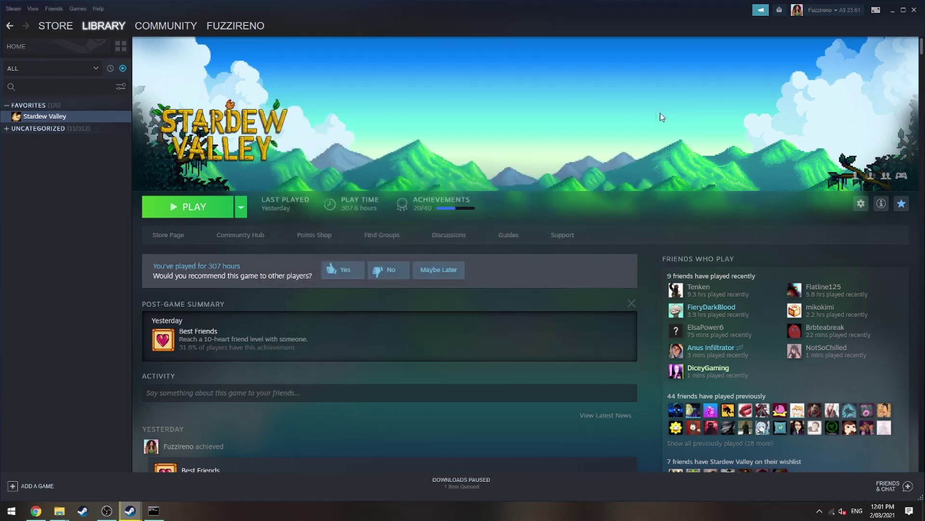
Launch Stardew Valley from the Steam library as a test, and close the SMAPI installer console.
{"action": "left_click", "coordinate": [193, 206]}
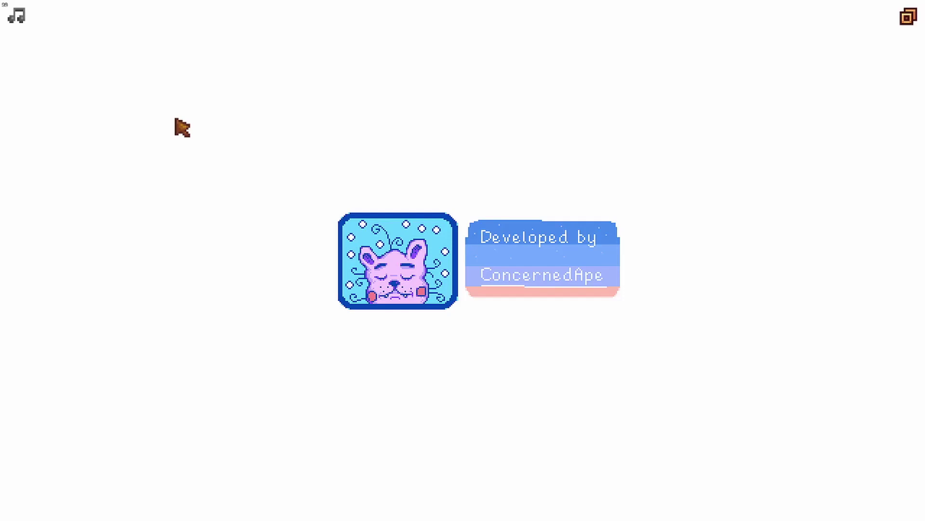
{"action": "left_click", "coordinate": [439, 292]}
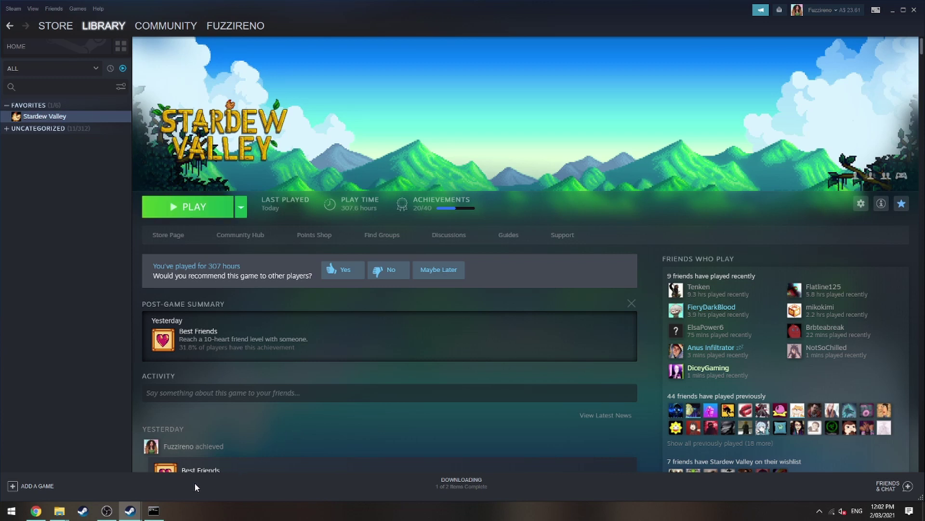
{"action": "left_click", "coordinate": [153, 511]}
{"action": "left_click", "coordinate": [394, 24]}
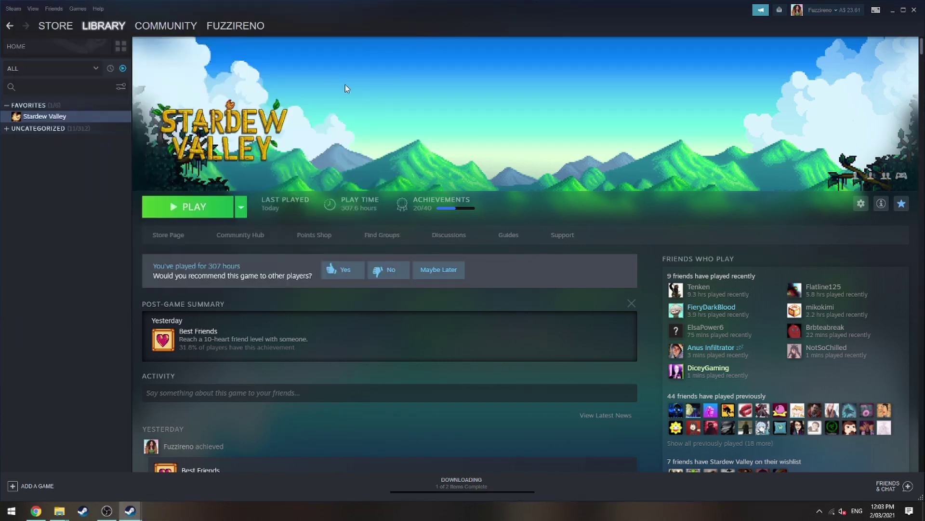
In File Explorer, open the Stardew Valley folder under B:\SteamGames\steamapps\common and run the StardewModdingAPI application.
{"action": "left_click", "coordinate": [60, 510]}
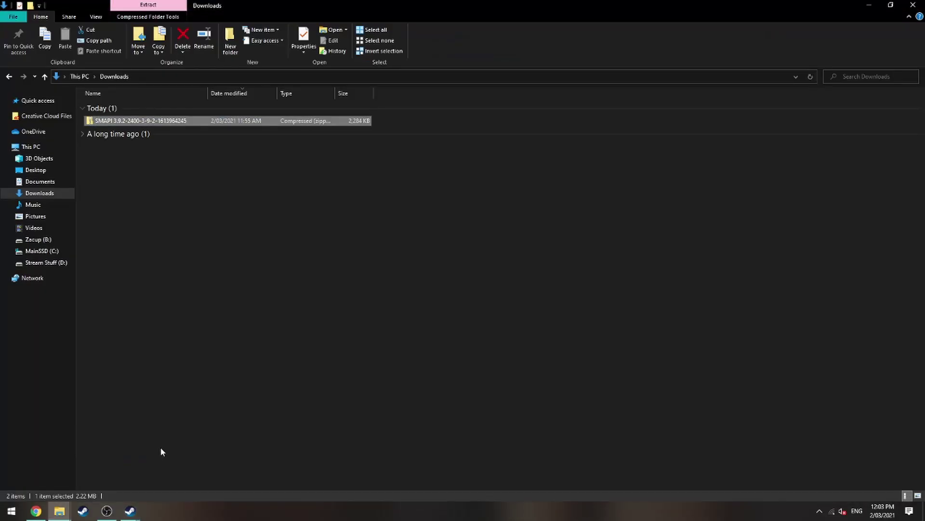
{"action": "left_click", "coordinate": [61, 239]}
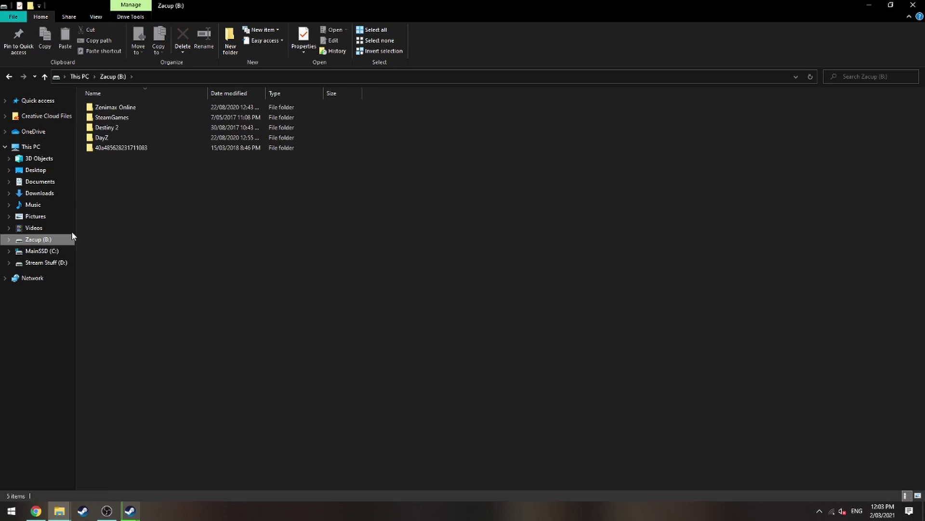
{"action": "double_click", "coordinate": [131, 117]}
{"action": "double_click", "coordinate": [140, 109]}
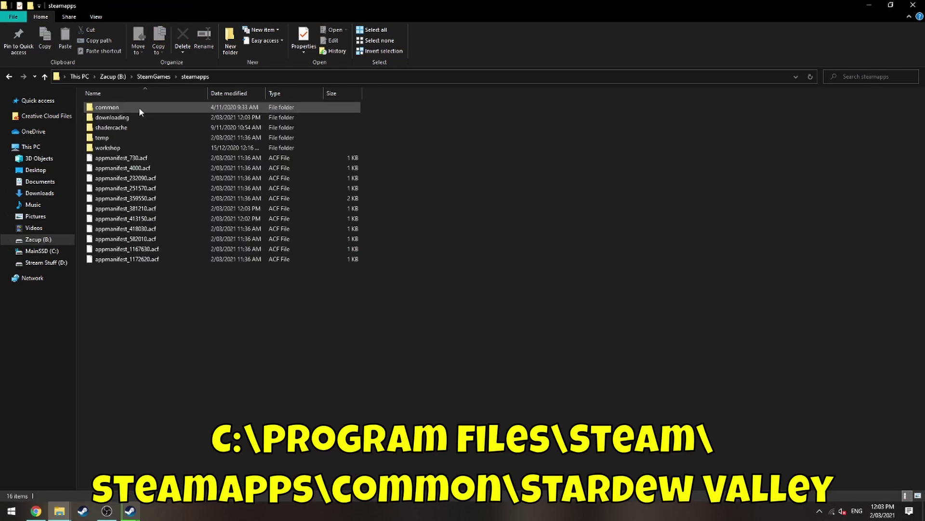
{"action": "double_click", "coordinate": [139, 109]}
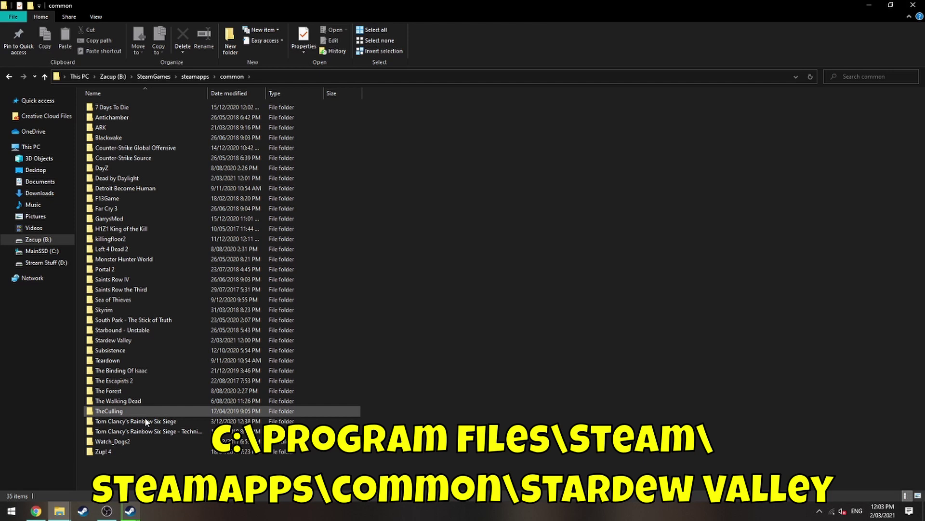
{"action": "double_click", "coordinate": [141, 339]}
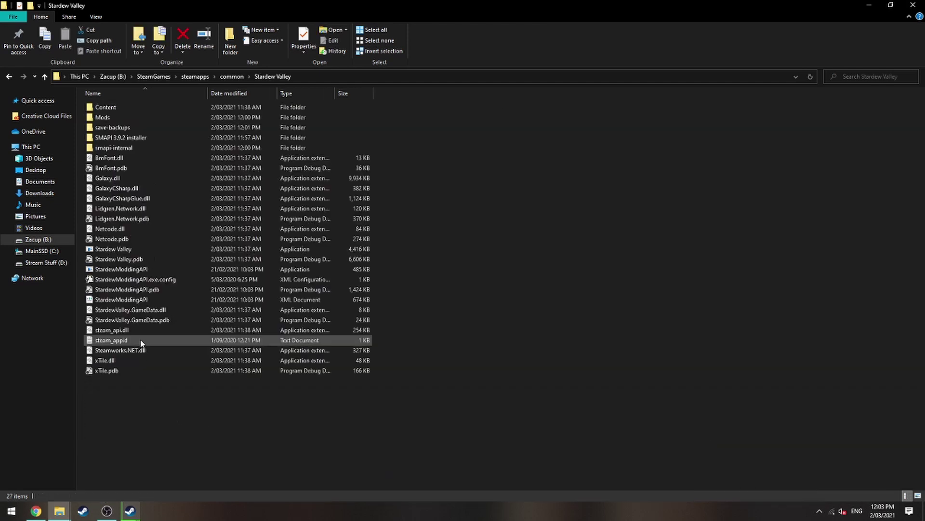
{"action": "left_click", "coordinate": [122, 272]}
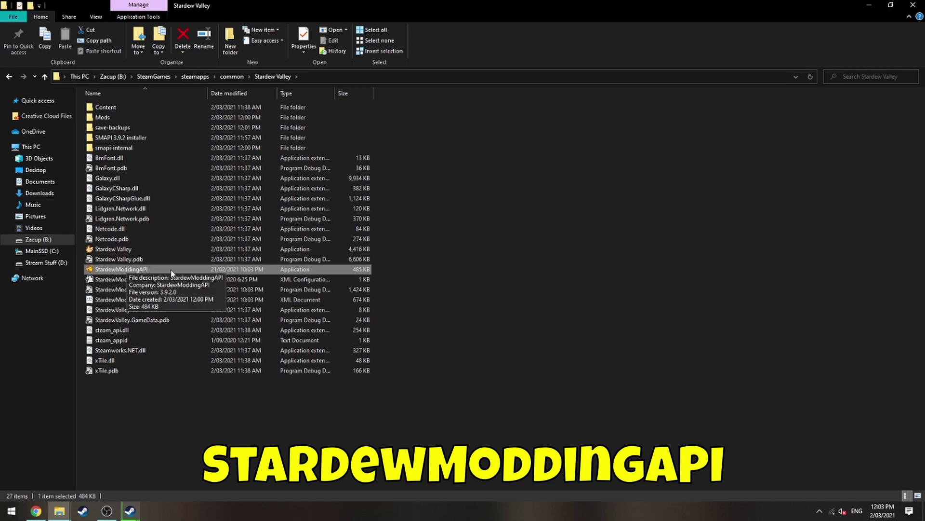
{"action": "double_click", "coordinate": [201, 270]}
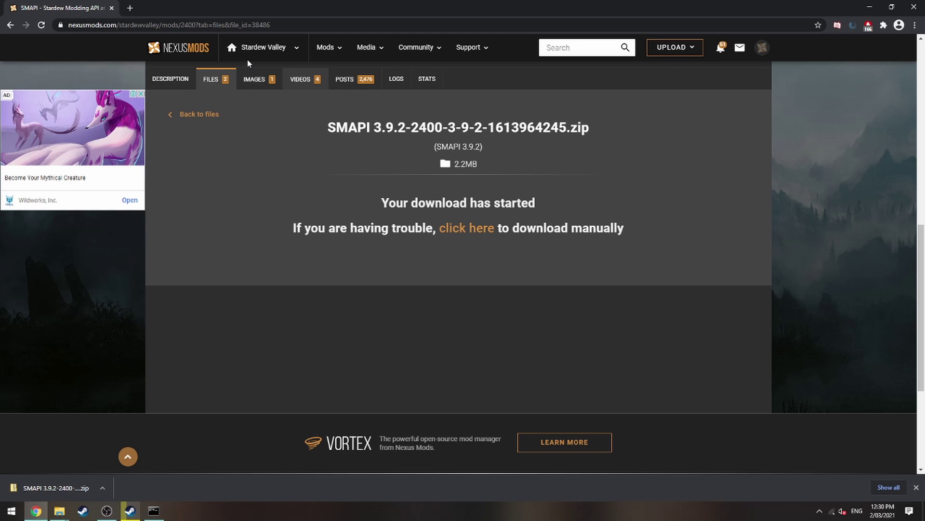
In Chrome, return to the Stardew Valley section of Nexus Mods and search its mods for "automate".
{"action": "left_click", "coordinate": [258, 51]}
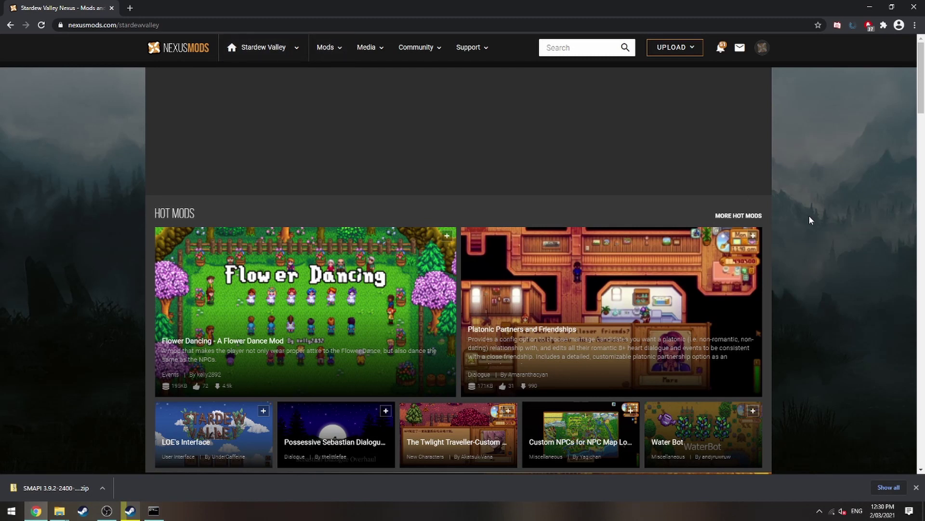
{"action": "left_click", "coordinate": [565, 48]}
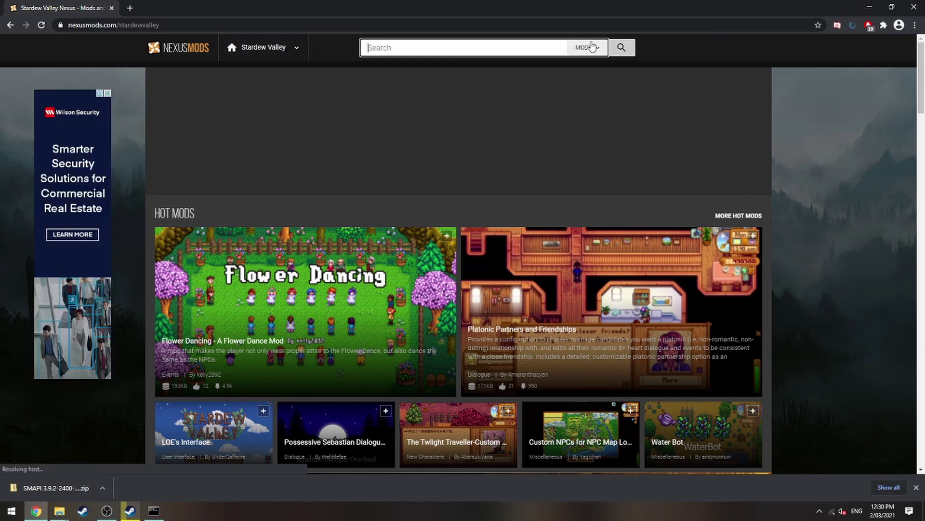
{"action": "type", "text": "automate"}
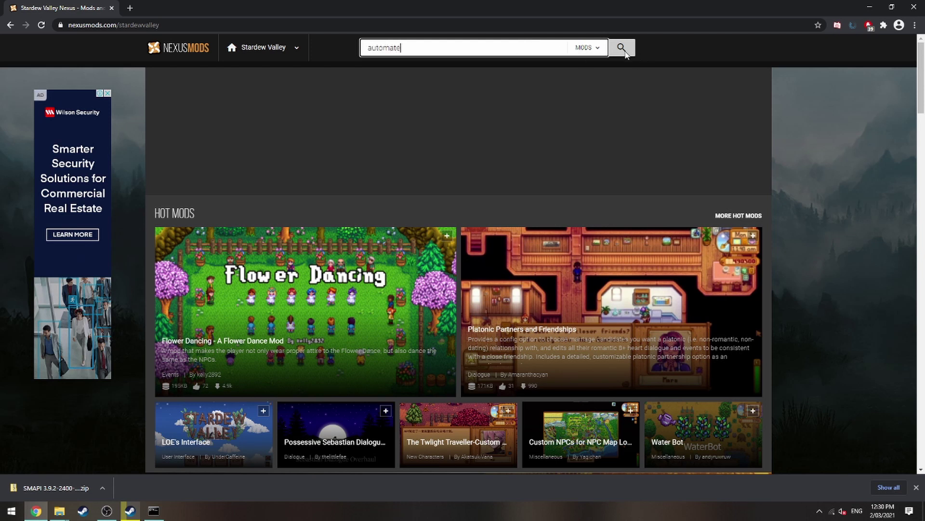
{"action": "left_click", "coordinate": [622, 53]}
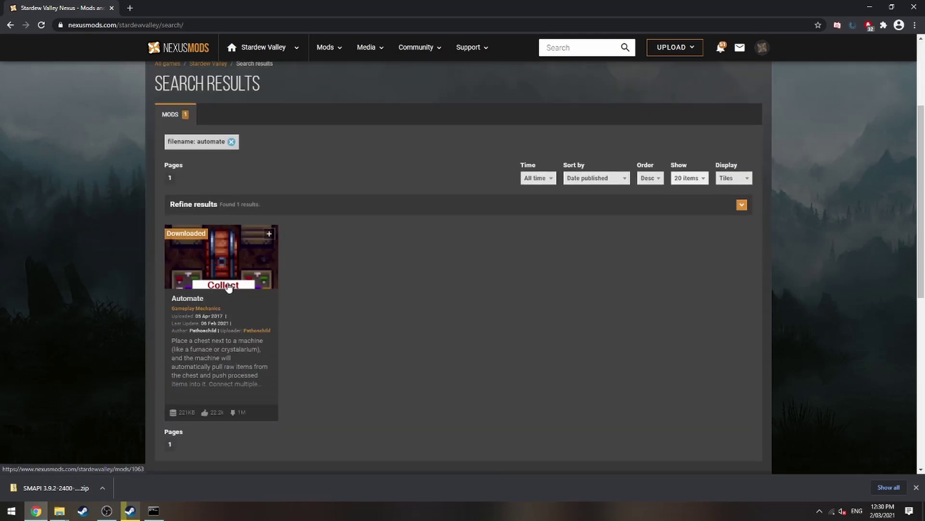
Open the Automate mod page and go to its description and install instructions.
{"action": "left_click", "coordinate": [222, 284]}
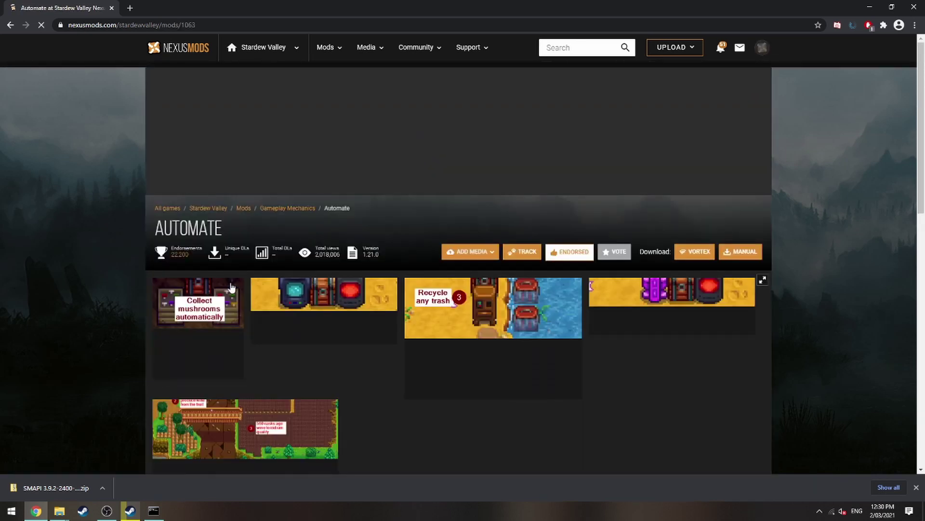
{"action": "scroll", "coordinate": [471, 407], "scroll_direction": "down", "scroll_amount": 3}
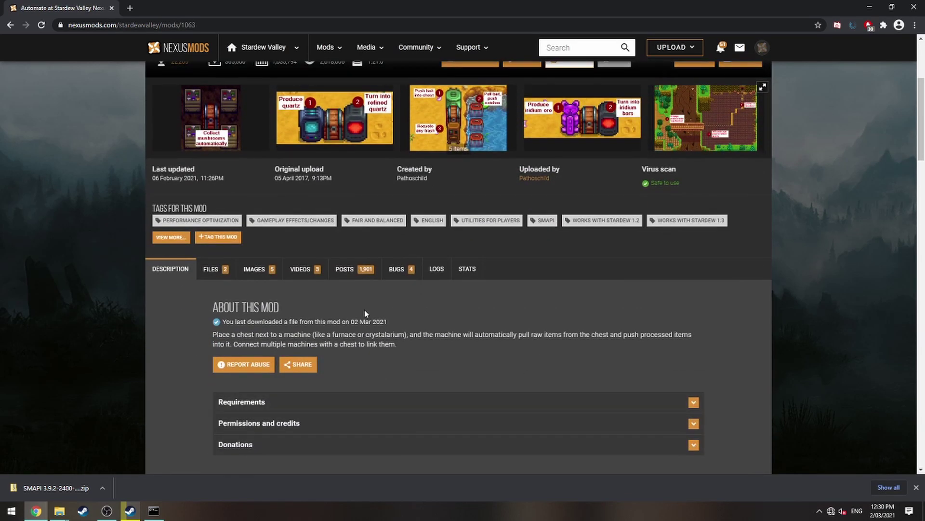
{"action": "scroll", "coordinate": [448, 444], "scroll_direction": "down", "scroll_amount": 3}
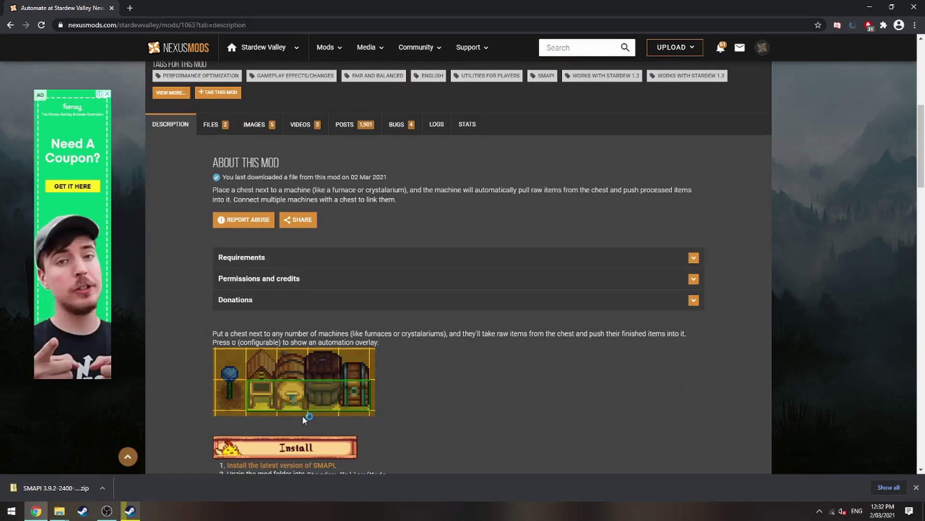
Show the Automate mod's files and request the manual download of Automate 1.21 to check which additional files it requires.
{"action": "left_click", "coordinate": [215, 127]}
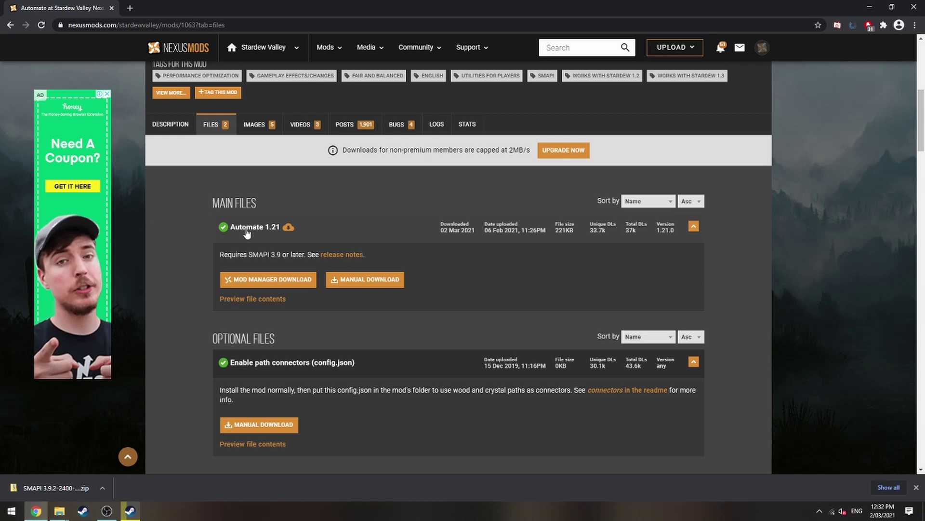
{"action": "triple_click", "coordinate": [225, 197]}
{"action": "left_click", "coordinate": [261, 194]}
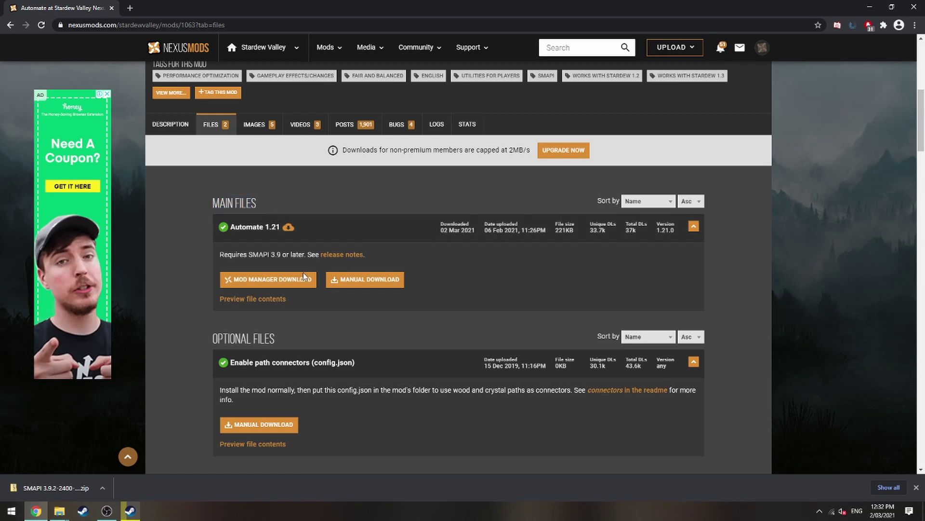
{"action": "left_click", "coordinate": [361, 280]}
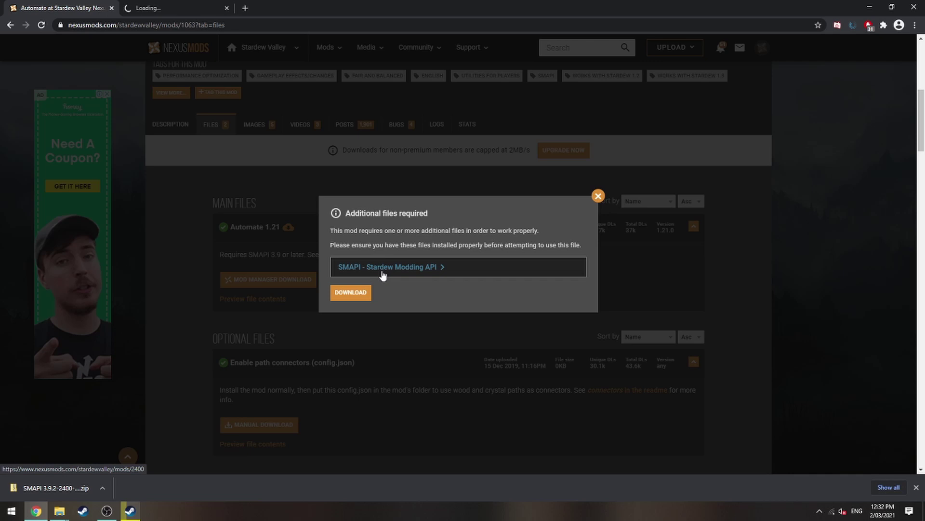
Examine the page of the required SMAPI - Stardew Modding API mod, including its description.
{"action": "left_click", "coordinate": [176, 8]}
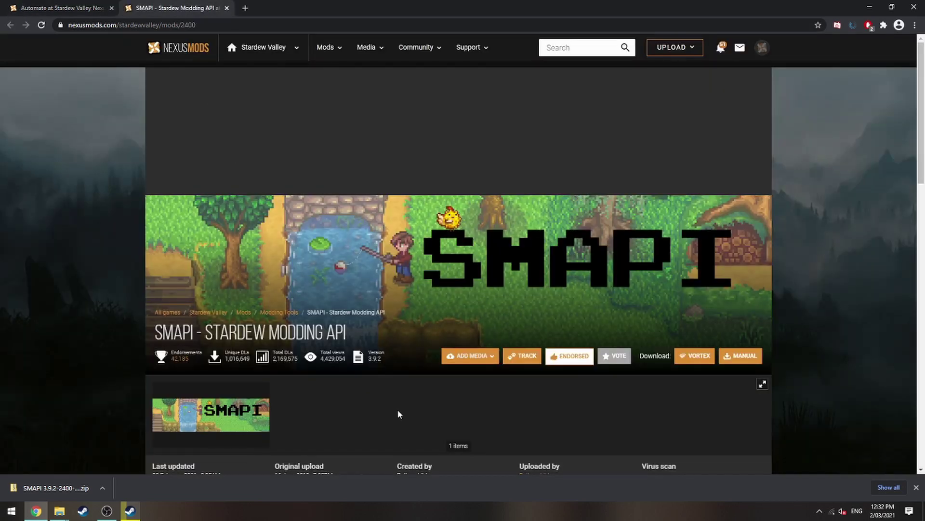
{"action": "scroll", "coordinate": [408, 400], "scroll_direction": "down", "scroll_amount": 2}
{"action": "scroll", "coordinate": [442, 311], "scroll_direction": "down", "scroll_amount": 1}
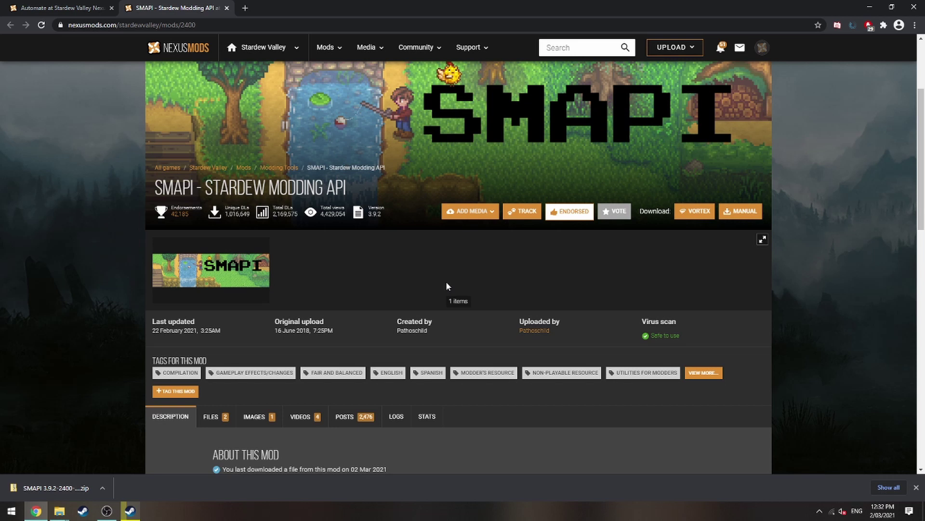
{"action": "scroll", "coordinate": [447, 284], "scroll_direction": "down", "scroll_amount": 4}
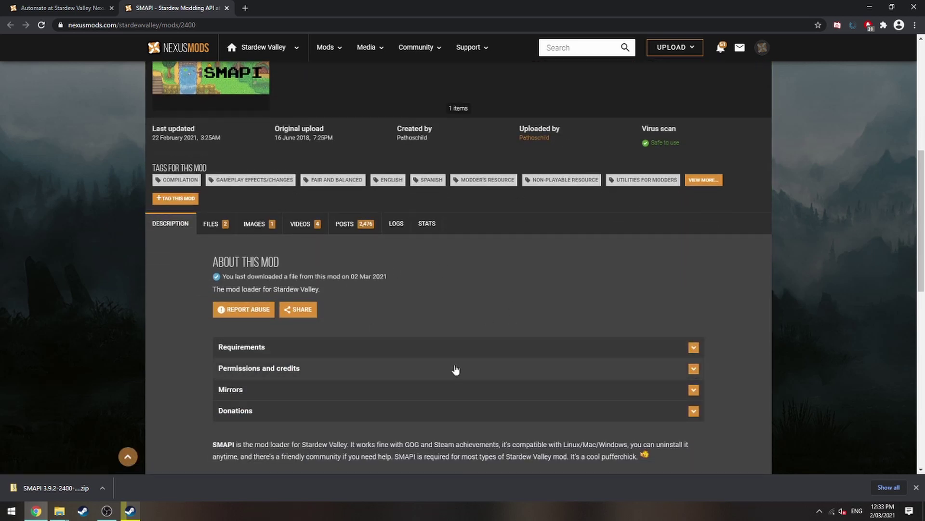
{"action": "scroll", "coordinate": [456, 370], "scroll_direction": "up", "scroll_amount": 4}
Browse the Stardew Valley section's all-time popular mods in a separate tab and open the Stardew Valley Expanded page.
{"action": "left_click", "coordinate": [72, 8]}
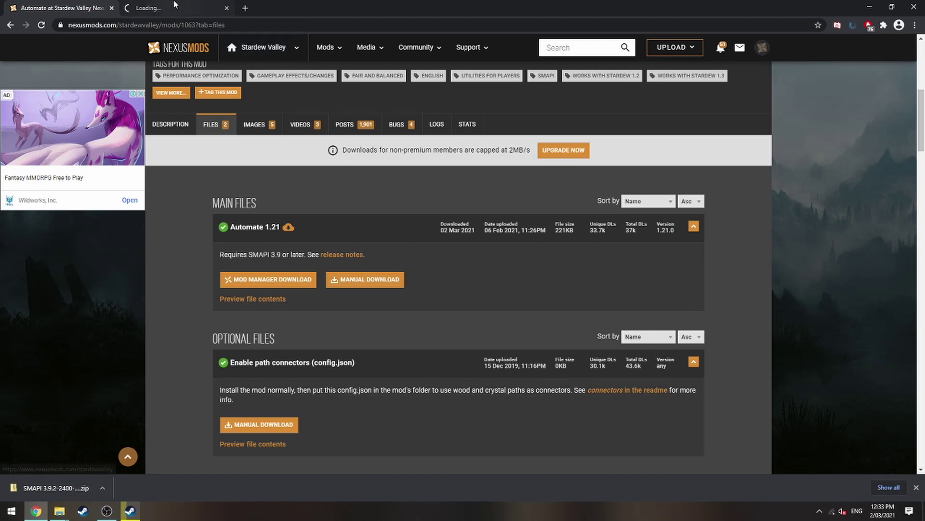
{"action": "left_click", "coordinate": [164, 8]}
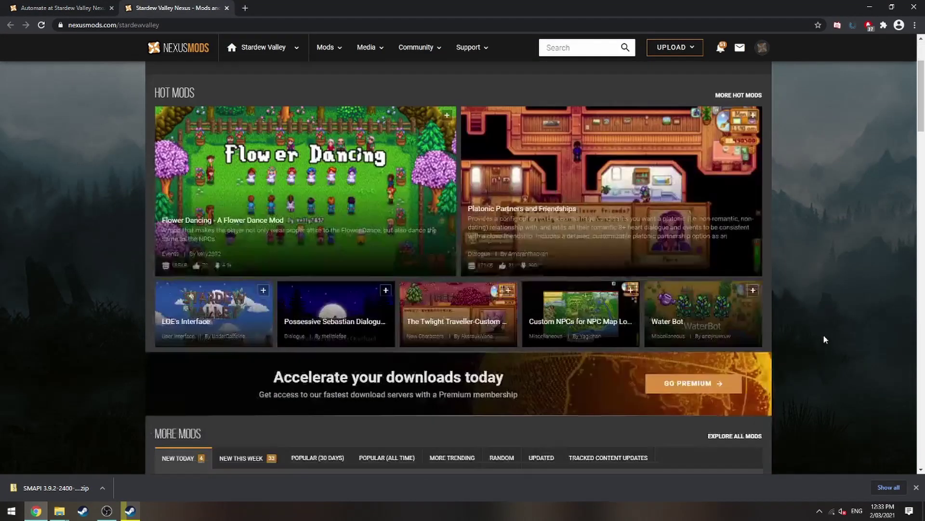
{"action": "scroll", "coordinate": [824, 333], "scroll_direction": "down", "scroll_amount": 5}
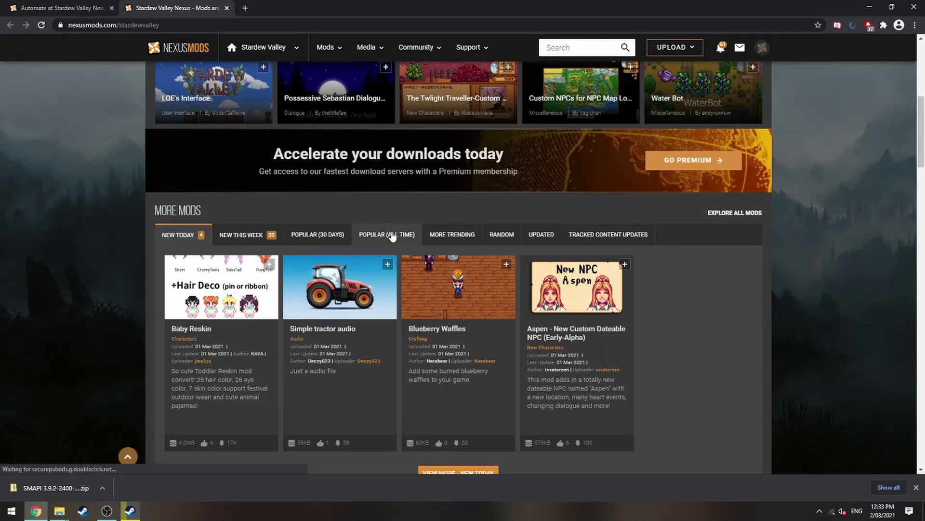
{"action": "left_click", "coordinate": [393, 234]}
{"action": "scroll", "coordinate": [86, 260], "scroll_direction": "down", "scroll_amount": 5}
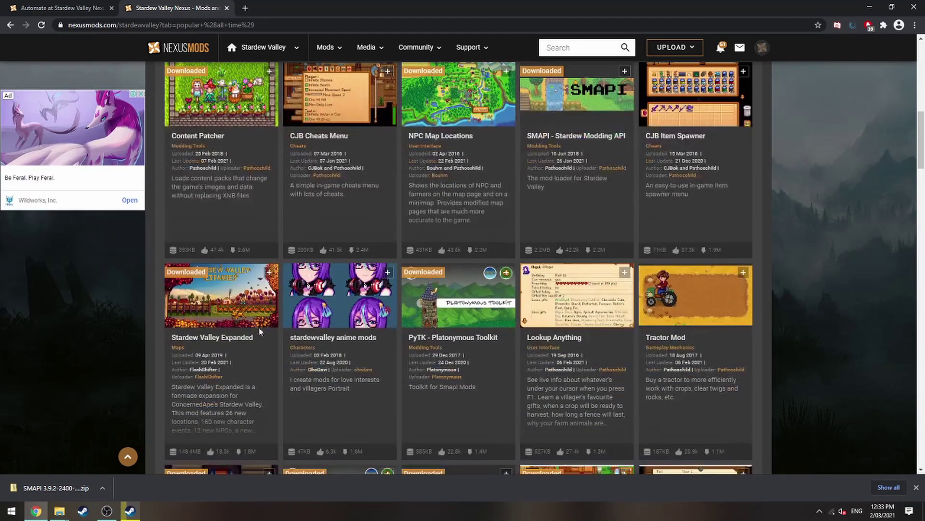
{"action": "left_click", "coordinate": [228, 310]}
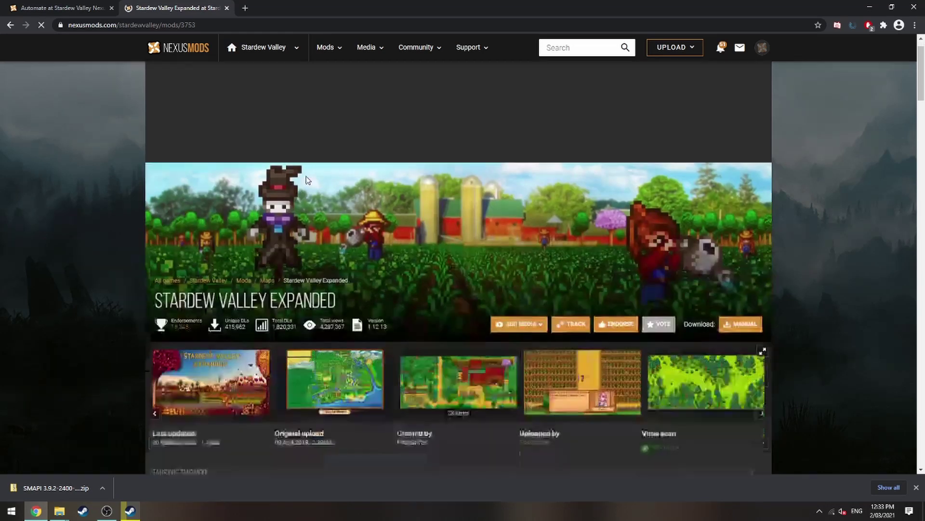
Show the Stardew Valley Expanded files and request the main file's manual download to check its required mods.
{"action": "scroll", "coordinate": [306, 180], "scroll_direction": "down", "scroll_amount": 6}
{"action": "left_click", "coordinate": [224, 213]}
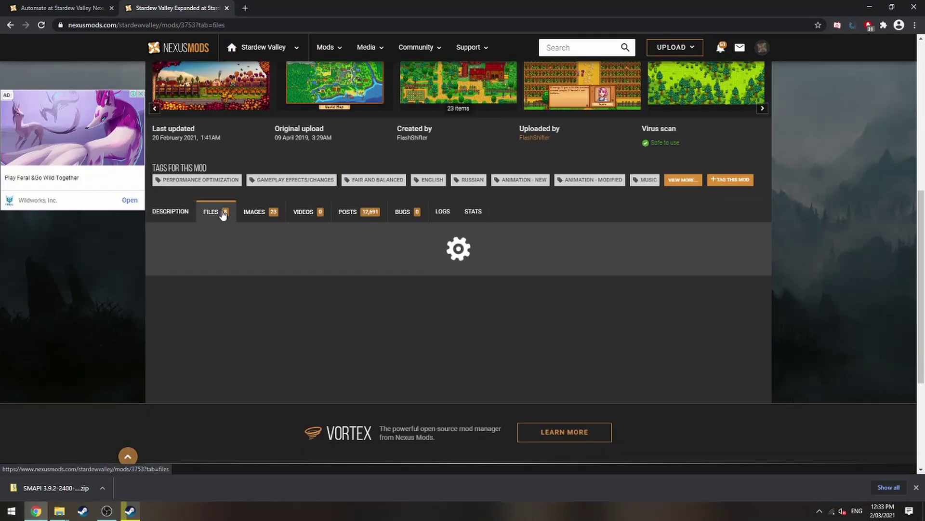
{"action": "scroll", "coordinate": [165, 287], "scroll_direction": "down", "scroll_amount": 3}
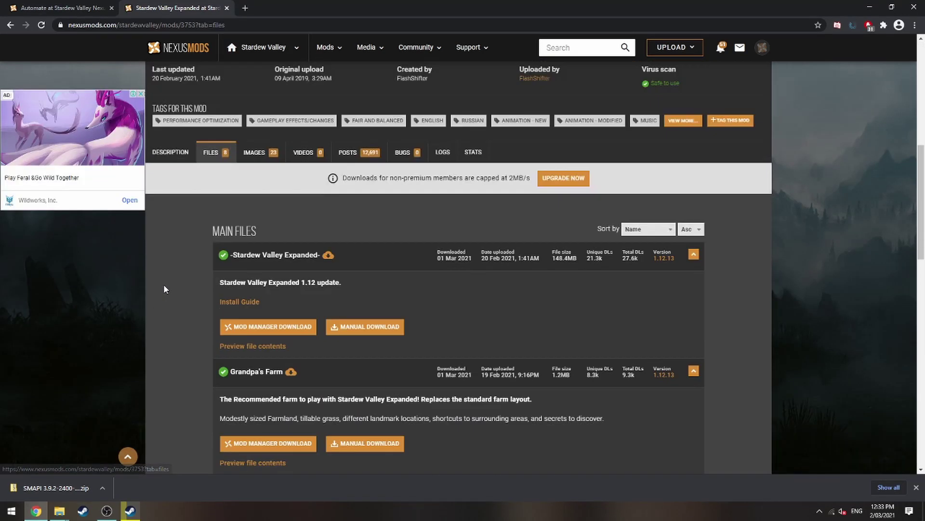
{"action": "left_click", "coordinate": [339, 246]}
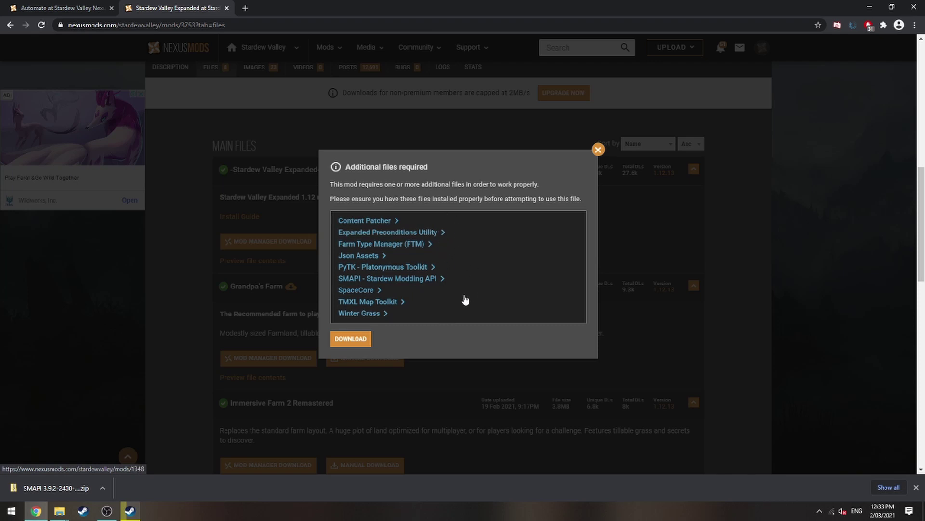
Return to the Automate page, download Automate 1.21 manually with the slow download option, and show the zip in its folder.
{"action": "left_click", "coordinate": [70, 6]}
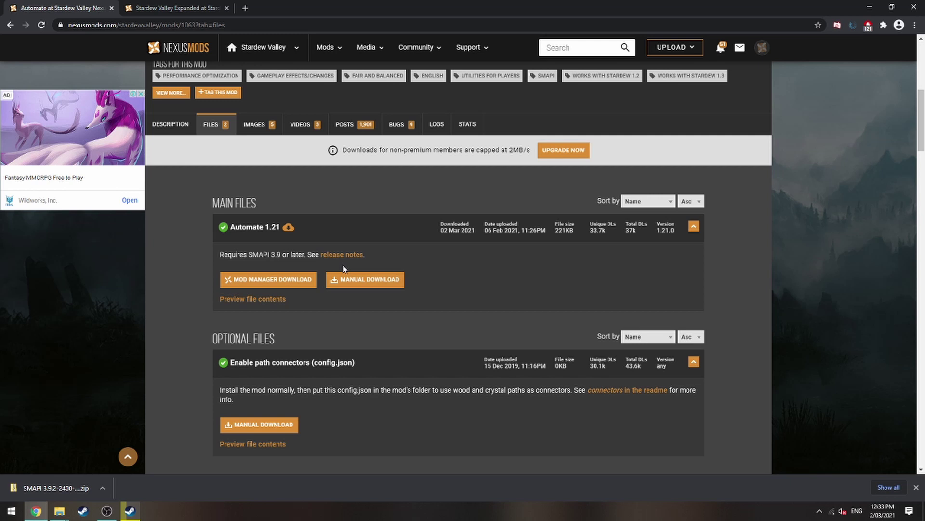
{"action": "left_click", "coordinate": [357, 284]}
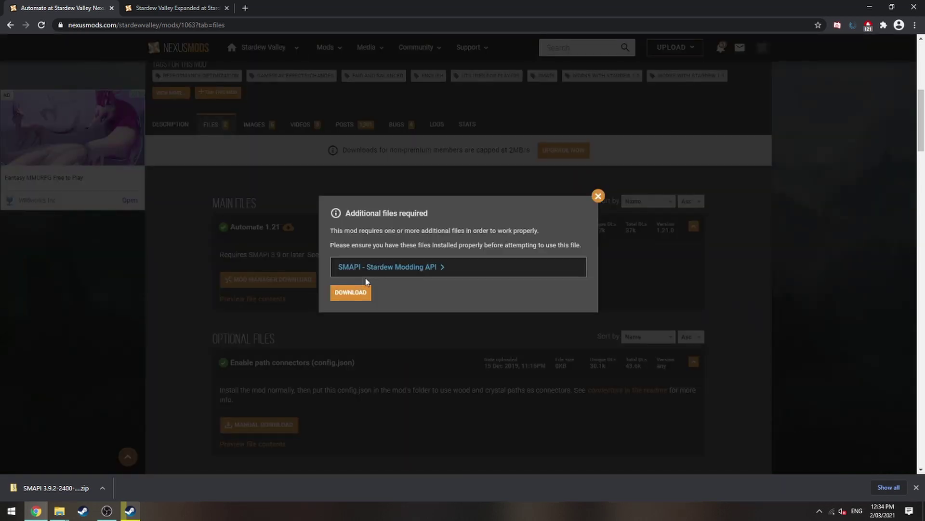
{"action": "left_click", "coordinate": [348, 293]}
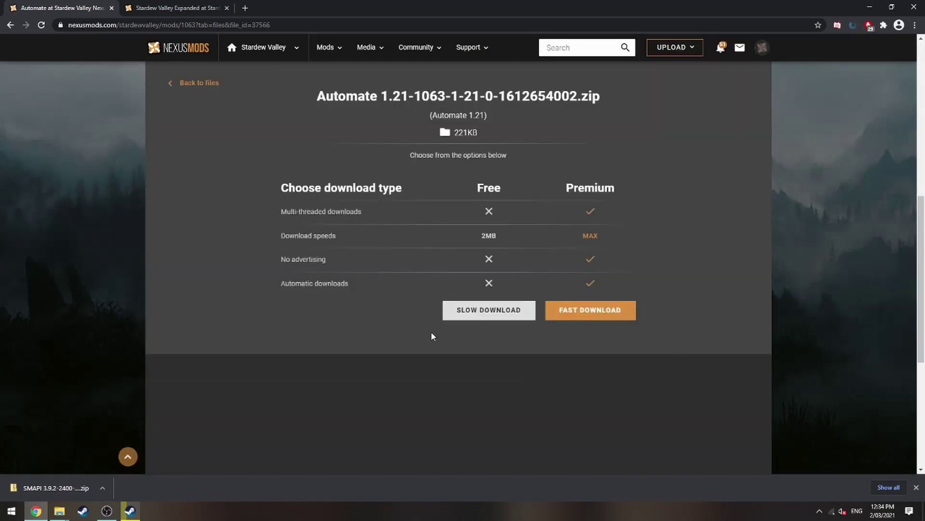
{"action": "left_click", "coordinate": [489, 310]}
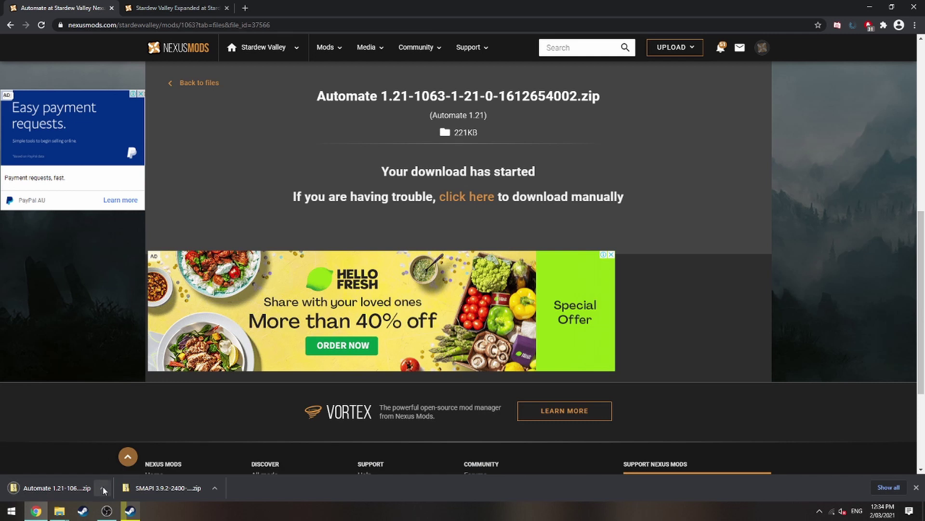
{"action": "left_click", "coordinate": [103, 488]}
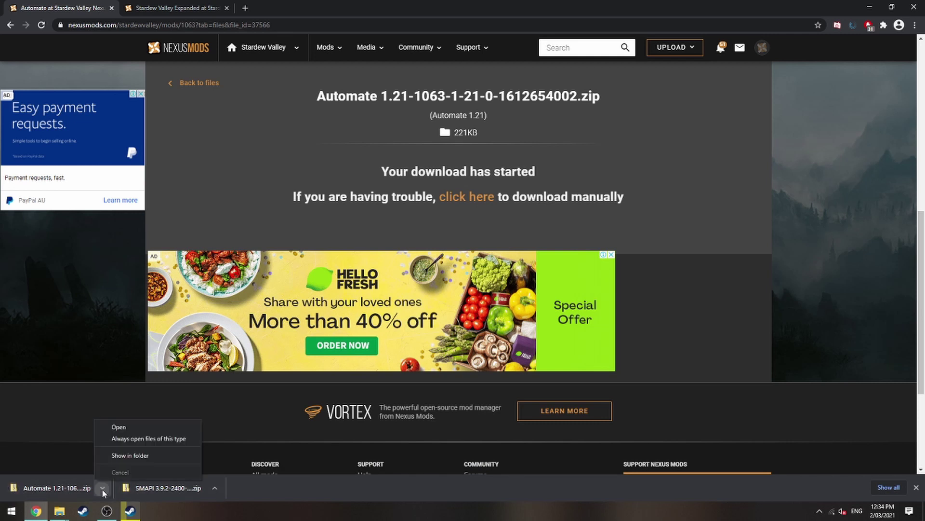
{"action": "left_click", "coordinate": [130, 456]}
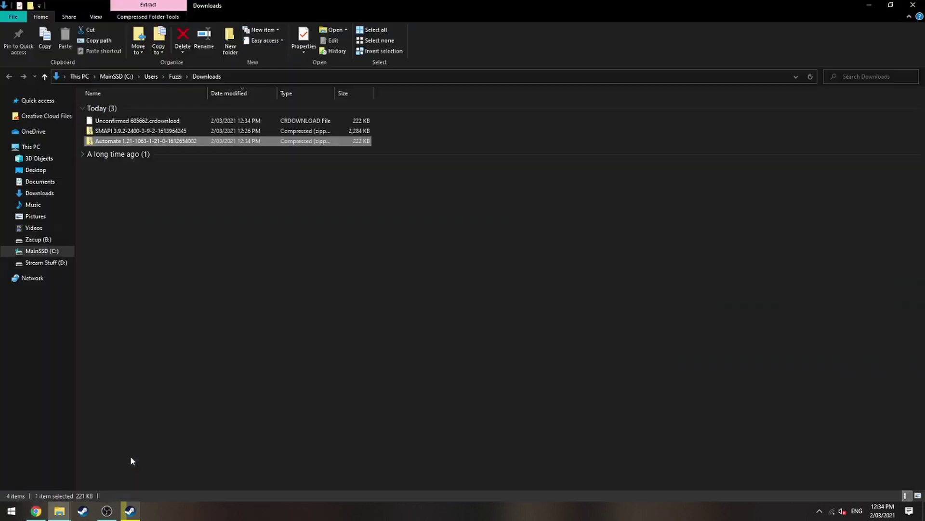
Start extracting the Automate zip and browse for a destination to the Stardew Valley folder under B:\SteamGames\steamapps\common.
{"action": "right_click", "coordinate": [156, 143]}
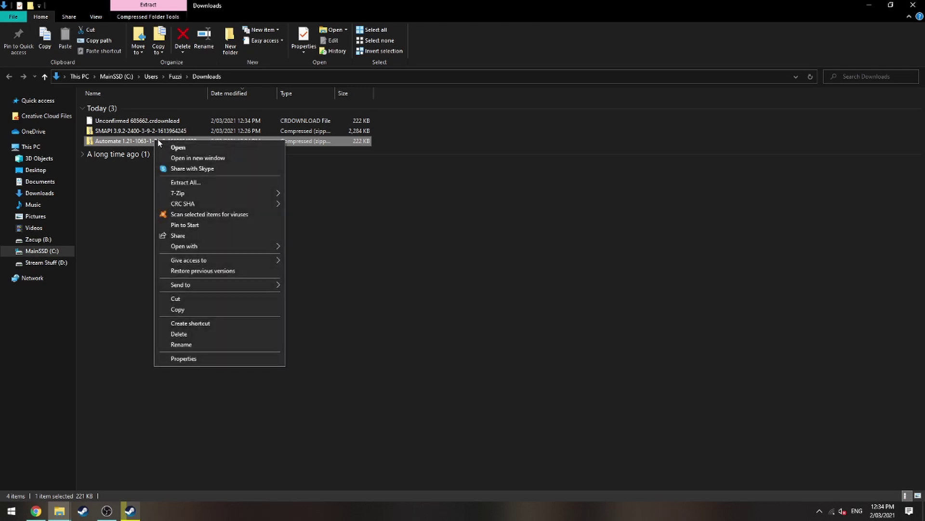
{"action": "left_click", "coordinate": [215, 182]}
{"action": "left_click", "coordinate": [570, 215]}
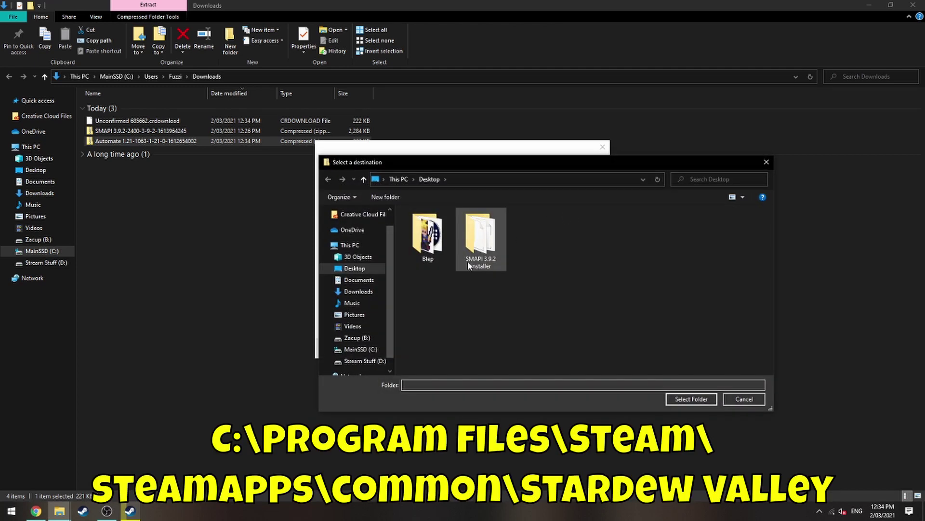
{"action": "left_click", "coordinate": [367, 337]}
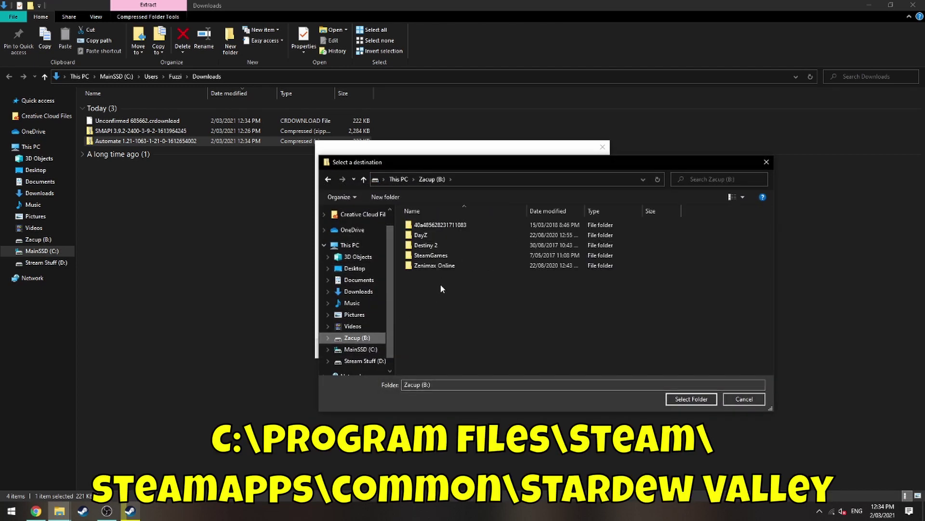
{"action": "double_click", "coordinate": [440, 255]}
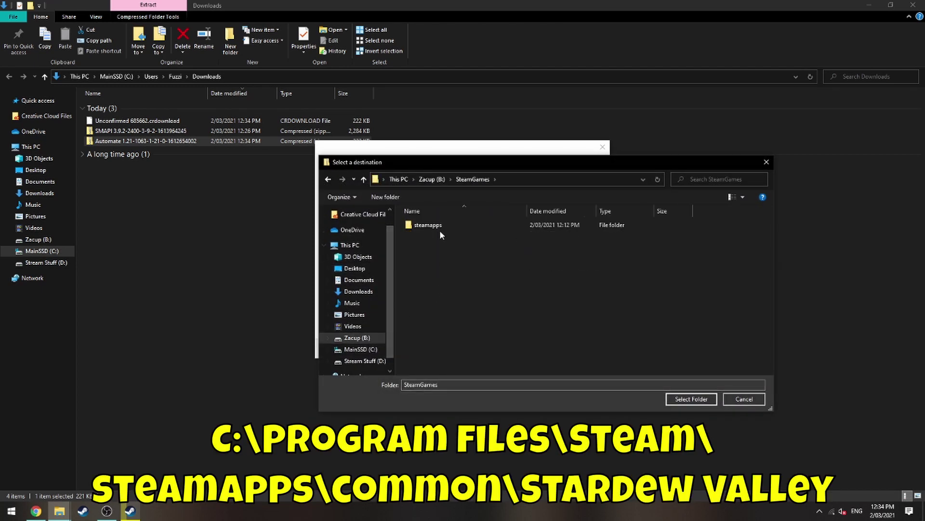
{"action": "double_click", "coordinate": [440, 230]}
{"action": "double_click", "coordinate": [440, 227]}
{"action": "scroll", "coordinate": [467, 314], "scroll_direction": "down", "scroll_amount": 4}
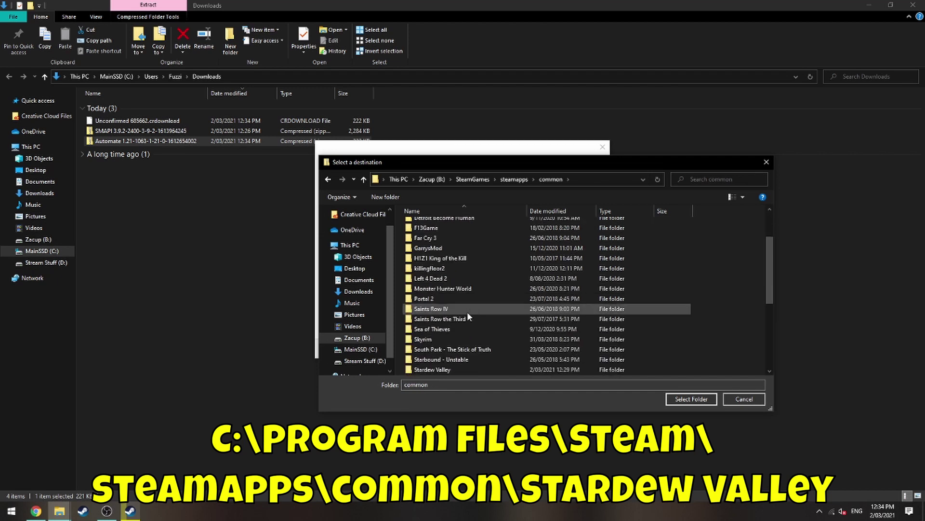
{"action": "scroll", "coordinate": [467, 312], "scroll_direction": "down", "scroll_amount": 2}
{"action": "double_click", "coordinate": [460, 310]}
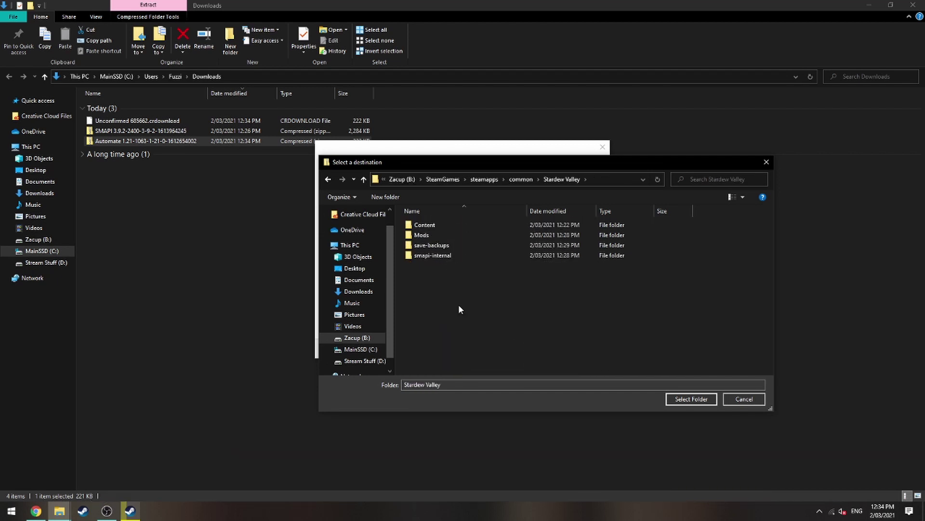
Choose the Mods folder as the destination and extract the Automate files into it.
{"action": "left_click", "coordinate": [435, 234]}
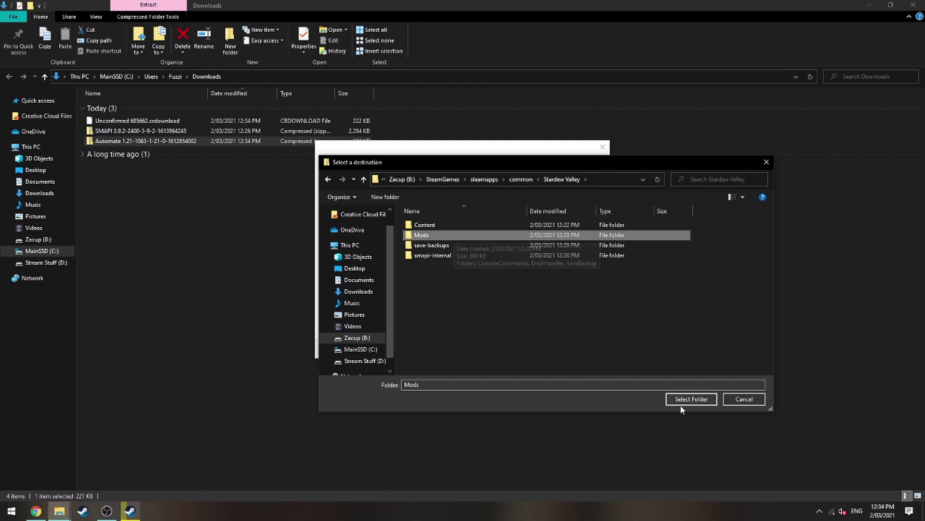
{"action": "left_click", "coordinate": [692, 398]}
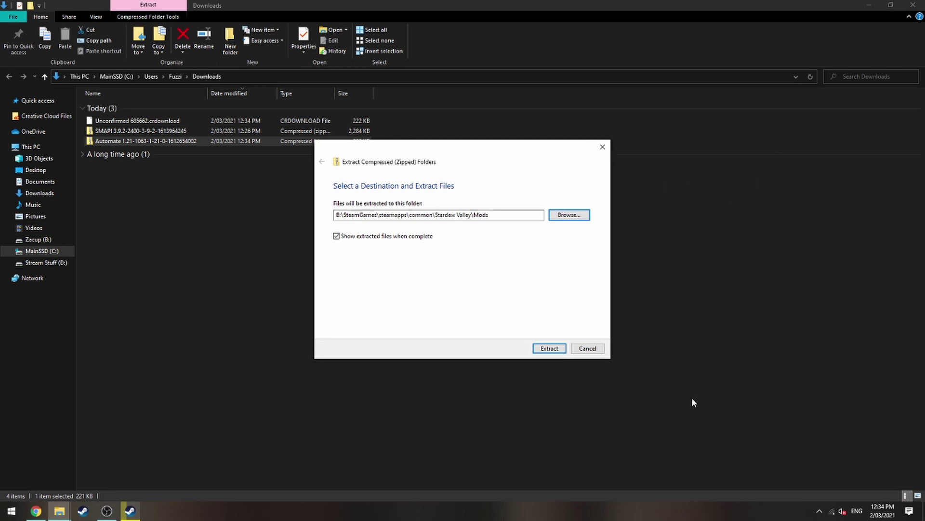
{"action": "left_click", "coordinate": [549, 348]}
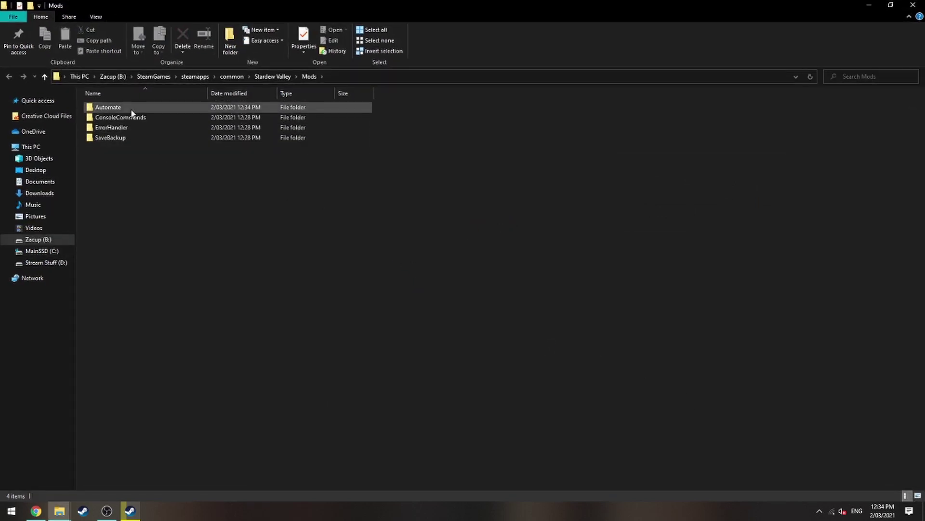
In Chrome, list the all-time popular Stardew Valley mods on Nexus Mods and open the files of NPC Map Locations.
{"action": "left_click", "coordinate": [257, 108]}
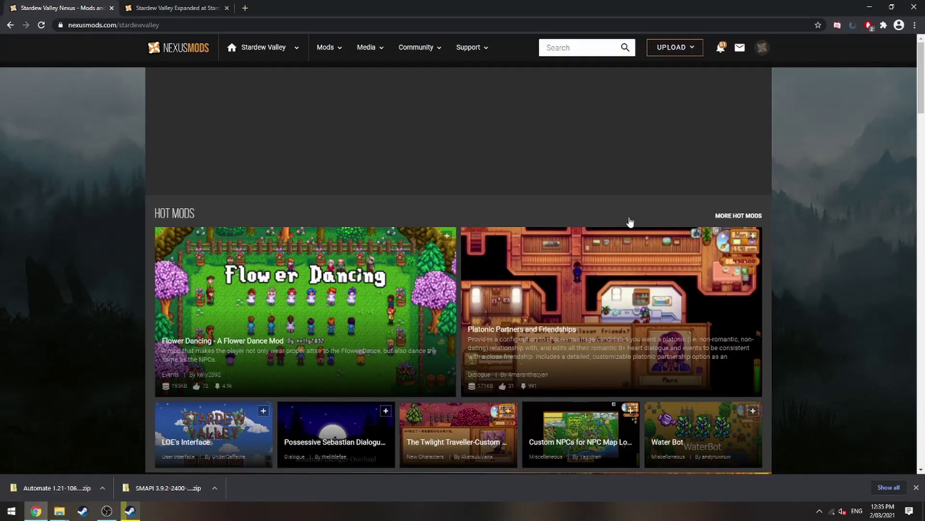
{"action": "scroll", "coordinate": [774, 275], "scroll_direction": "down", "scroll_amount": 10}
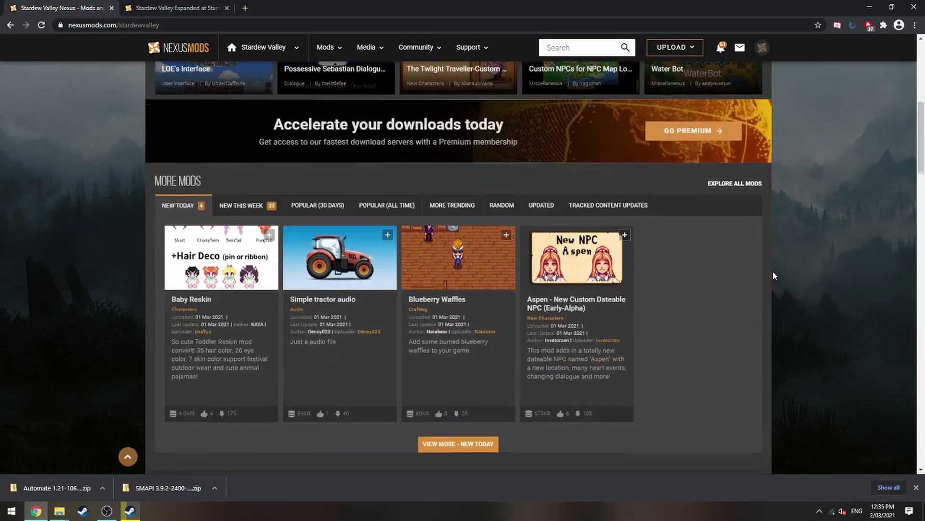
{"action": "left_click", "coordinate": [386, 194]}
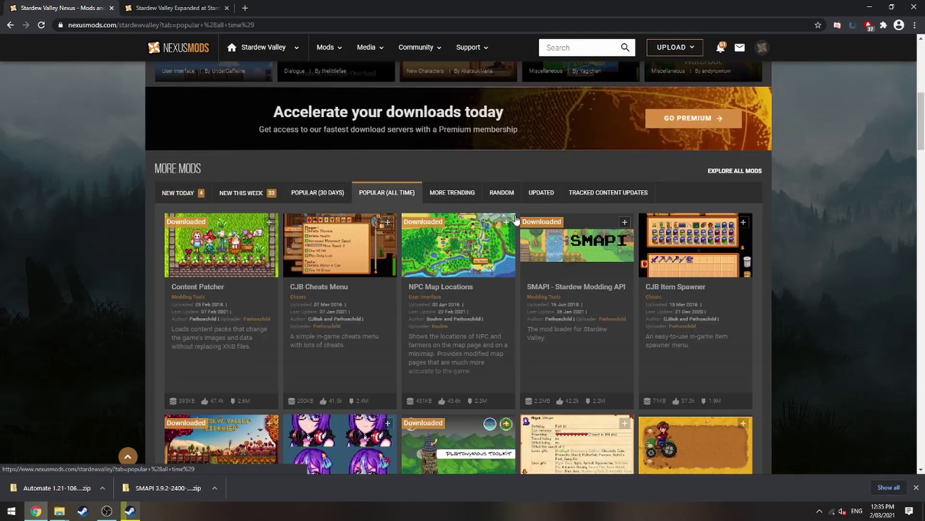
{"action": "scroll", "coordinate": [482, 219], "scroll_direction": "down", "scroll_amount": 1}
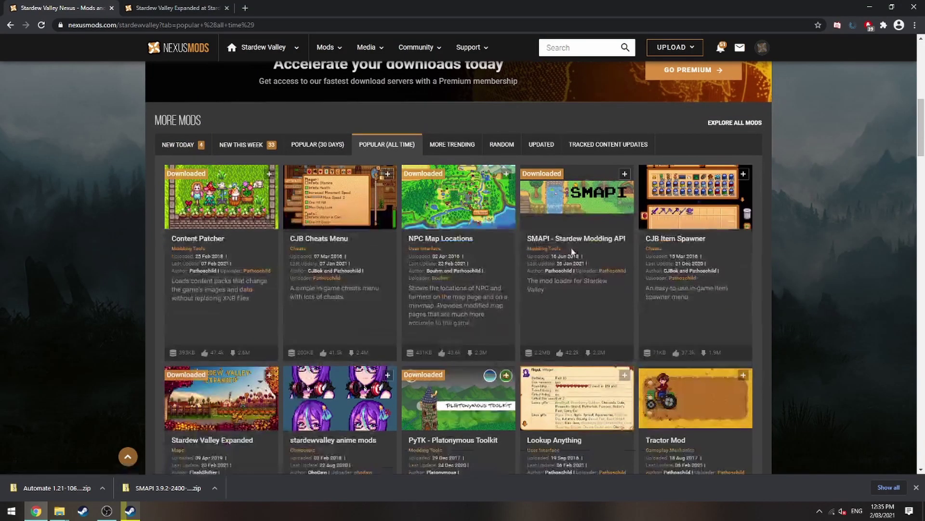
{"action": "left_click", "coordinate": [456, 204]}
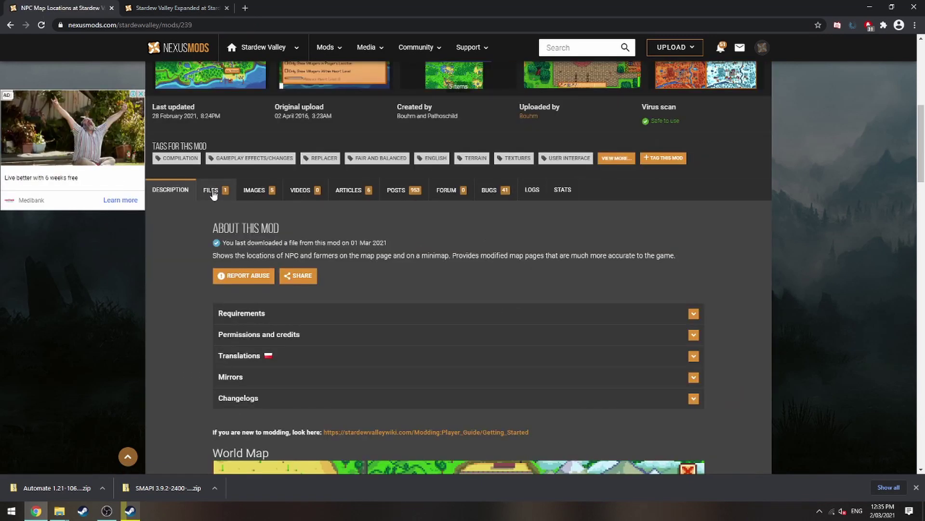
{"action": "left_click", "coordinate": [212, 191]}
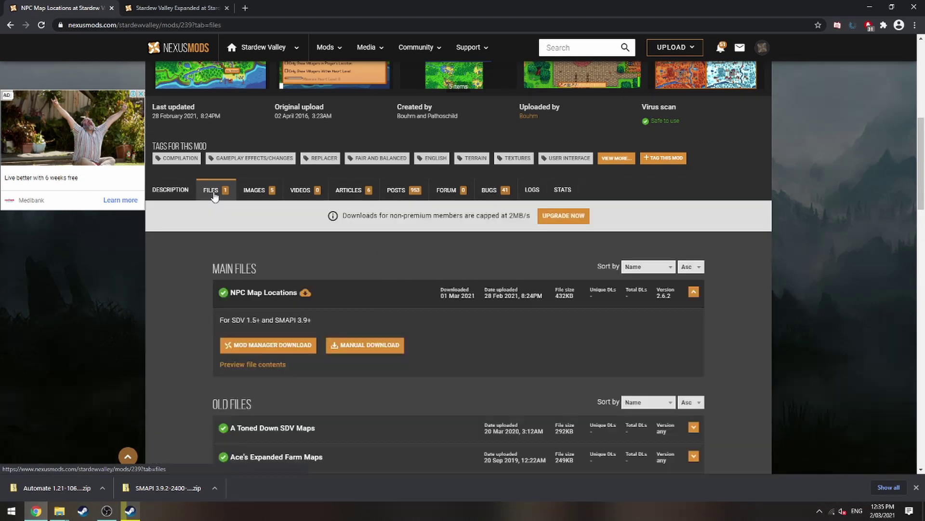
Download NPC Map Locations 2.6.2 manually with the slow download option and show the zip in its folder.
{"action": "left_click", "coordinate": [374, 348]}
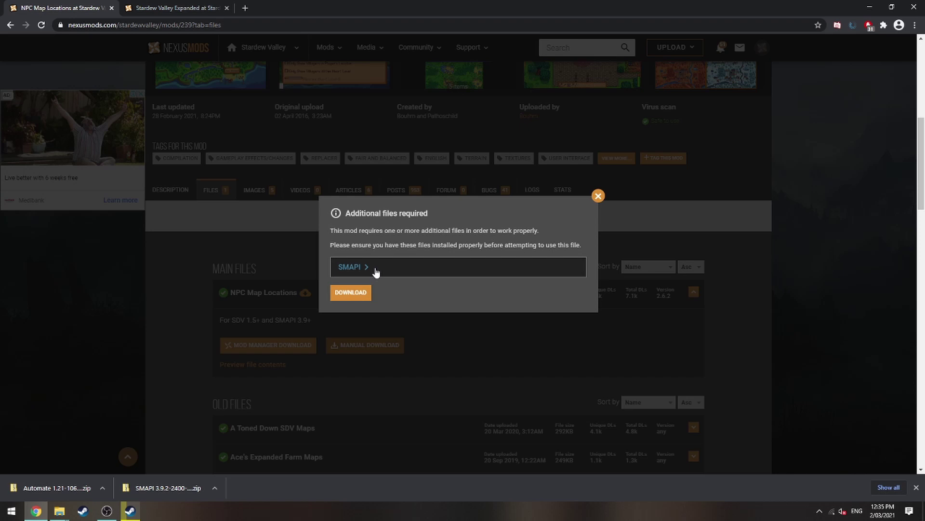
{"action": "left_click", "coordinate": [352, 293]}
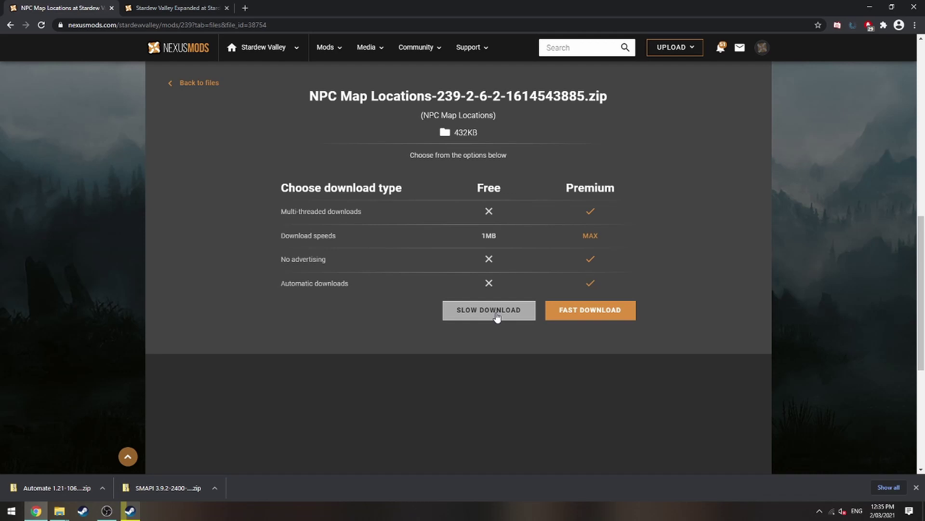
{"action": "left_click", "coordinate": [497, 316]}
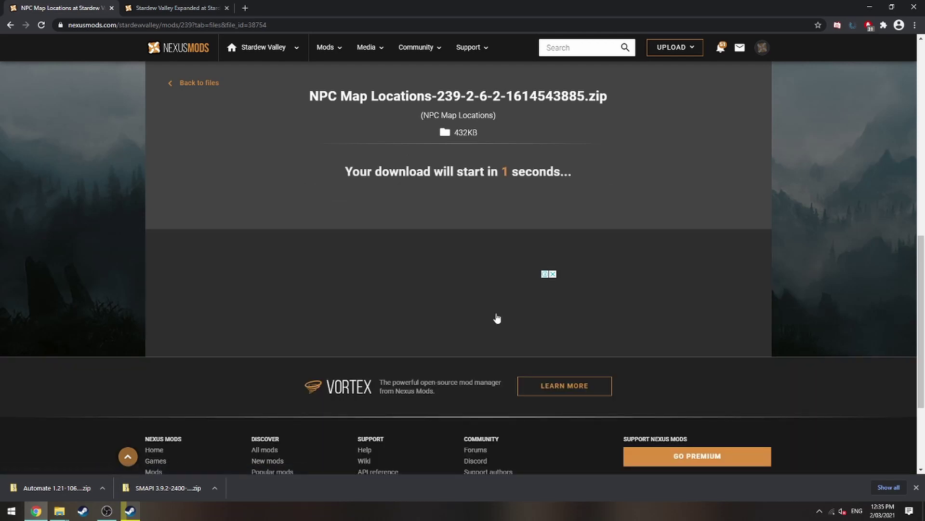
{"action": "left_click", "coordinate": [99, 487]}
{"action": "left_click", "coordinate": [135, 457]}
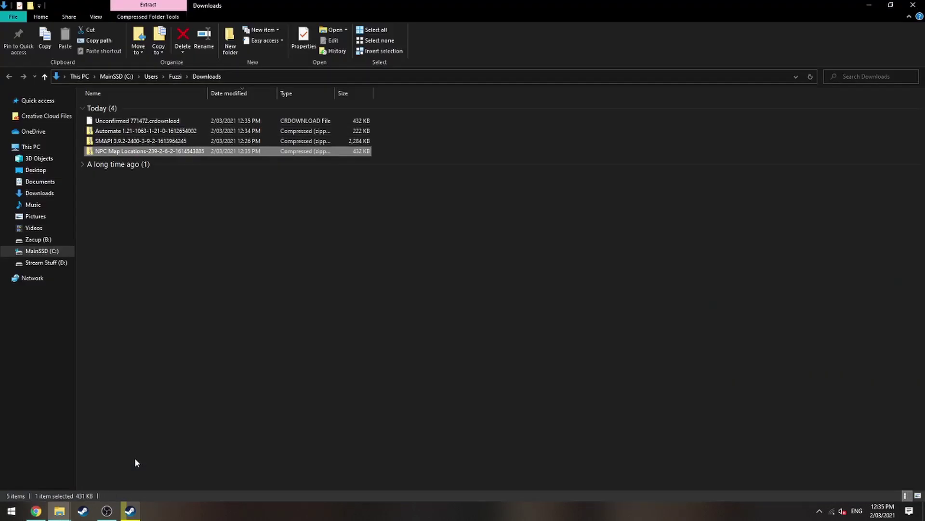
Extract the NPC Map Locations zip into the folder B:\SteamGames\steamapps\common\Stardew Valley\Mods.
{"action": "right_click", "coordinate": [167, 153]}
{"action": "left_click", "coordinate": [199, 194]}
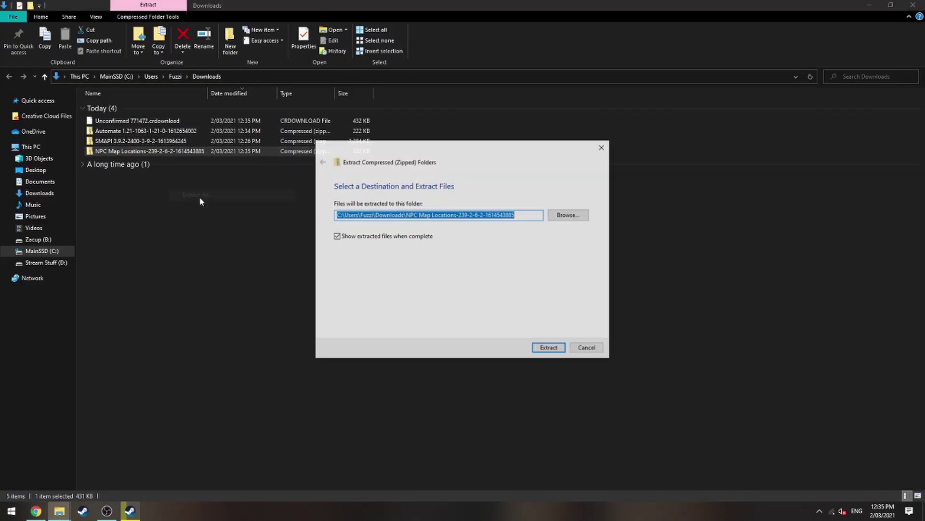
{"action": "left_click", "coordinate": [570, 215]}
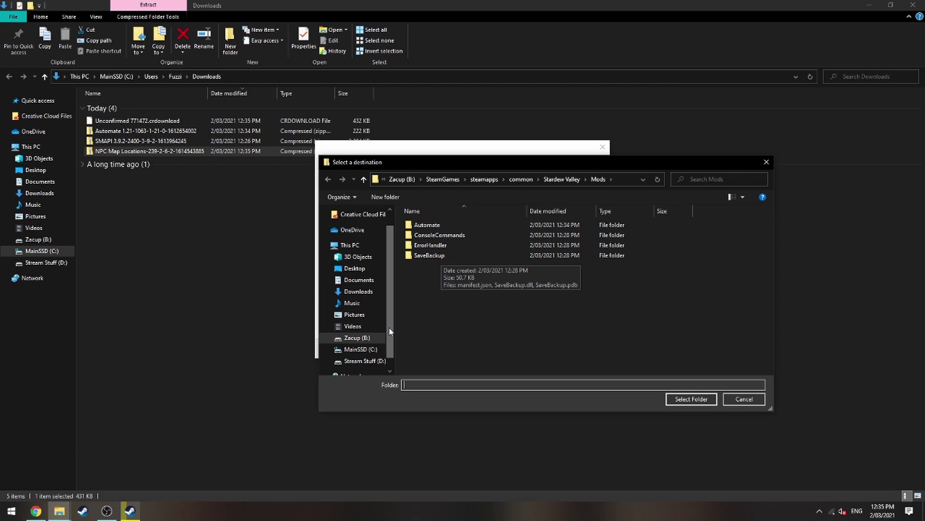
{"action": "left_click", "coordinate": [379, 339]}
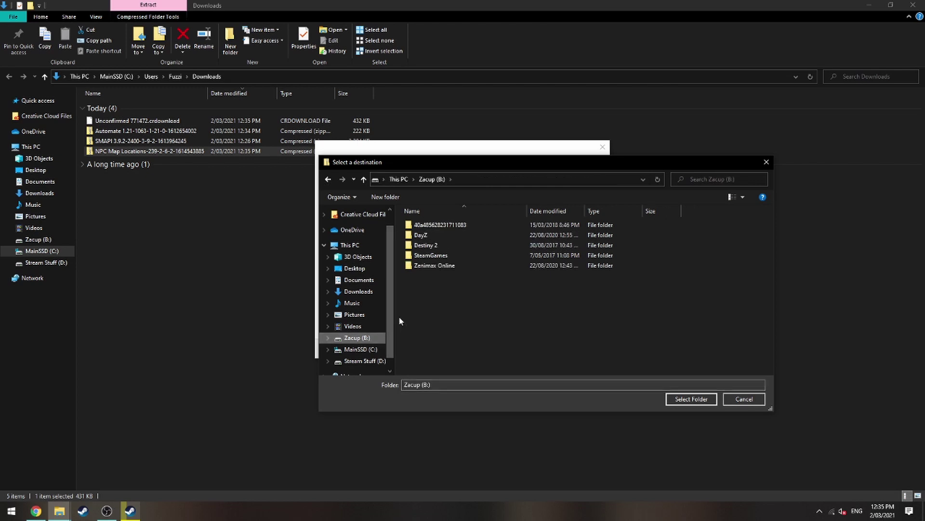
{"action": "double_click", "coordinate": [441, 255]}
{"action": "double_click", "coordinate": [438, 226]}
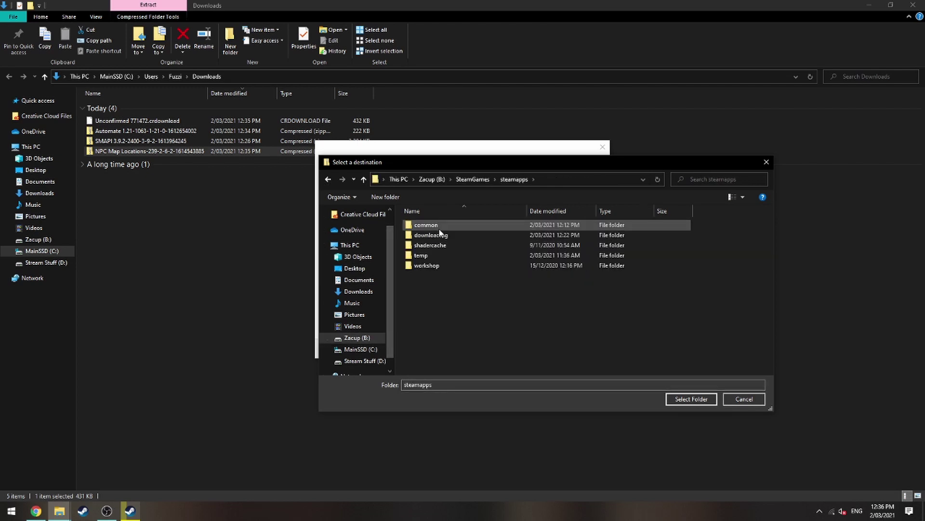
{"action": "double_click", "coordinate": [438, 226]}
{"action": "scroll", "coordinate": [484, 318], "scroll_direction": "down", "scroll_amount": 5}
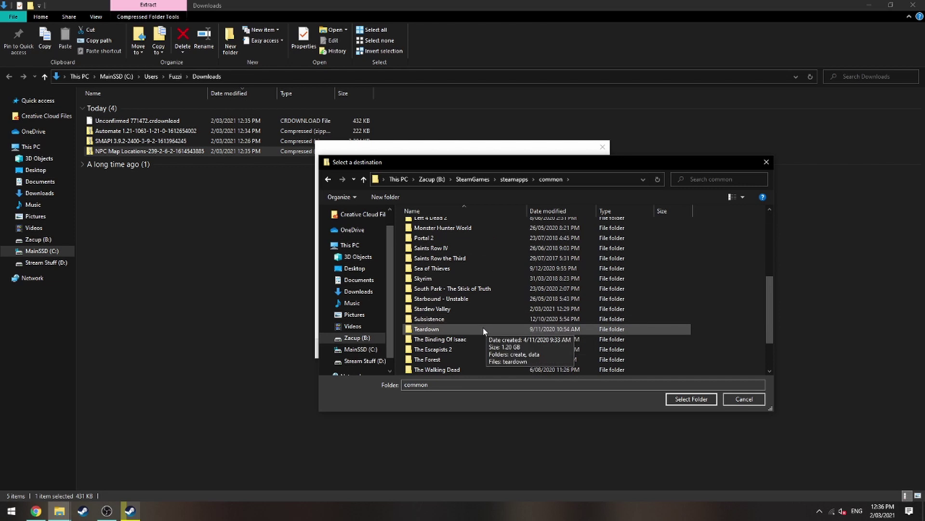
{"action": "double_click", "coordinate": [458, 310]}
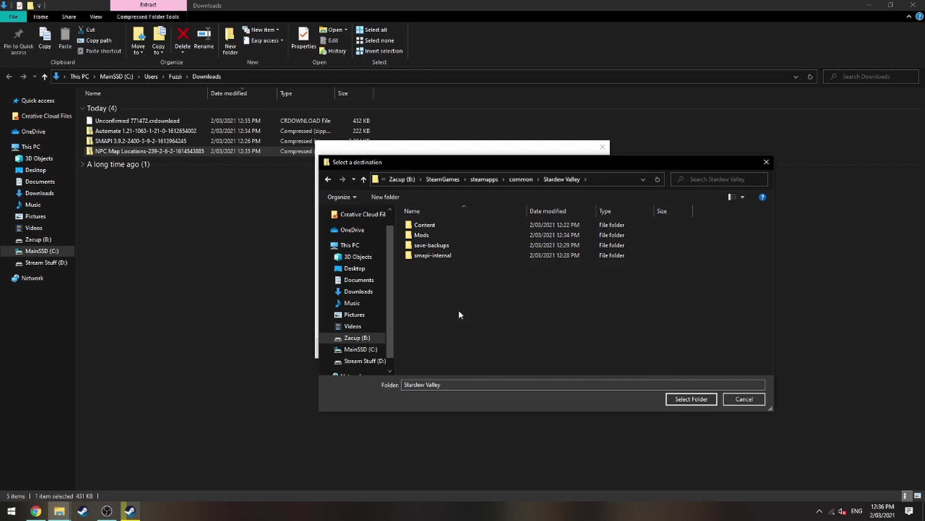
{"action": "left_click", "coordinate": [426, 237]}
{"action": "left_click", "coordinate": [687, 399]}
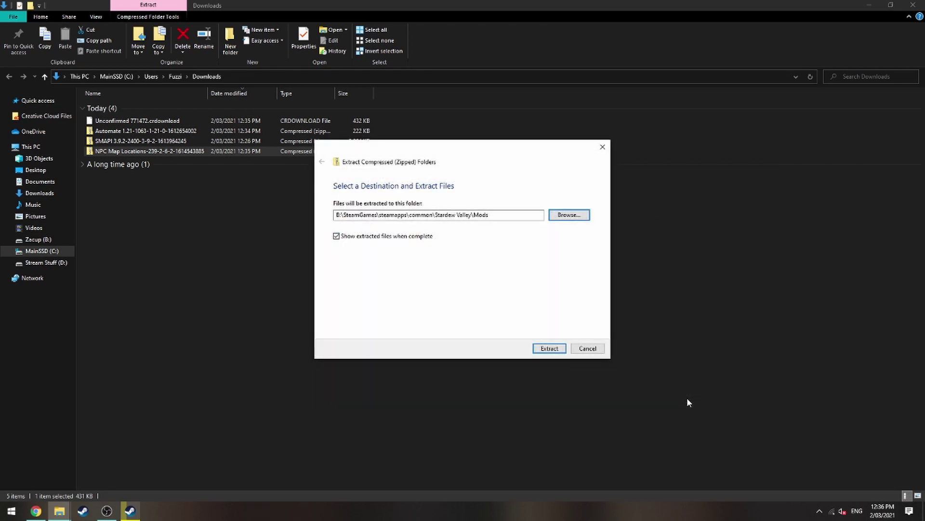
{"action": "left_click", "coordinate": [549, 348]}
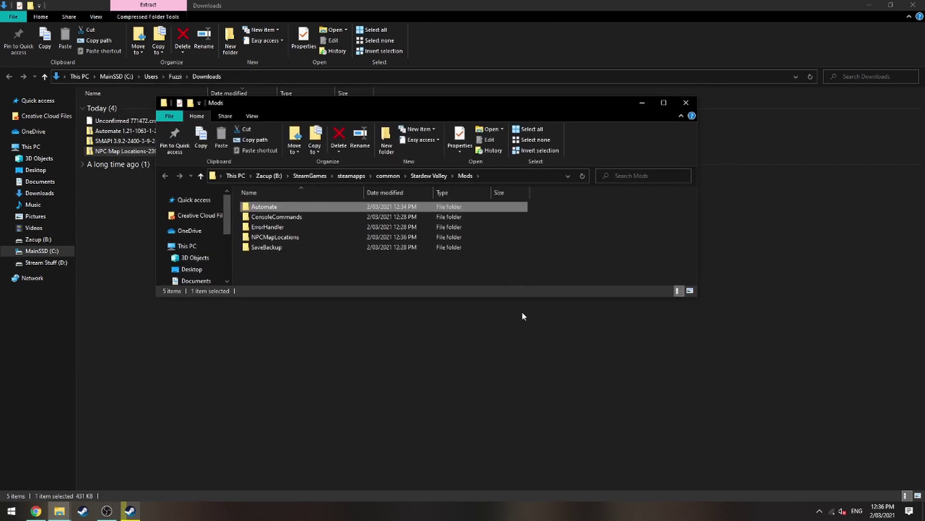
Launch Stardew Valley from Steam, enlarge the SMAPI console window, and load the Potato Farm save from Day 10 of Spring, Year 5.
{"action": "key", "text": "alt+Tab"}
{"action": "left_click", "coordinate": [202, 208]}
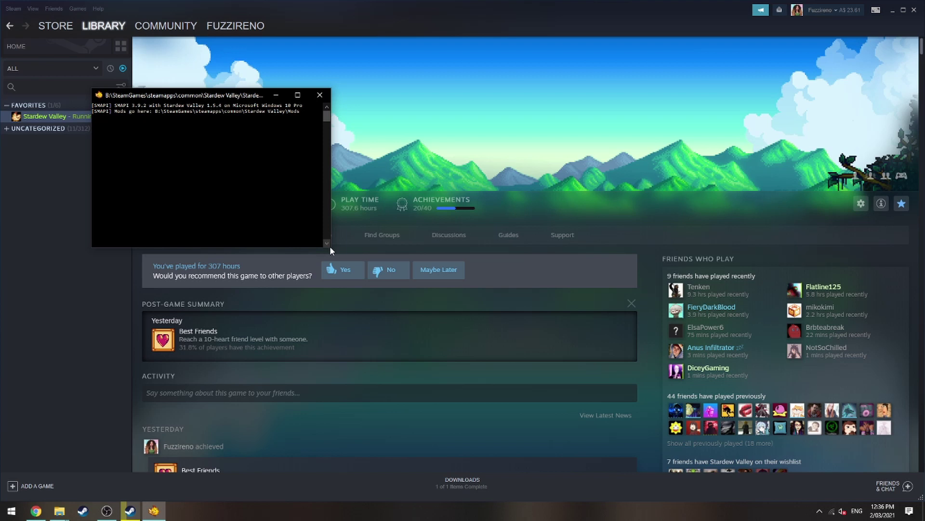
{"action": "left_click_drag", "start_coordinate": [329, 245], "coordinate": [639, 449]}
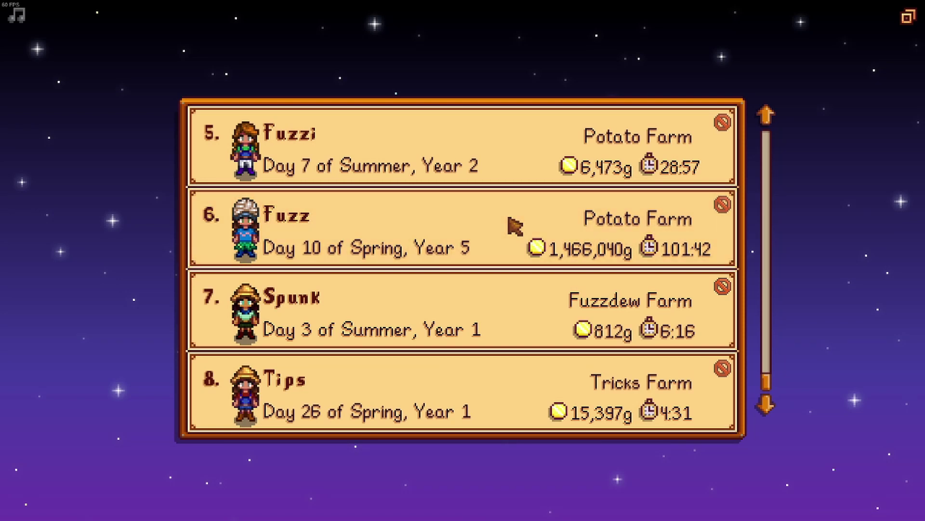
{"action": "left_click", "coordinate": [514, 226]}
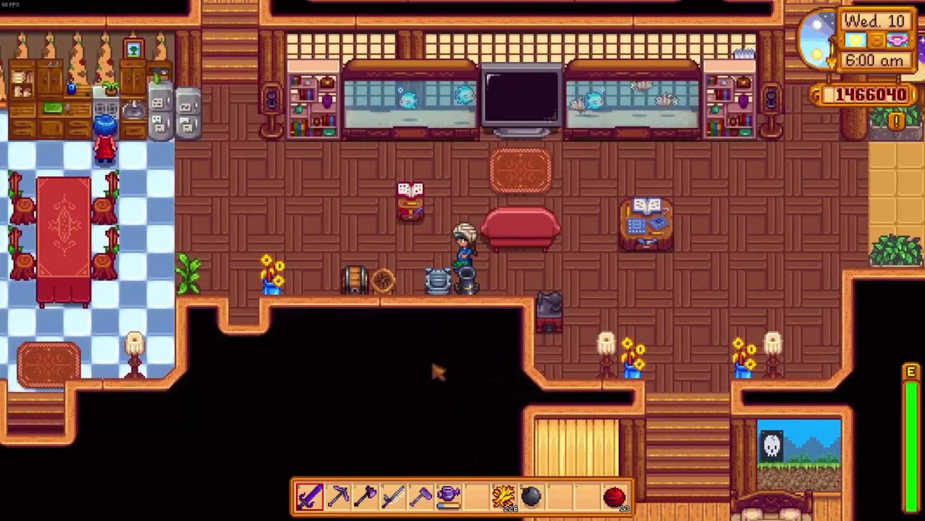
Leave the farmhouse, walk across the farm, and enter the middle red-roofed building that holds the chests and furnaces.
{"action": "key", "text": "a"}
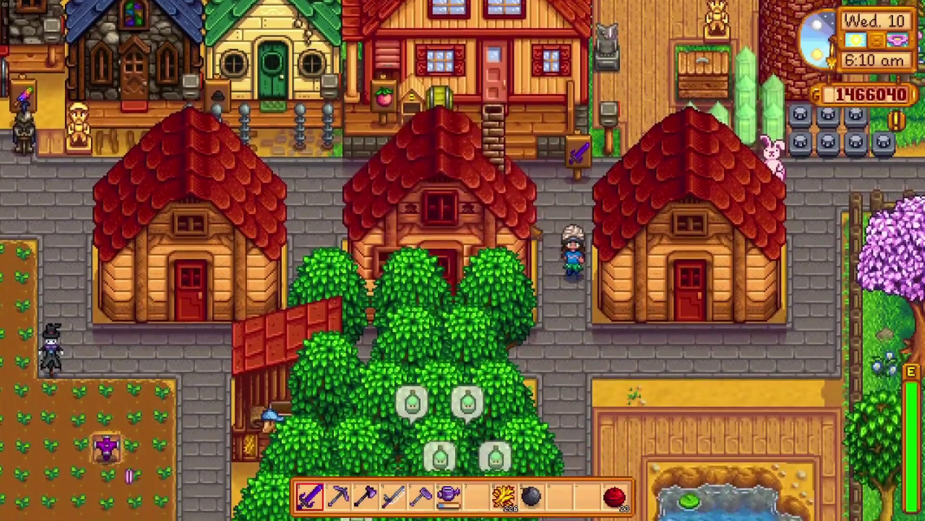
{"action": "key", "text": "w"}
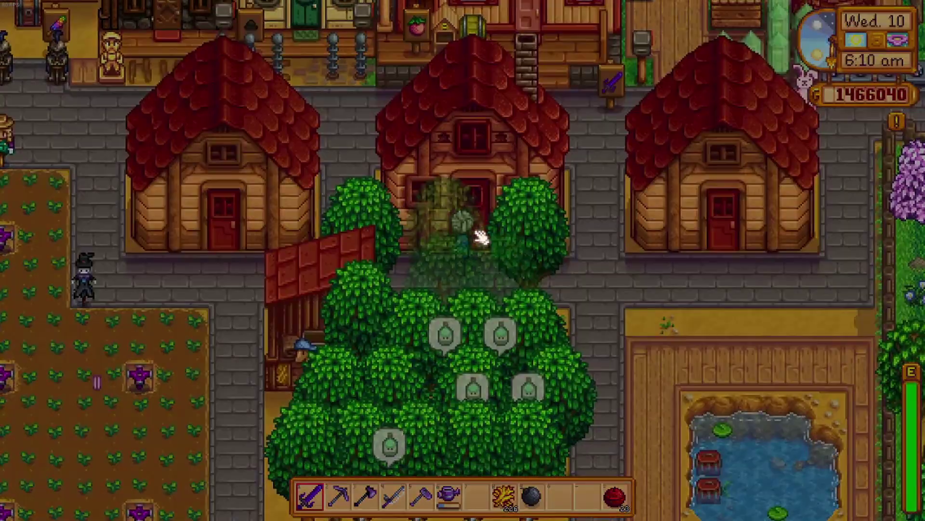
{"action": "key", "text": "w"}
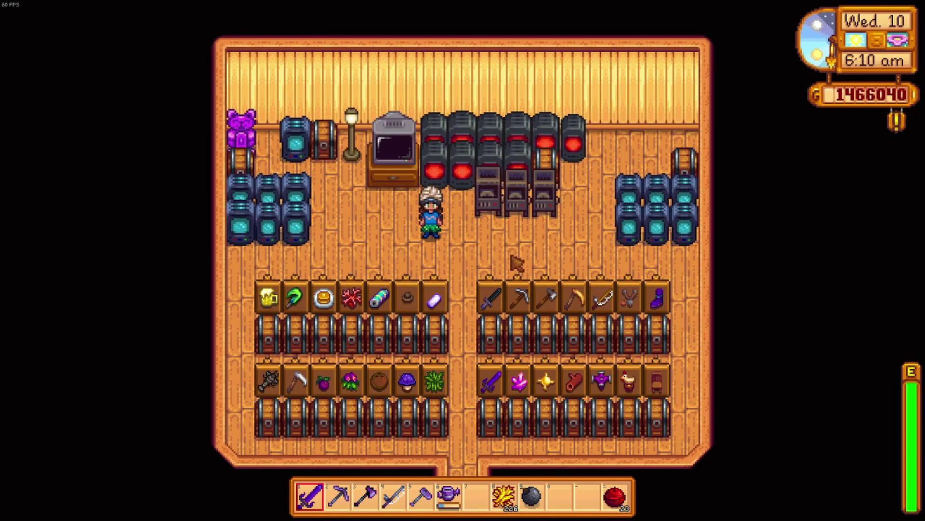
Remove the furnace in the front row beside the television with the pickaxe and place it back in the same spot.
{"action": "key", "text": "2"}
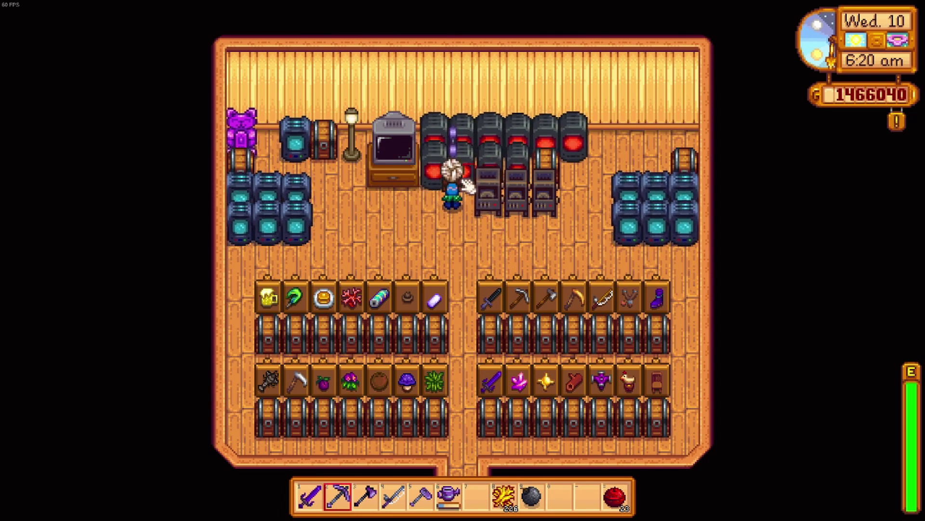
{"action": "scroll", "coordinate": [462, 235], "scroll_direction": "down", "scroll_amount": 6}
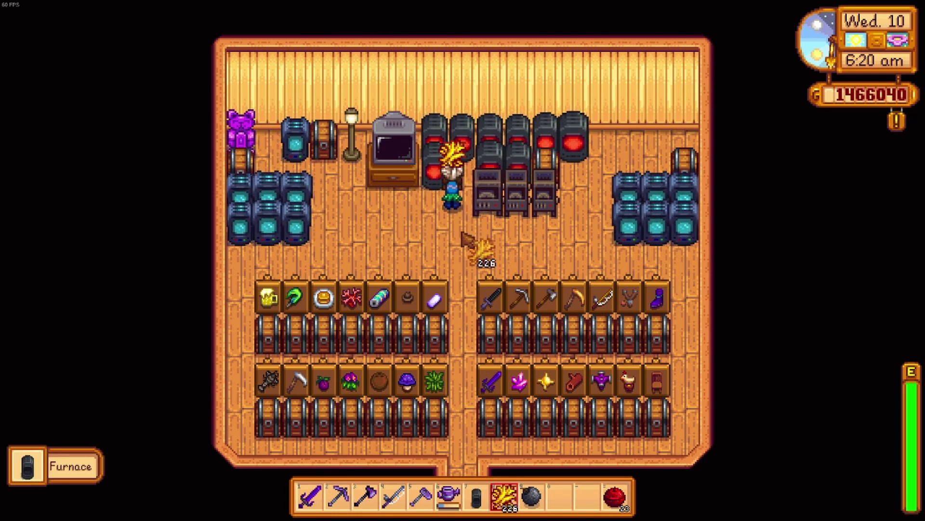
{"action": "scroll", "coordinate": [471, 234], "scroll_direction": "up", "scroll_amount": 1}
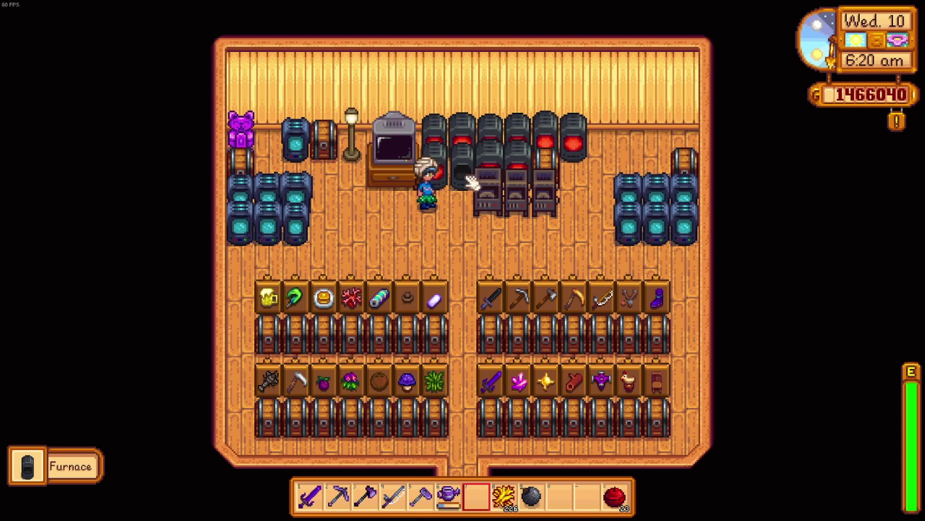
{"action": "right_click", "coordinate": [467, 176]}
{"action": "key", "text": "s"}
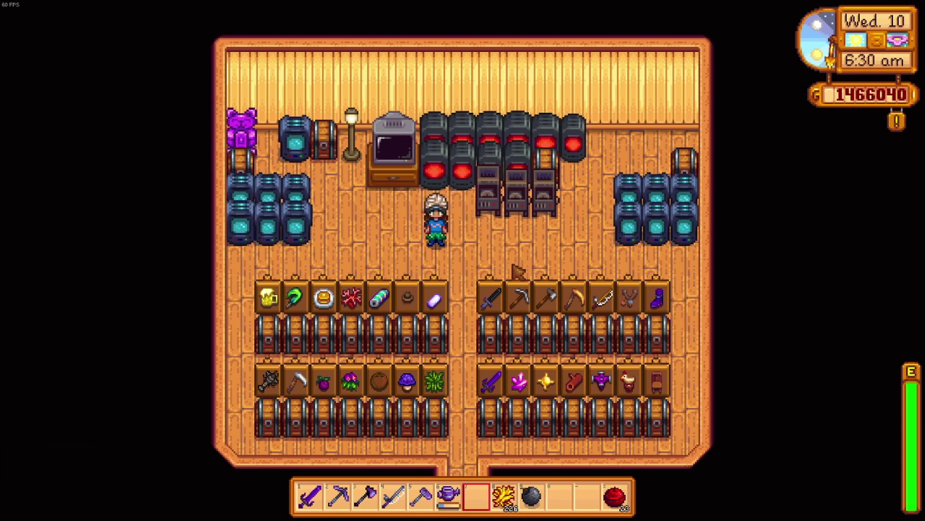
Open the world map to check the villagers' location markers, such as Leah at Leah's Cottage, and close it again.
{"action": "key", "text": "m"}
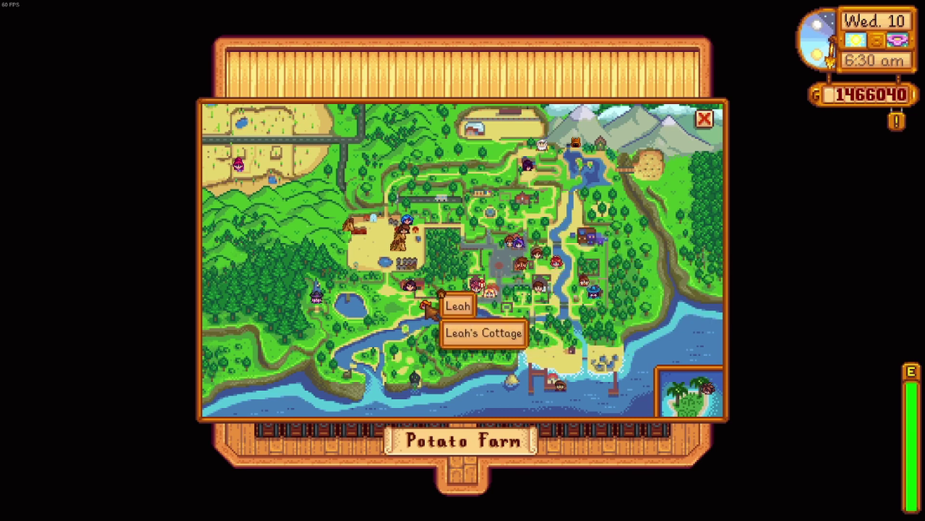
{"action": "left_click", "coordinate": [704, 120]}
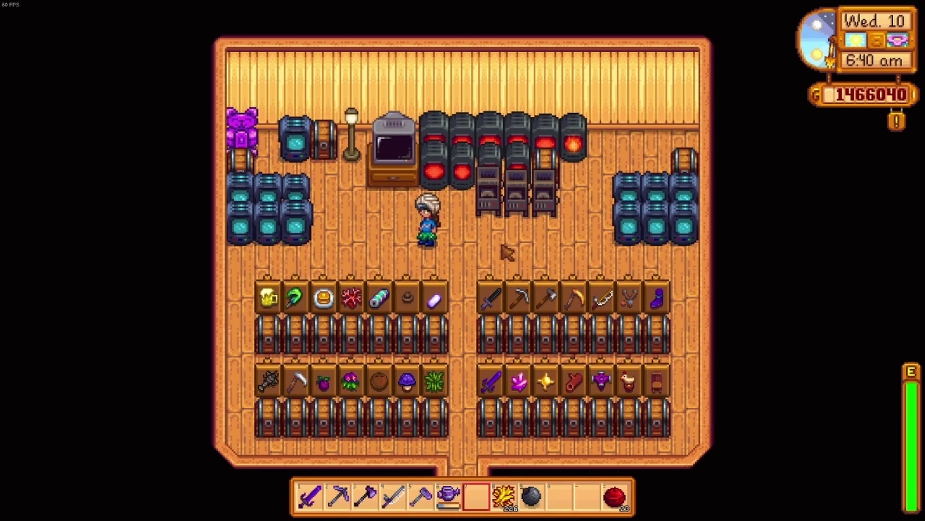
{"action": "key", "text": "d"}
{"action": "key", "text": "s"}
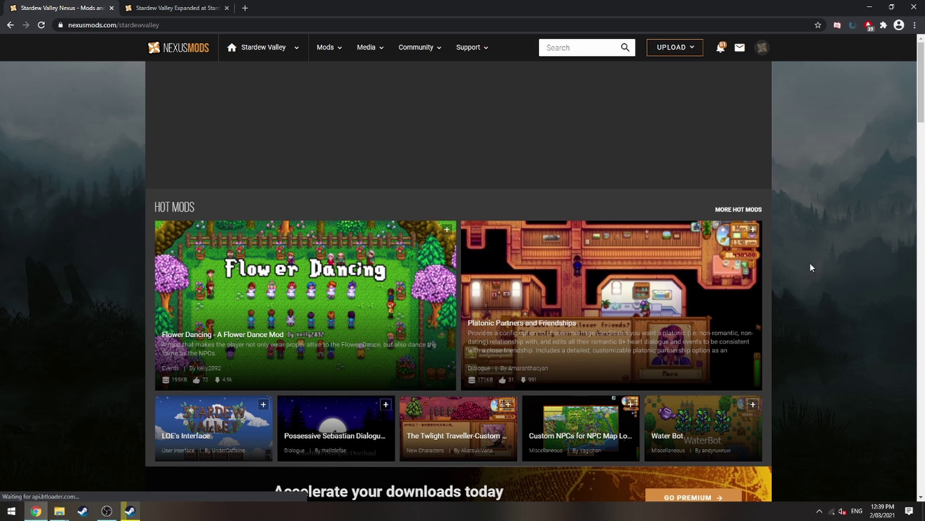
In Chrome, search the Stardew Valley mods on Nexus Mods for "yet another dog" and open the Yet another dog mod page.
{"action": "left_click", "coordinate": [576, 49]}
{"action": "type", "text": "yet anothe"}
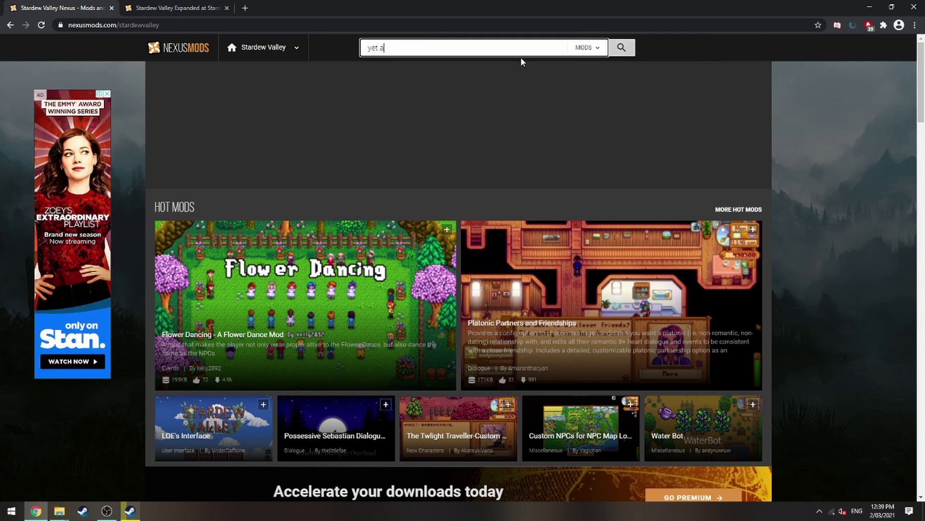
{"action": "type", "text": "r dog"}
{"action": "key", "text": "Return"}
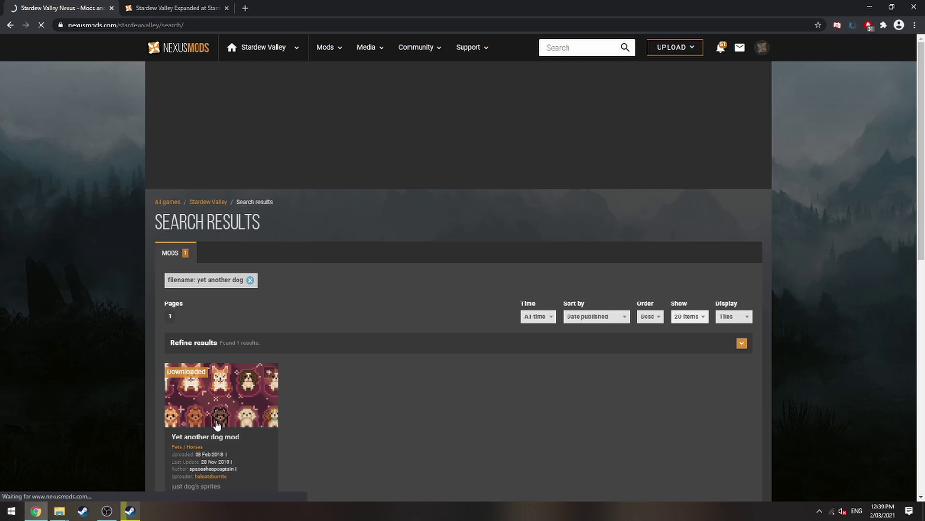
{"action": "left_click", "coordinate": [217, 424]}
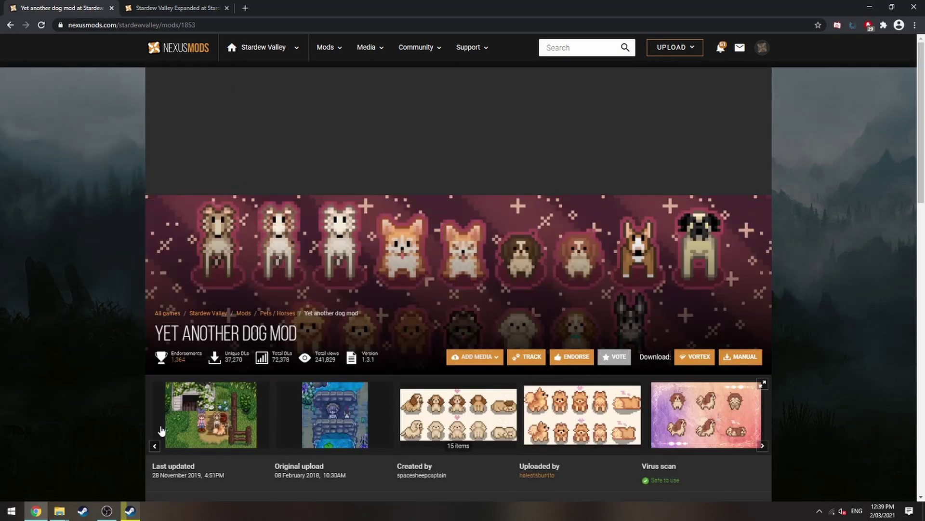
Browse the preview images of Yet another dog mod and start its manual download.
{"action": "left_click", "coordinate": [761, 337]}
{"action": "left_click", "coordinate": [761, 338]}
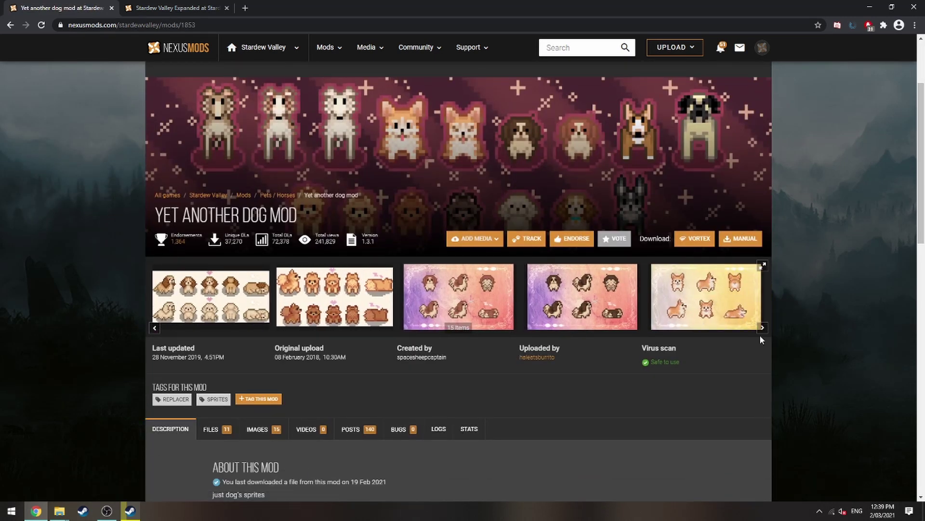
{"action": "left_click", "coordinate": [741, 238]}
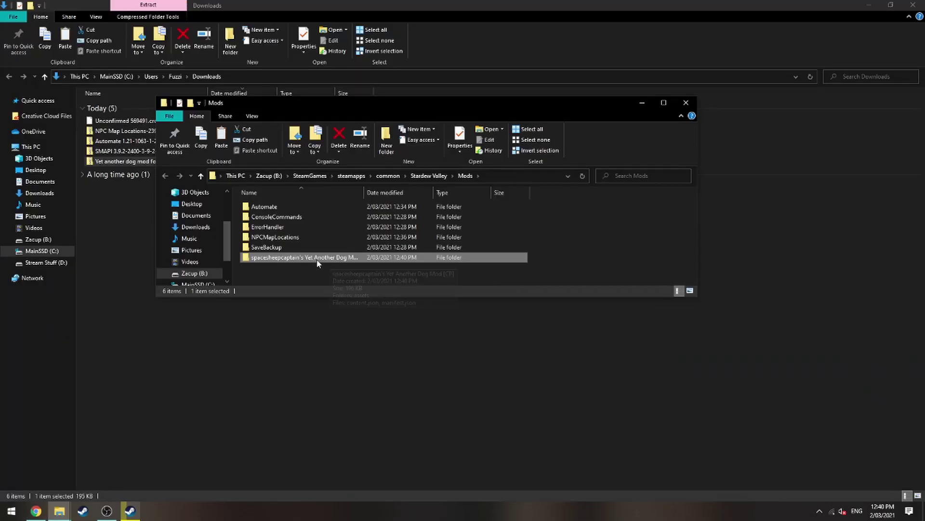
Open the assets folder inside the extracted Yet Another Dog Mod [CP] folder and maximize the window to view its files.
{"action": "double_click", "coordinate": [325, 260]}
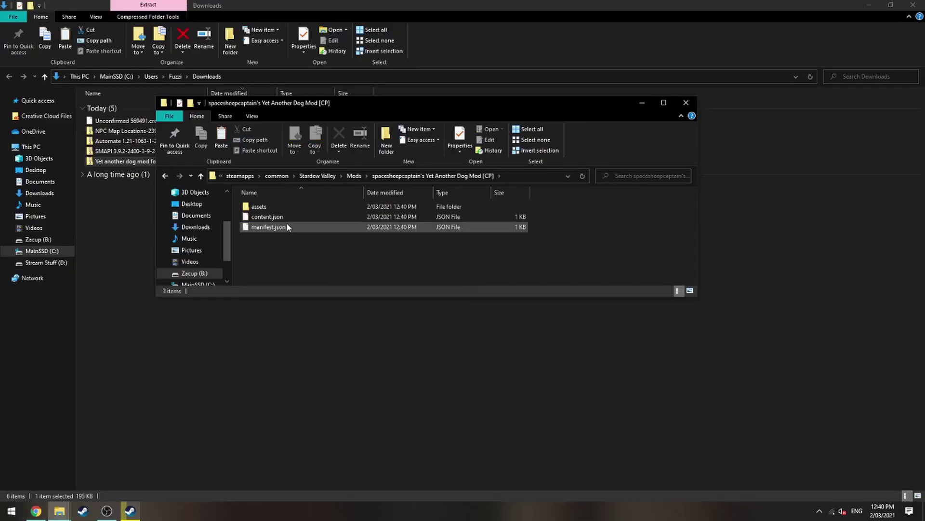
{"action": "double_click", "coordinate": [322, 206]}
{"action": "left_click", "coordinate": [664, 102]}
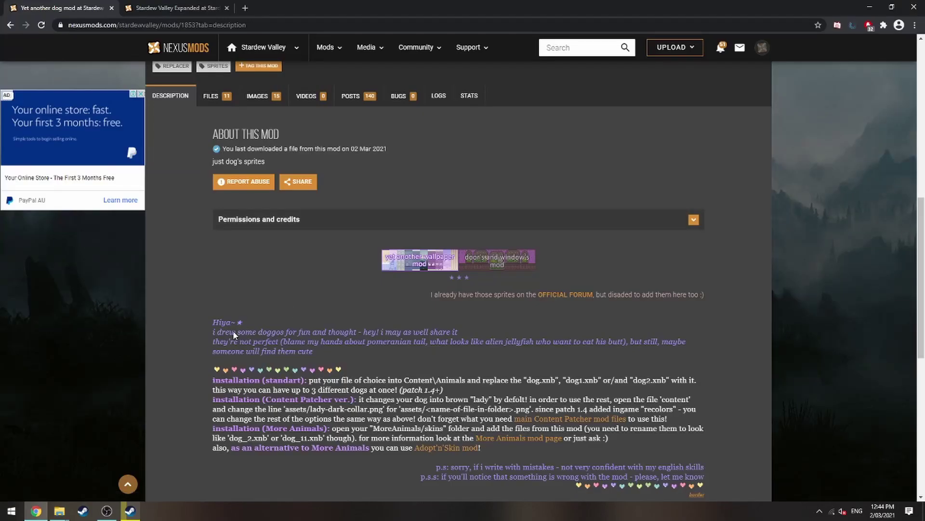
Highlight the "installation (Content Patcher ver.)" note in the dog mod's description and open the linked Content Patcher page in a new tab.
{"action": "scroll", "coordinate": [212, 308], "scroll_direction": "down", "scroll_amount": 3}
{"action": "left_click_drag", "start_coordinate": [209, 304], "coordinate": [354, 303]}
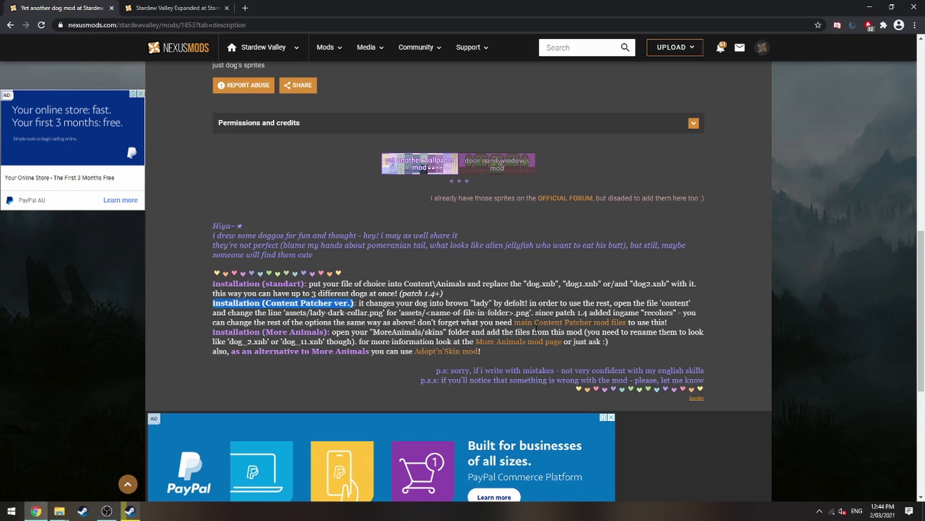
{"action": "middle_click", "coordinate": [562, 326]}
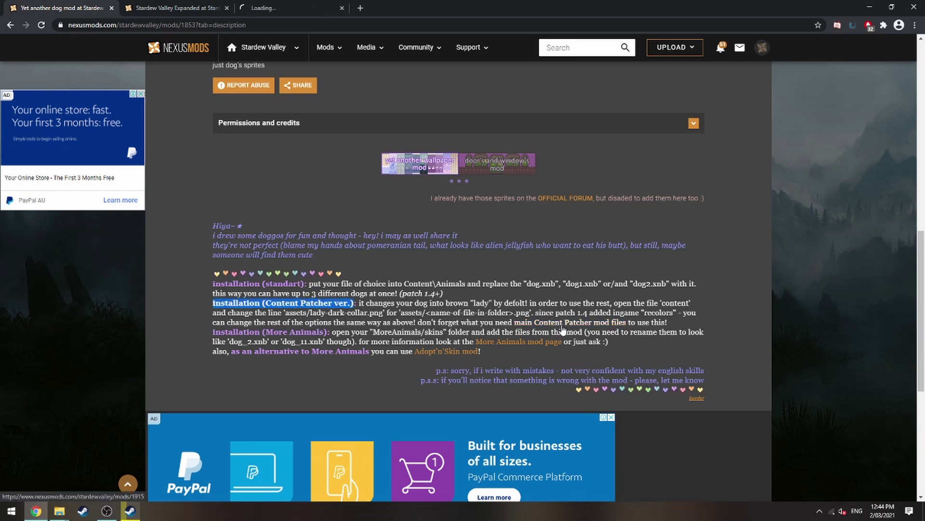
{"action": "left_click", "coordinate": [301, 5]}
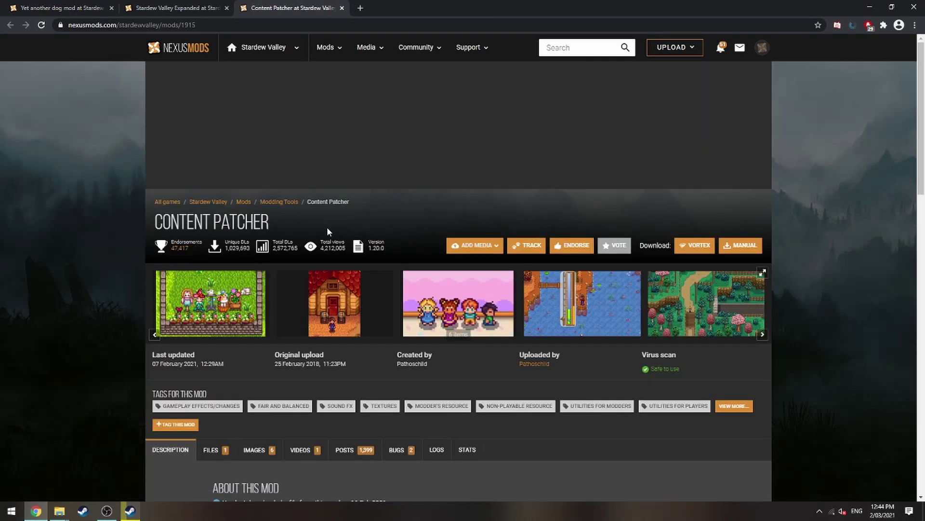
Open the Content Patcher file list and start the manual download of Content Patcher 1.20.
{"action": "scroll", "coordinate": [391, 386], "scroll_direction": "down", "scroll_amount": 4}
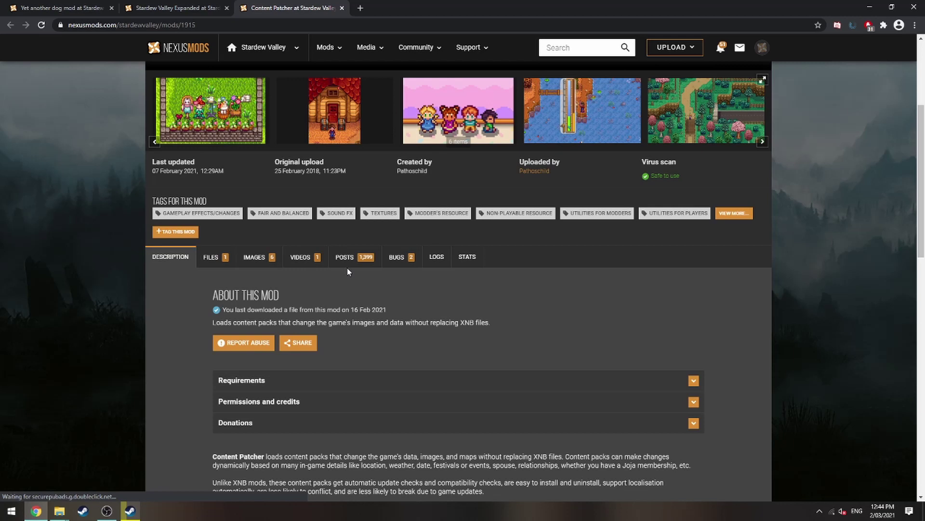
{"action": "left_click", "coordinate": [221, 264]}
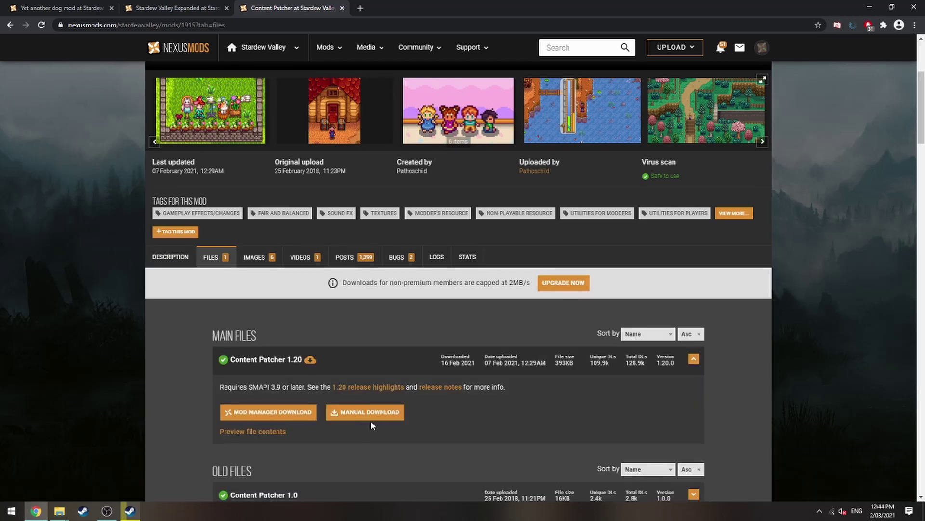
{"action": "left_click", "coordinate": [369, 413]}
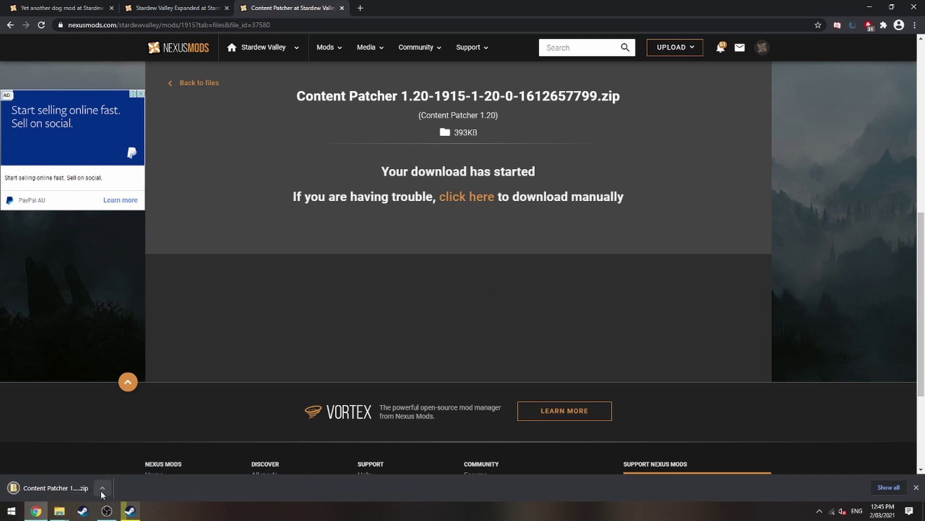
Show the downloaded Content Patcher 1.20 zip in the Downloads folder and start extracting it.
{"action": "left_click", "coordinate": [100, 488]}
{"action": "left_click", "coordinate": [148, 455]}
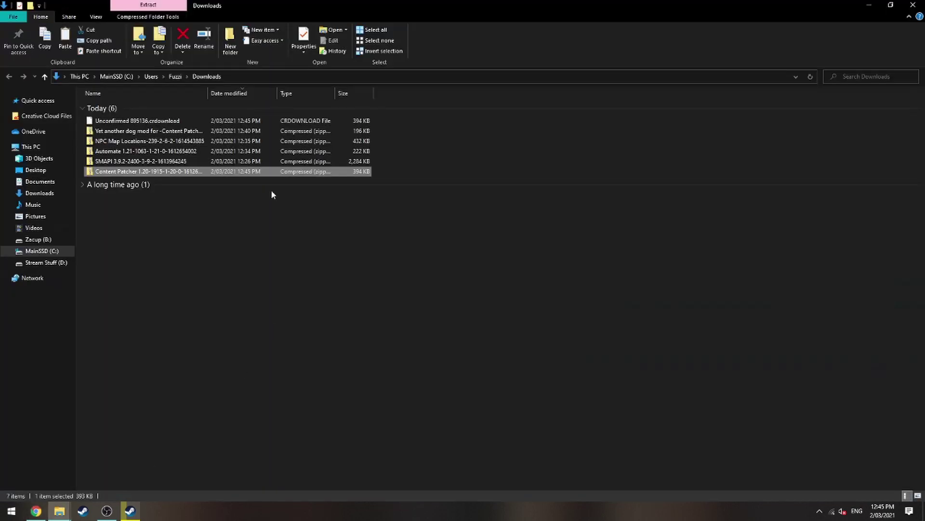
{"action": "right_click", "coordinate": [138, 174]}
{"action": "left_click", "coordinate": [186, 211]}
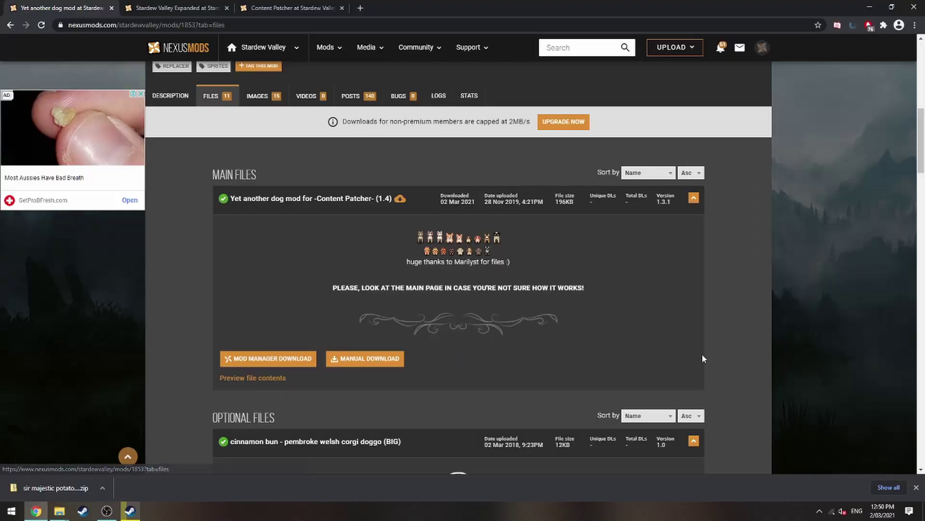
From the dog mod's optional files, download "sir majestic potatoe - pomeranian doggo (SMALL)" manually with the slow download option.
{"action": "scroll", "coordinate": [702, 354], "scroll_direction": "down", "scroll_amount": 4}
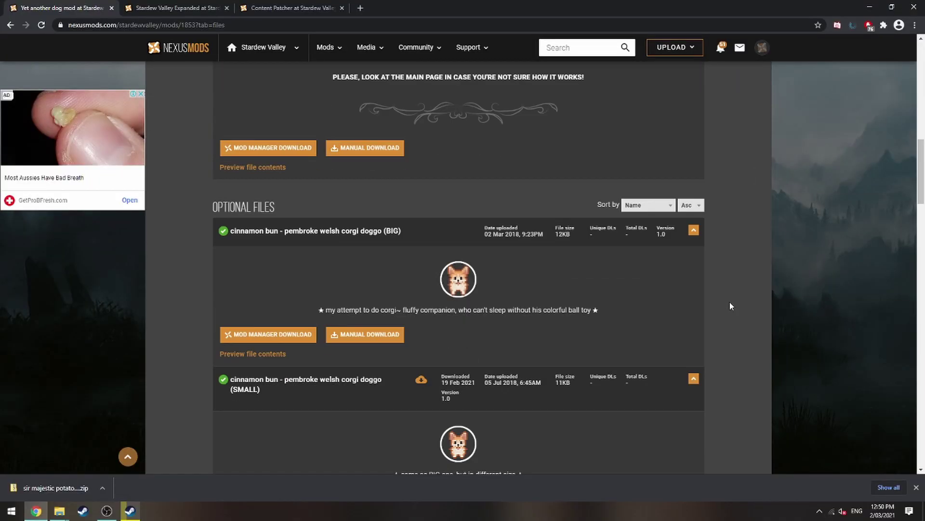
{"action": "scroll", "coordinate": [507, 231], "scroll_direction": "down", "scroll_amount": 2}
{"action": "scroll", "coordinate": [559, 323], "scroll_direction": "down", "scroll_amount": 8}
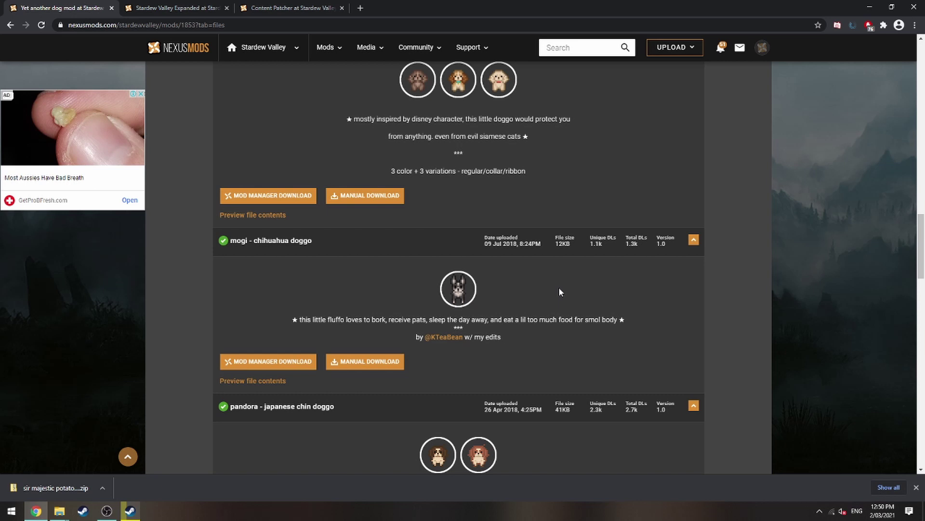
{"action": "scroll", "coordinate": [559, 290], "scroll_direction": "down", "scroll_amount": 11}
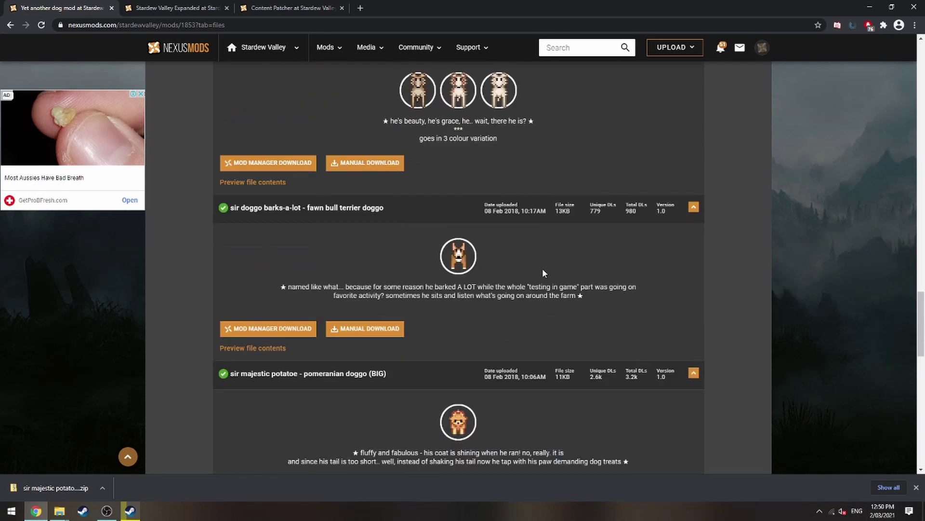
{"action": "scroll", "coordinate": [542, 273], "scroll_direction": "down", "scroll_amount": 4}
{"action": "scroll", "coordinate": [591, 273], "scroll_direction": "down", "scroll_amount": 5}
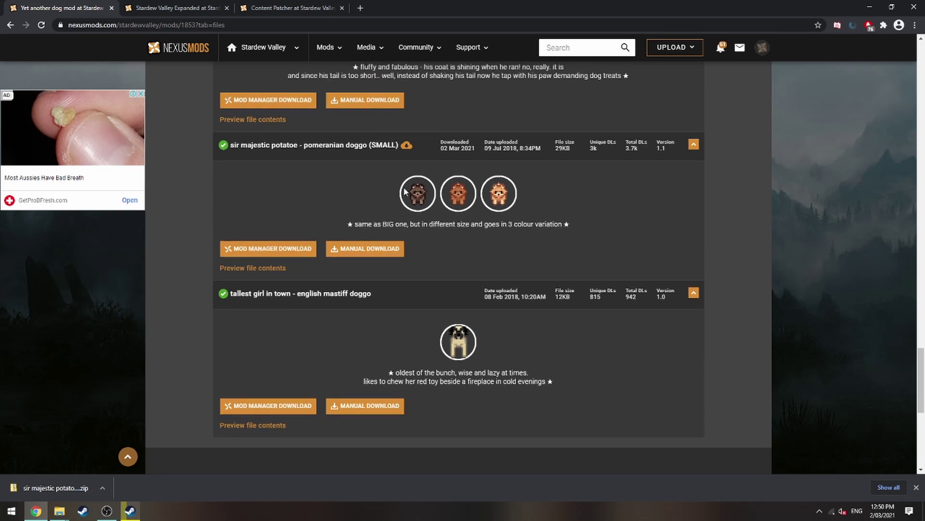
{"action": "left_click_drag", "start_coordinate": [370, 225], "coordinate": [347, 224]}
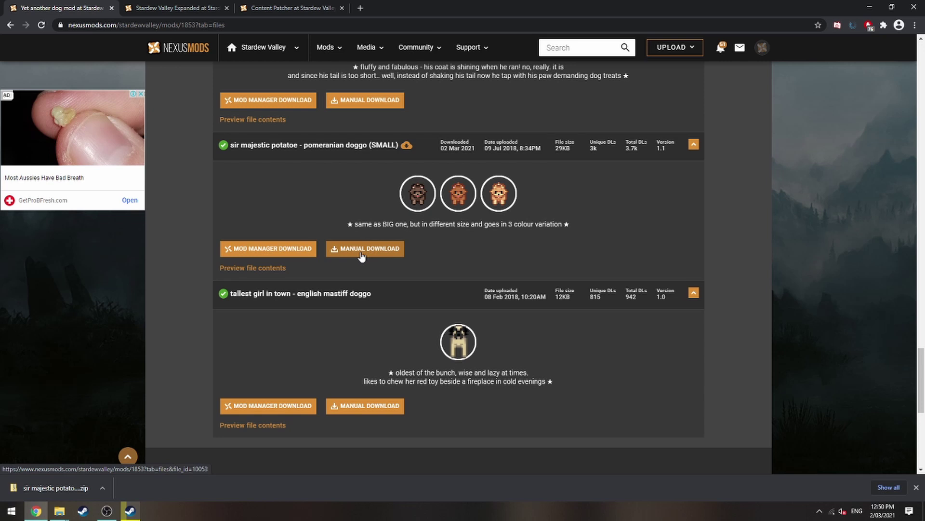
{"action": "scroll", "coordinate": [391, 298], "scroll_direction": "up", "scroll_amount": 2}
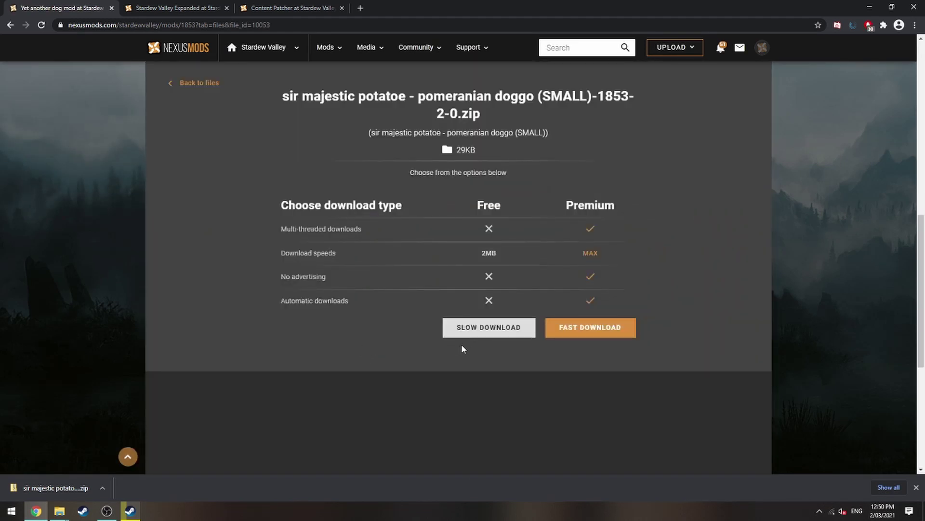
{"action": "left_click", "coordinate": [484, 328]}
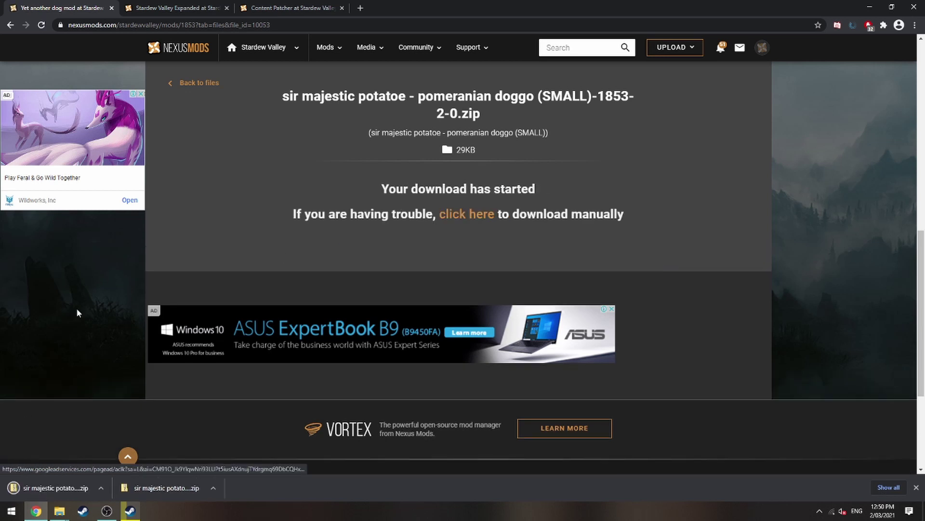
Locate the newly downloaded sir majestic potatoe zip in Downloads and extract it to B:\SteamGames\steamapps\common\Stardew Valley\Mods.
{"action": "left_click", "coordinate": [103, 488]}
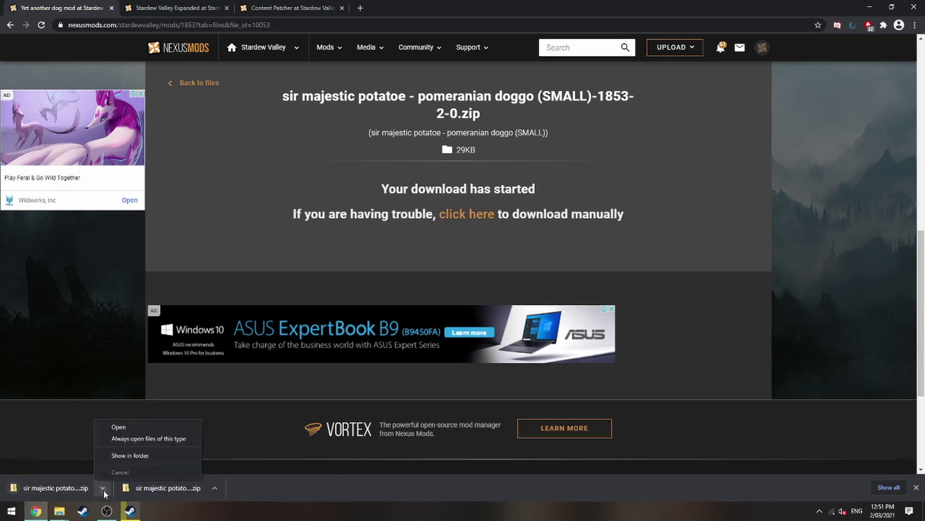
{"action": "left_click", "coordinate": [129, 460]}
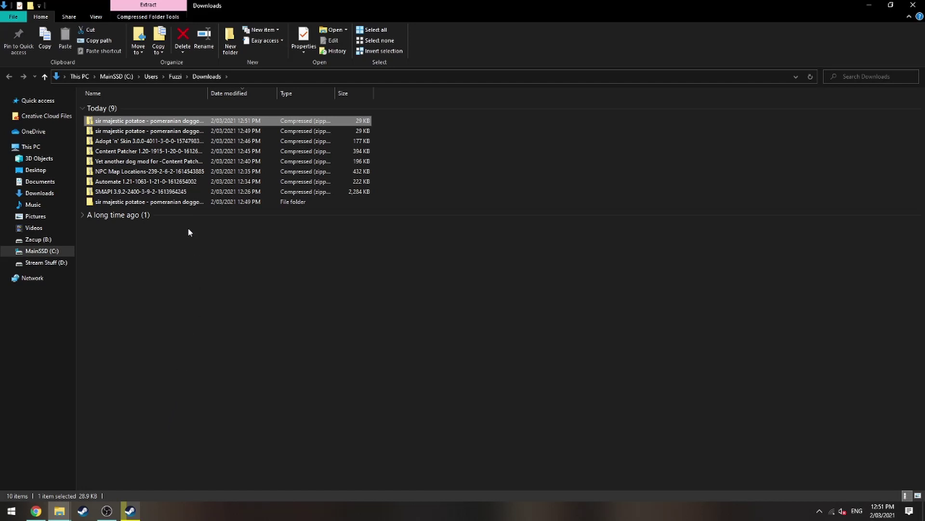
{"action": "right_click", "coordinate": [149, 124]}
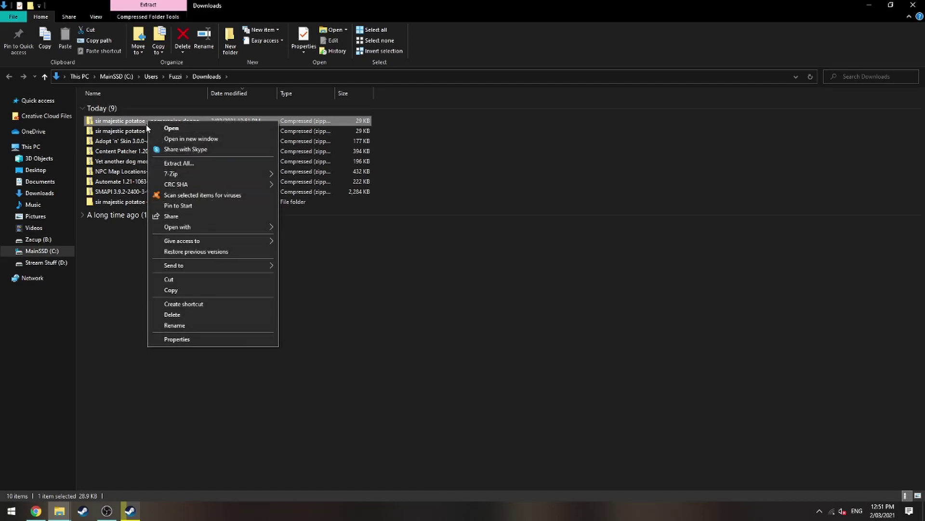
{"action": "left_click", "coordinate": [183, 163]}
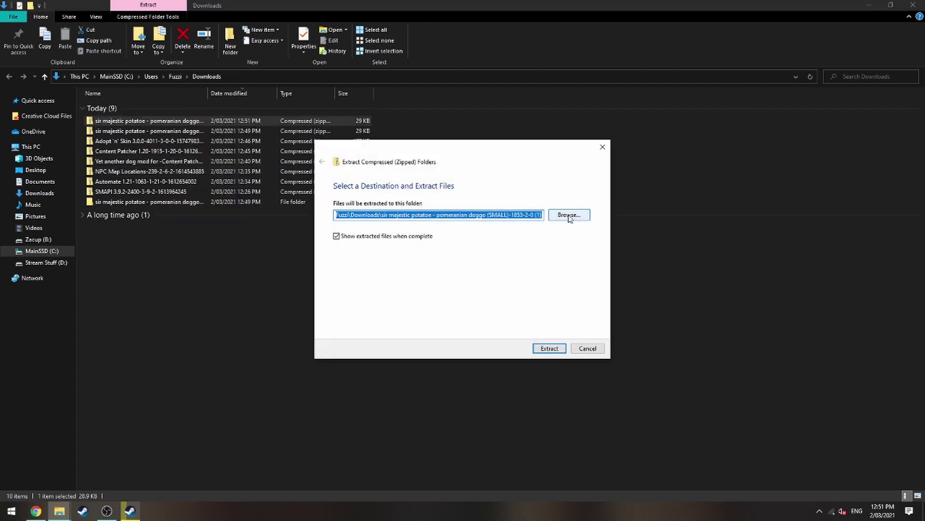
{"action": "left_click", "coordinate": [567, 216]}
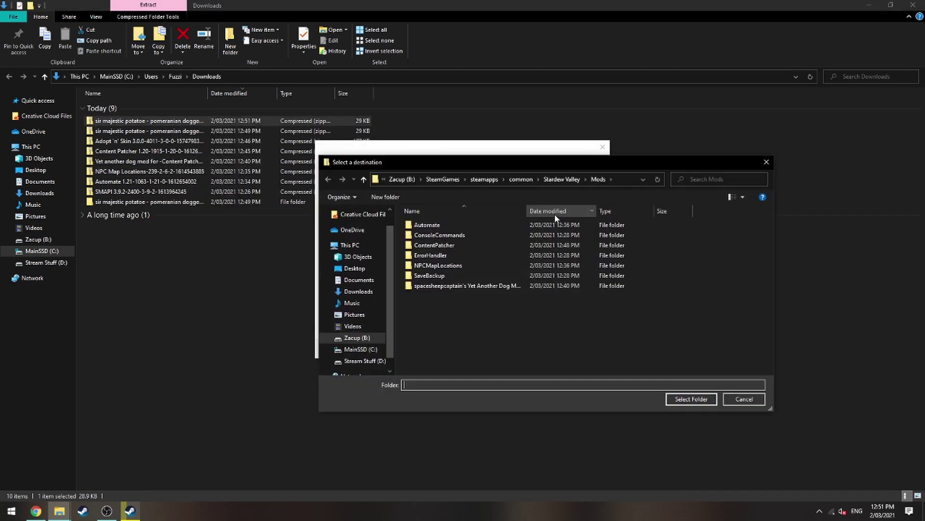
{"action": "left_click", "coordinate": [562, 179]}
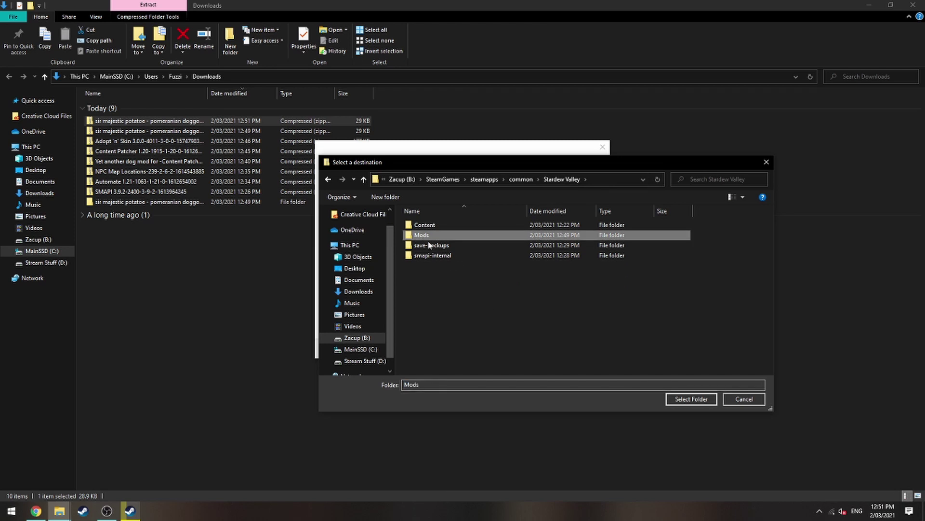
{"action": "left_click", "coordinate": [699, 398]}
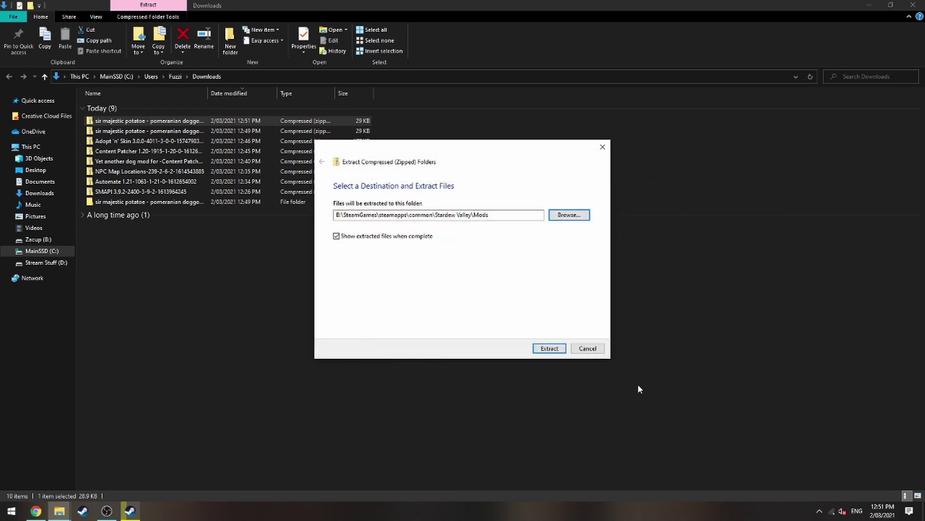
{"action": "left_click", "coordinate": [549, 348]}
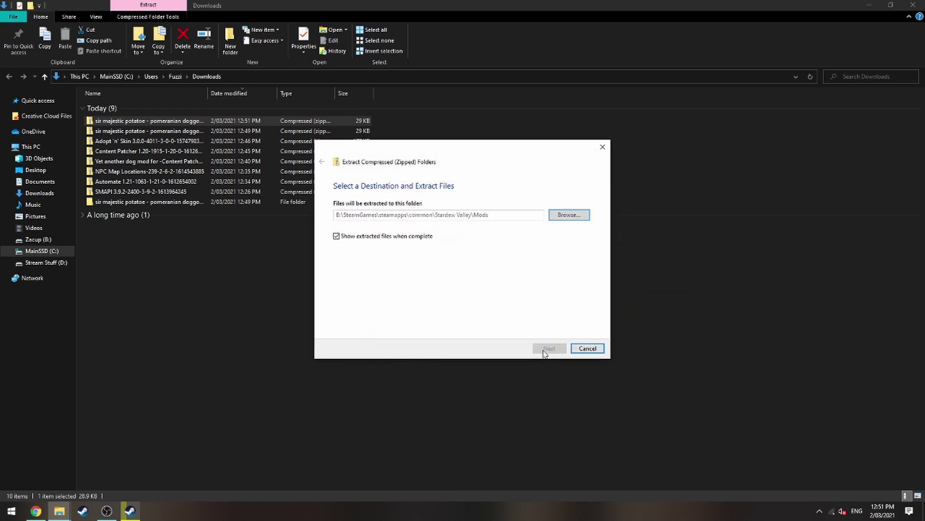
Switch back to Chrome and review the dog mod's optional files down to the small pomeranian entry.
{"action": "key", "text": "alt+Tab"}
{"action": "scroll", "coordinate": [247, 307], "scroll_direction": "down", "scroll_amount": 20}
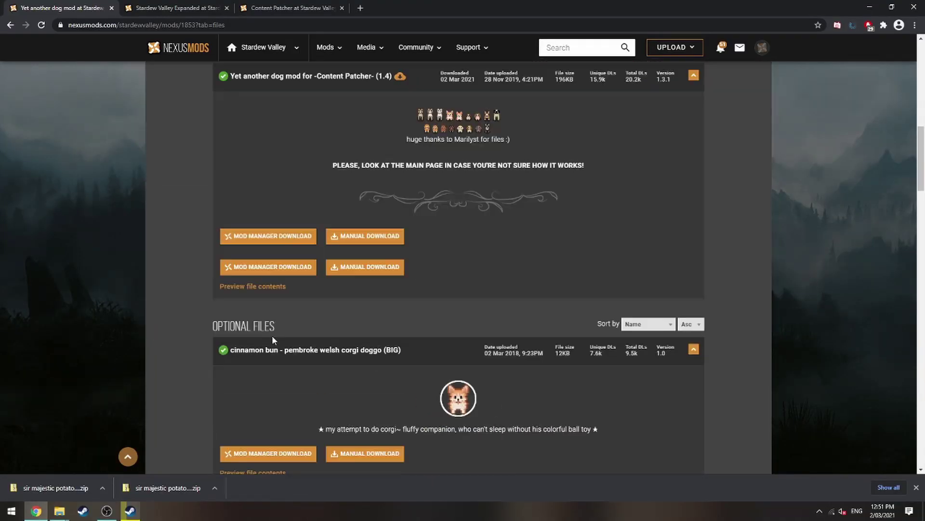
{"action": "scroll", "coordinate": [559, 311], "scroll_direction": "down", "scroll_amount": 6}
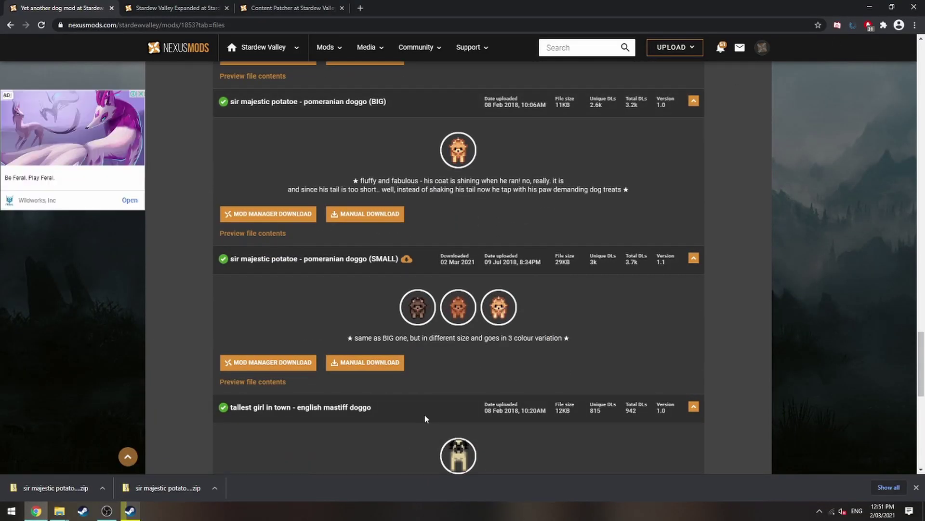
In File Explorer, open the small black folder inside Mods and view the sir_majestic_potatoe_small_black image enlarged, closing it when done.
{"action": "left_click", "coordinate": [60, 511]}
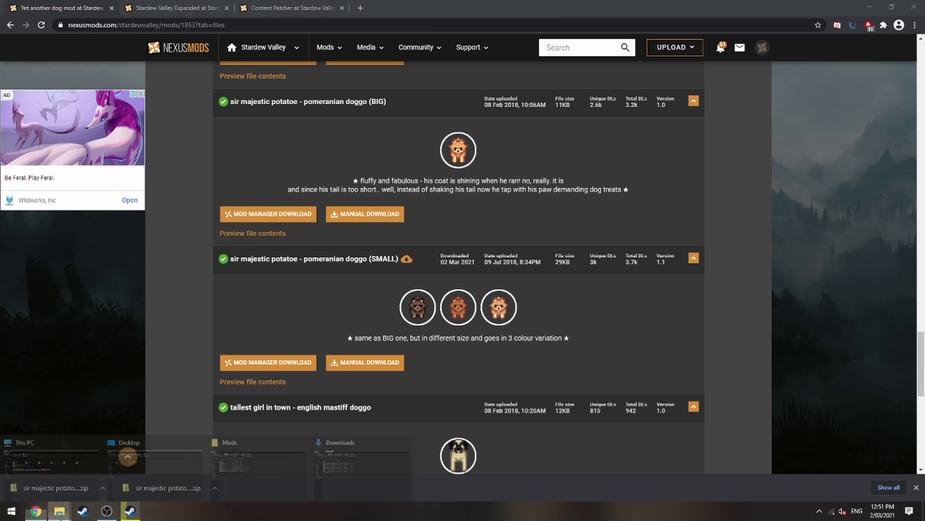
{"action": "left_click", "coordinate": [269, 469]}
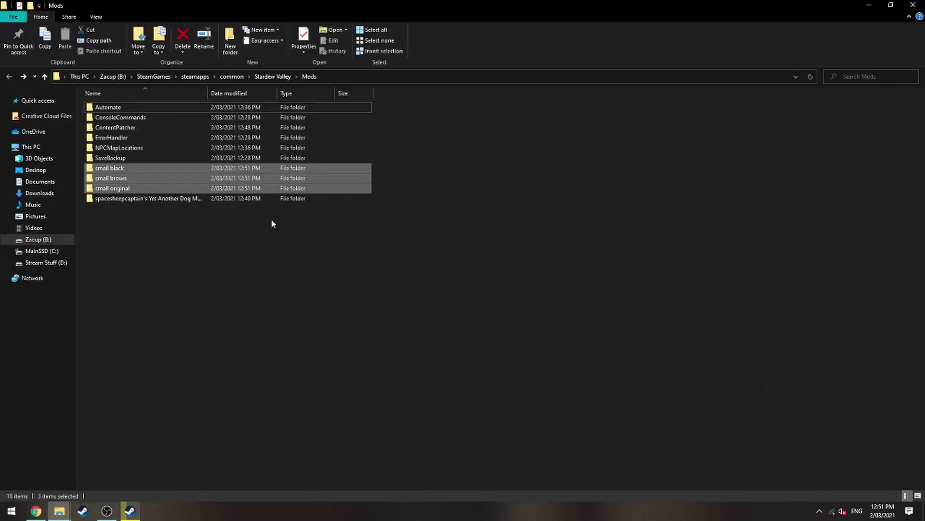
{"action": "left_click", "coordinate": [150, 168]}
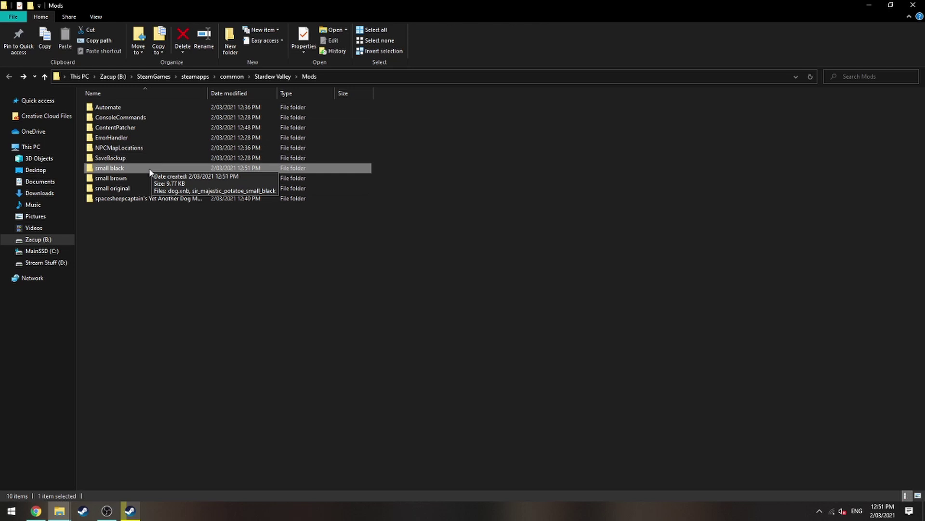
{"action": "double_click", "coordinate": [150, 168]}
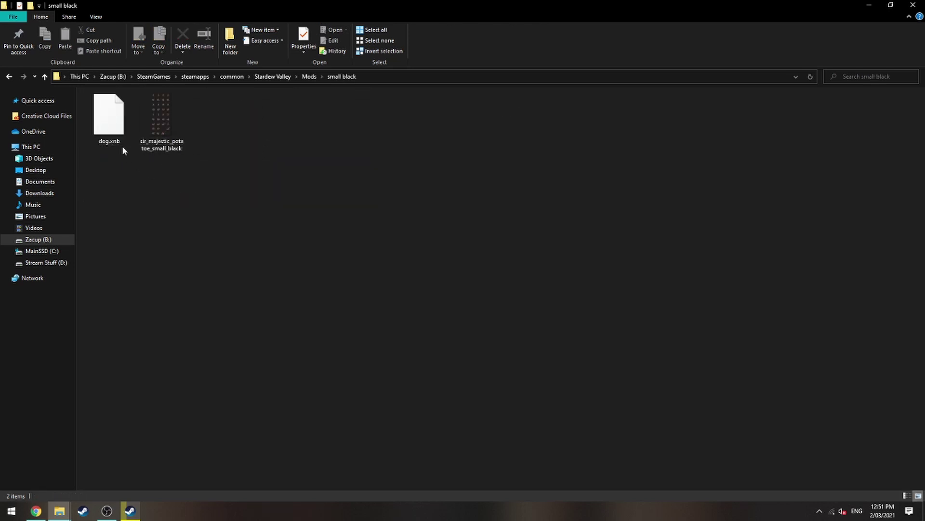
{"action": "double_click", "coordinate": [173, 121]}
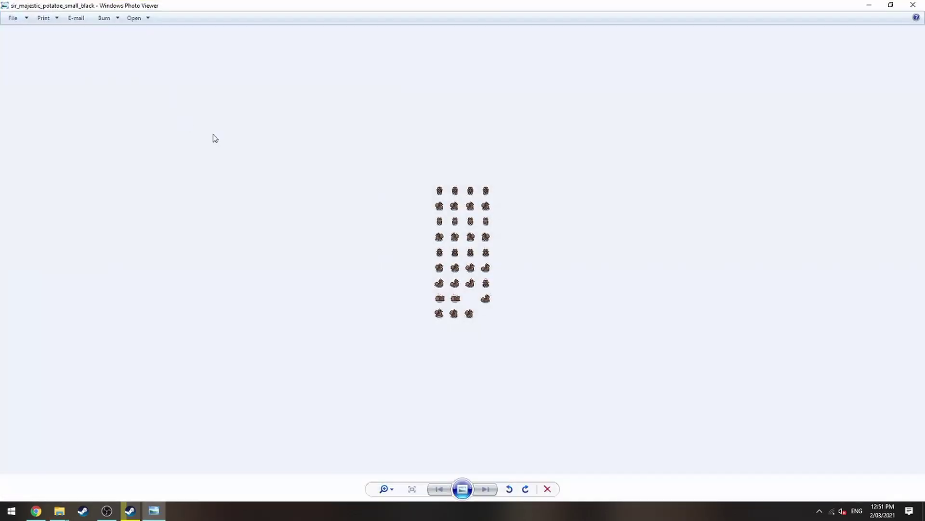
{"action": "scroll", "coordinate": [483, 316], "scroll_direction": "up", "scroll_amount": 5}
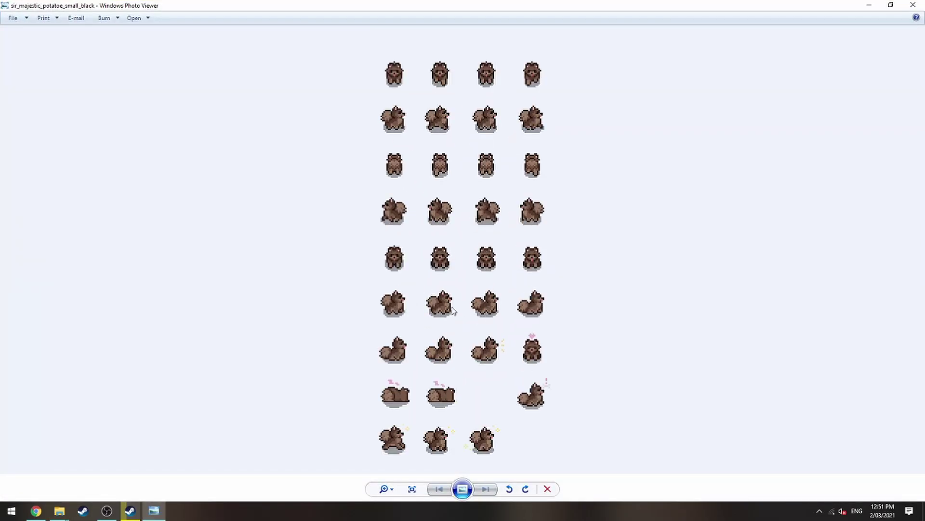
{"action": "key", "text": "alt+F4"}
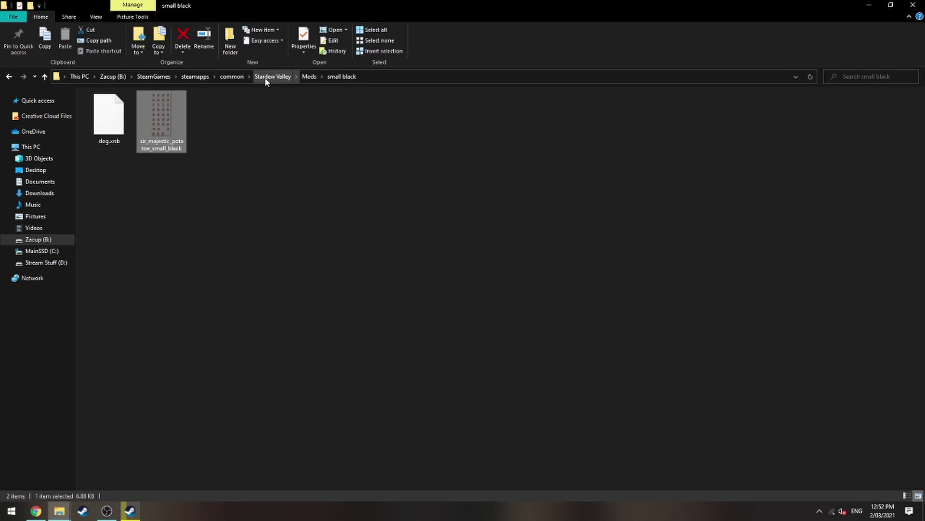
Go to the Stardew Valley game folder and open its Content\Animals subfolder.
{"action": "left_click", "coordinate": [241, 186]}
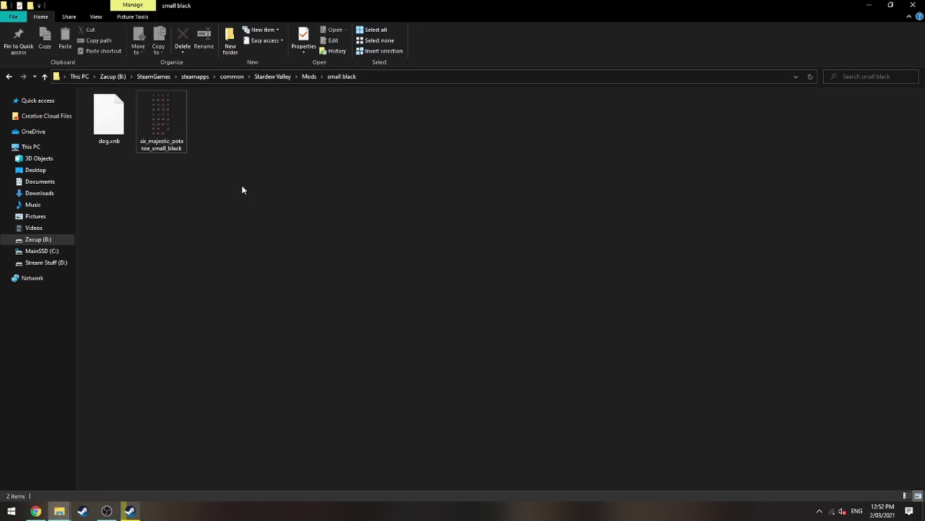
{"action": "left_click", "coordinate": [272, 77]}
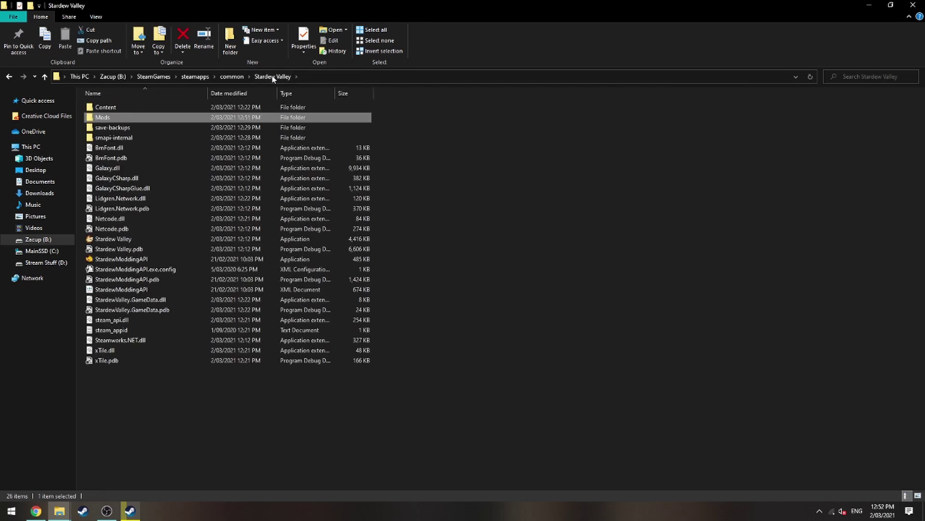
{"action": "double_click", "coordinate": [152, 107]}
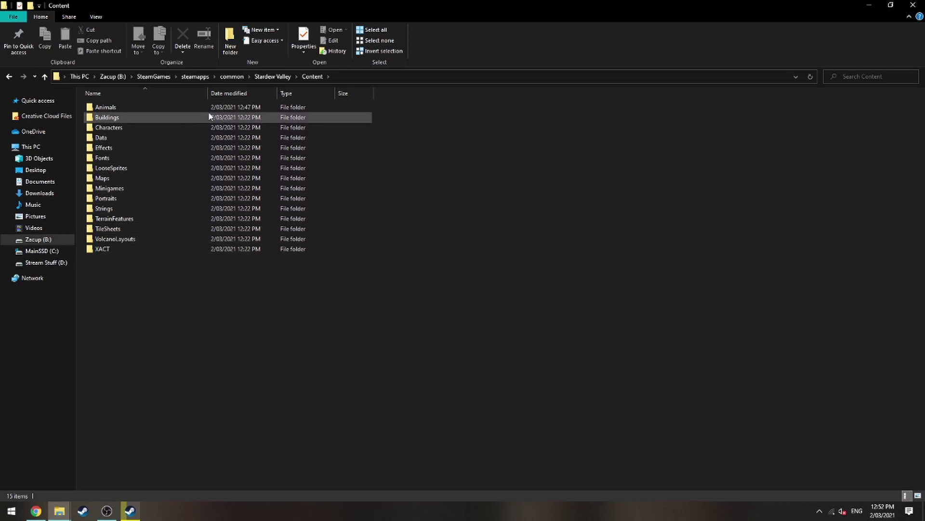
{"action": "double_click", "coordinate": [141, 107]}
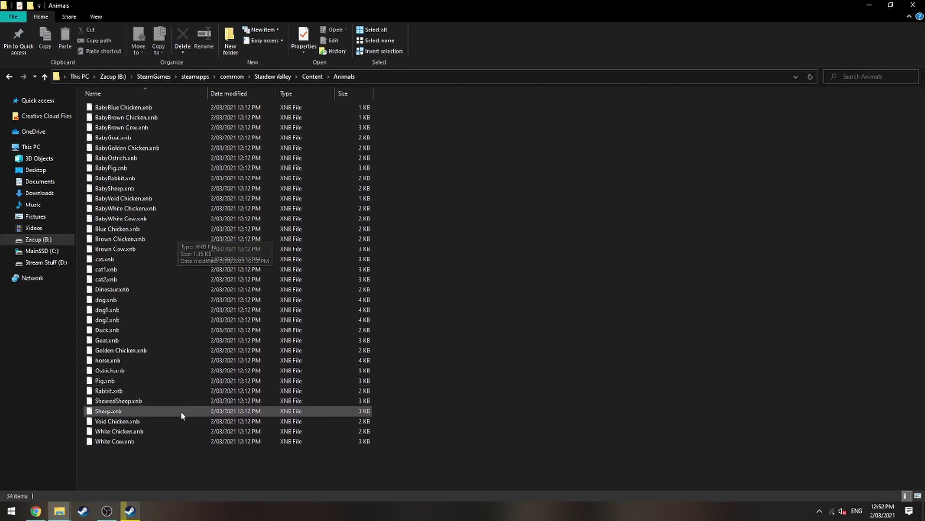
Create a folder named Dog Backup on the Desktop.
{"action": "left_click", "coordinate": [124, 299]}
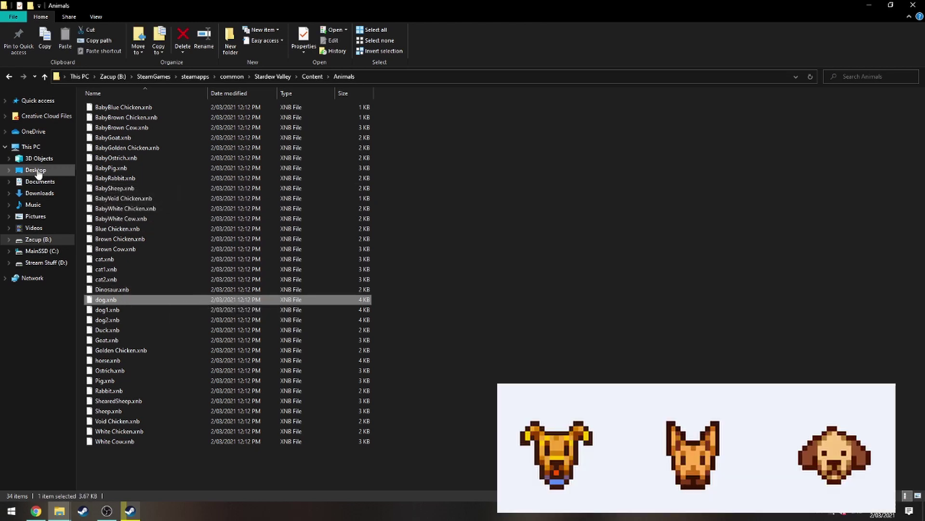
{"action": "right_click", "coordinate": [38, 174]}
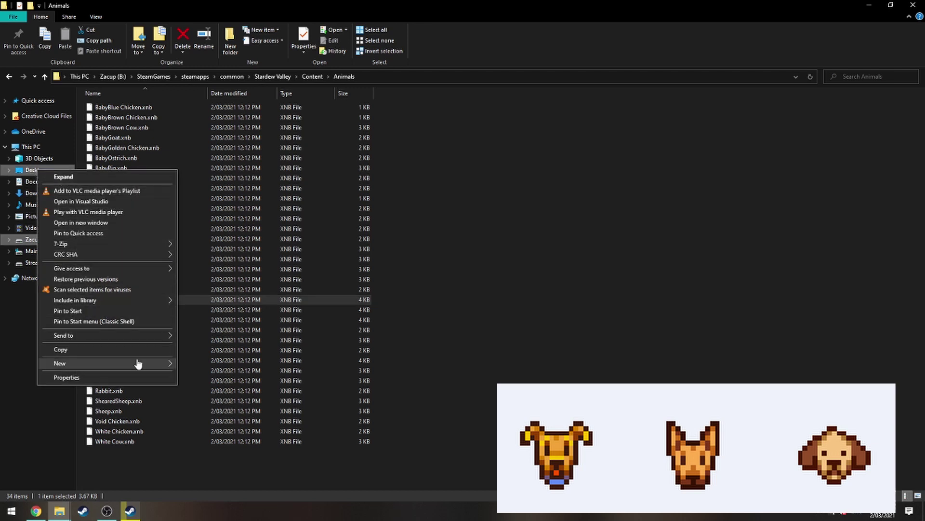
{"action": "mouse_move", "coordinate": [138, 367]}
{"action": "left_click", "coordinate": [236, 367]}
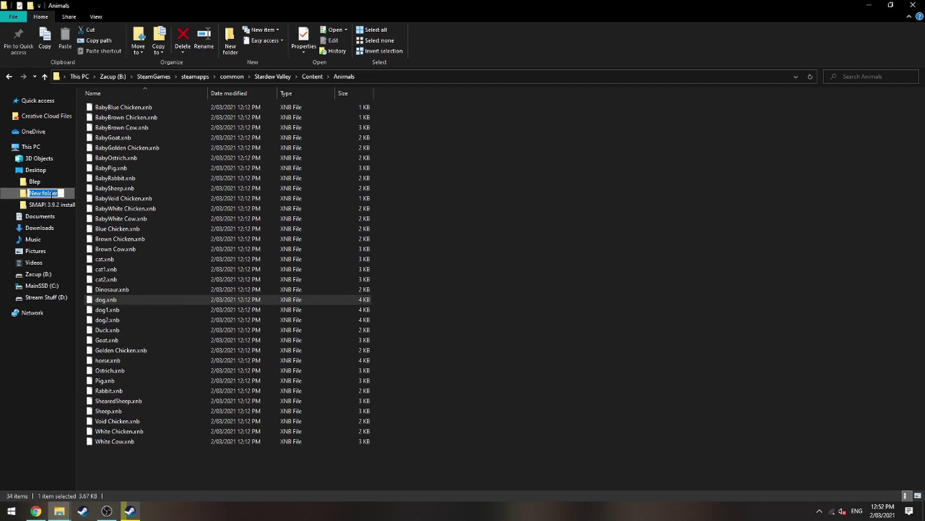
{"action": "type", "text": "Dog Backup"}
{"action": "key", "text": "Return"}
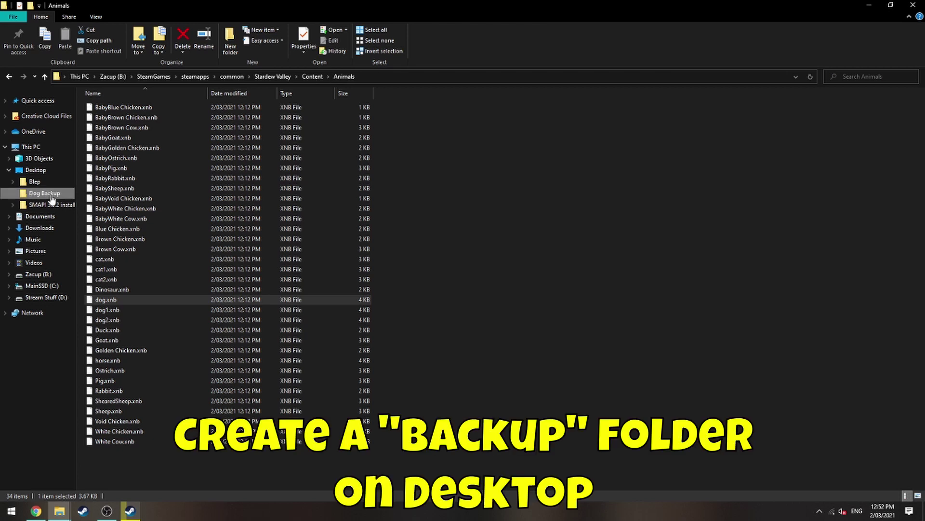
Open Dog Backup in a separate window and move the original dog.xnb from the Animals folder into it.
{"action": "right_click", "coordinate": [52, 199]}
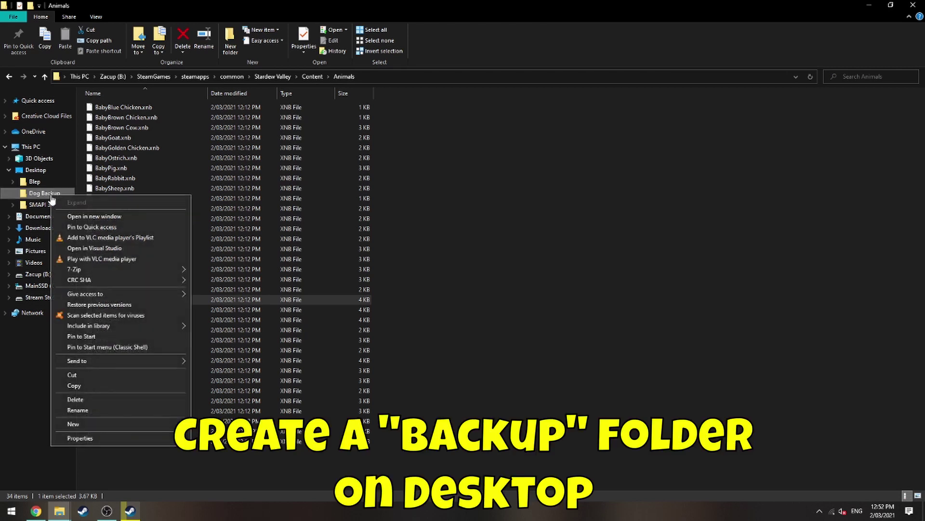
{"action": "left_click", "coordinate": [77, 215]}
{"action": "left_click_drag", "start_coordinate": [357, 6], "coordinate": [698, 100]}
{"action": "left_click", "coordinate": [118, 299]}
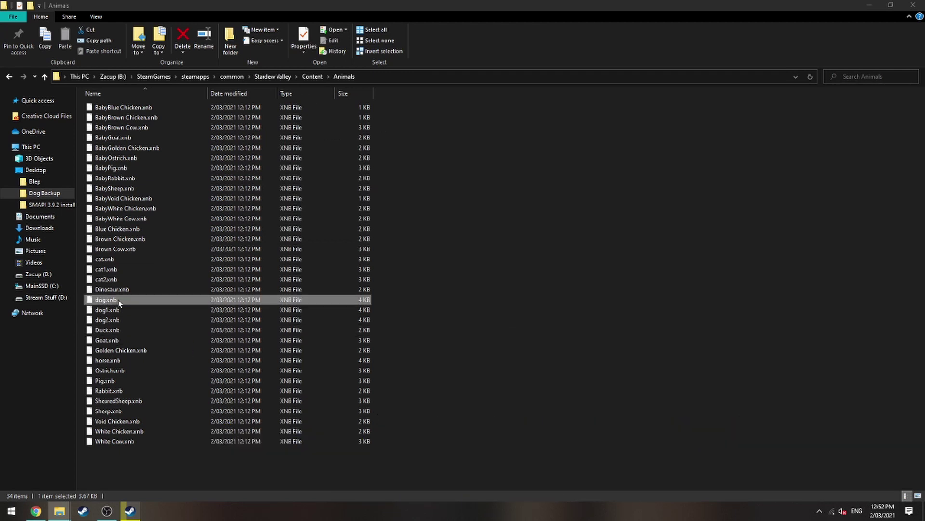
{"action": "right_click", "coordinate": [118, 299]}
{"action": "left_click", "coordinate": [148, 398]}
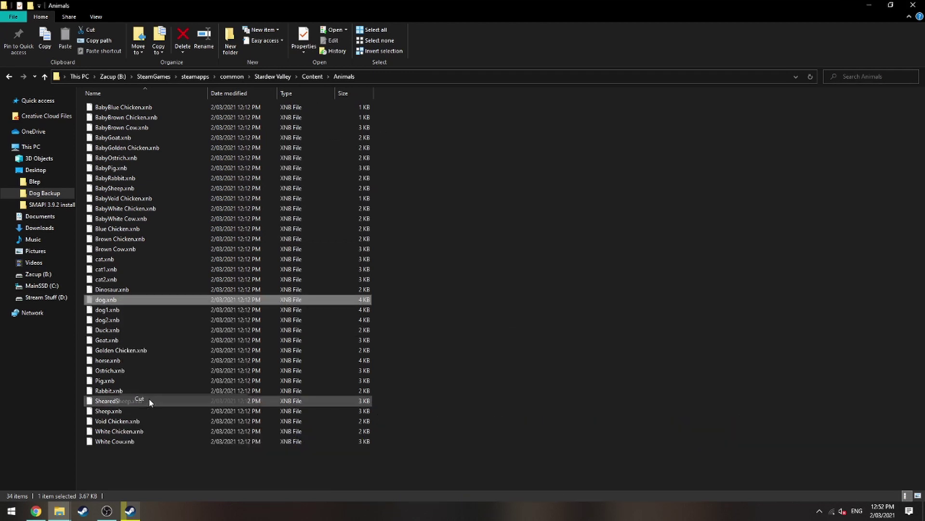
{"action": "mouse_move", "coordinate": [72, 513]}
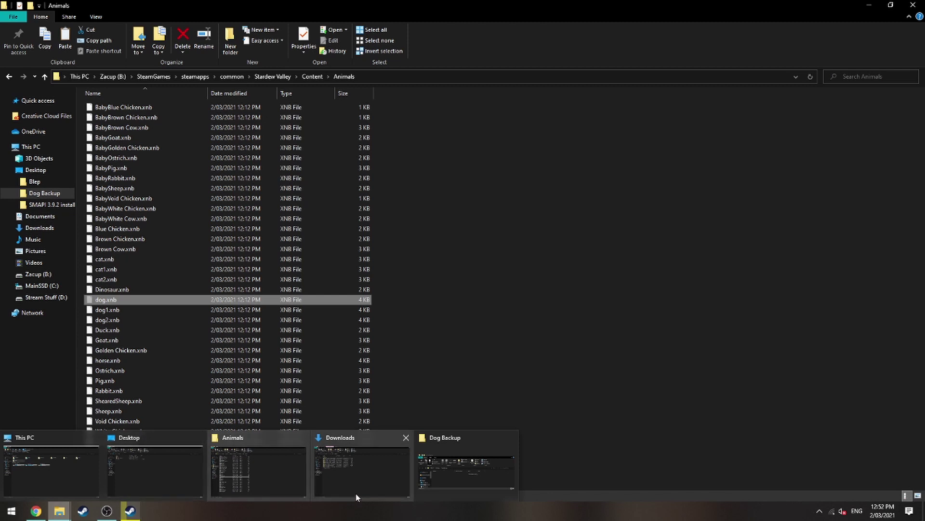
{"action": "left_click", "coordinate": [465, 471]}
{"action": "right_click", "coordinate": [626, 222]}
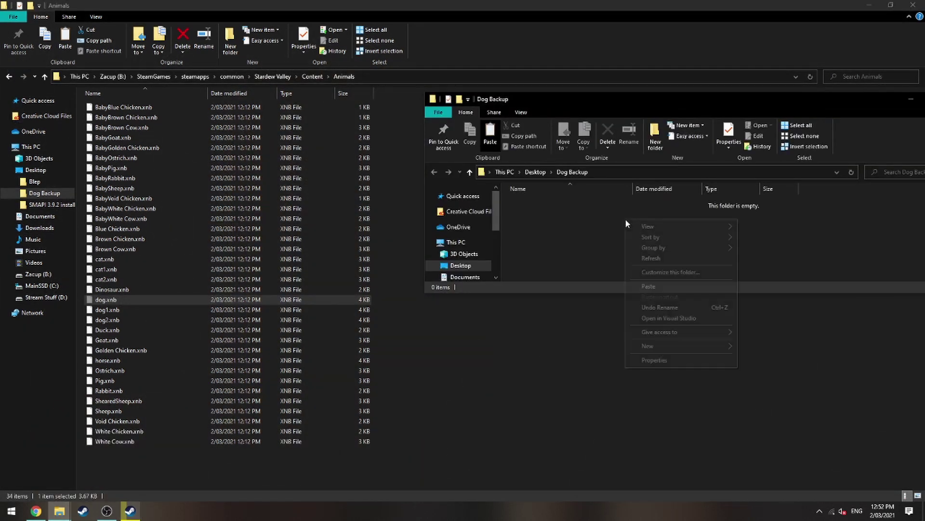
{"action": "left_click", "coordinate": [661, 287]}
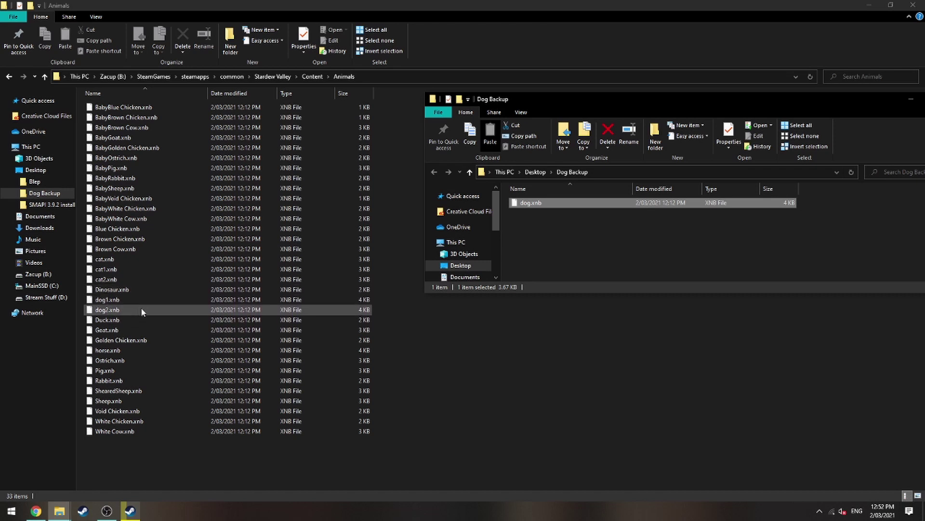
Copy the dog.xnb file from the small black folder inside Stardew Valley's Mods folder.
{"action": "left_click", "coordinate": [273, 77]}
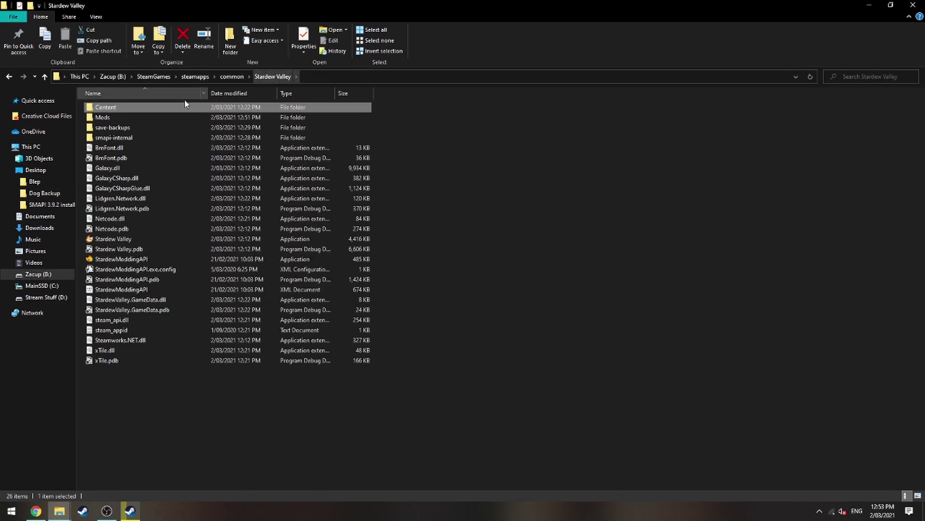
{"action": "double_click", "coordinate": [152, 117]}
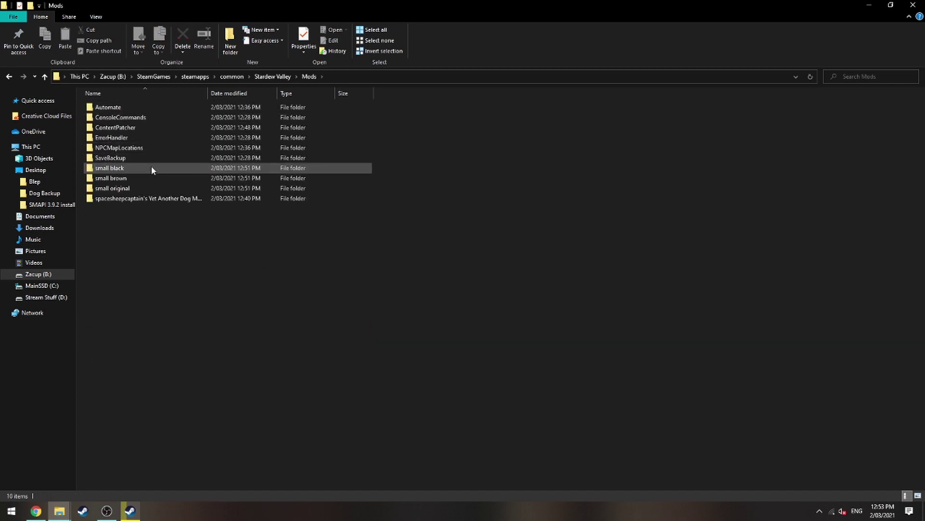
{"action": "double_click", "coordinate": [129, 166]}
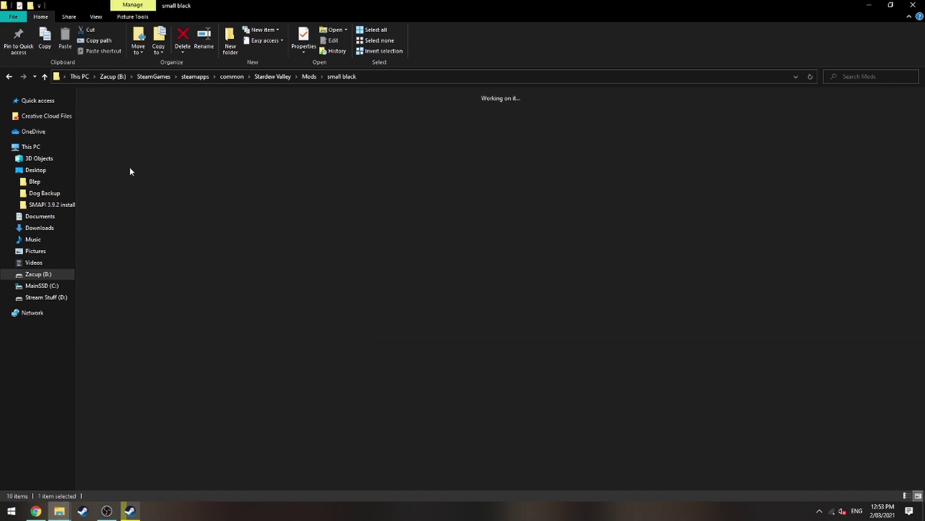
{"action": "right_click", "coordinate": [124, 121]}
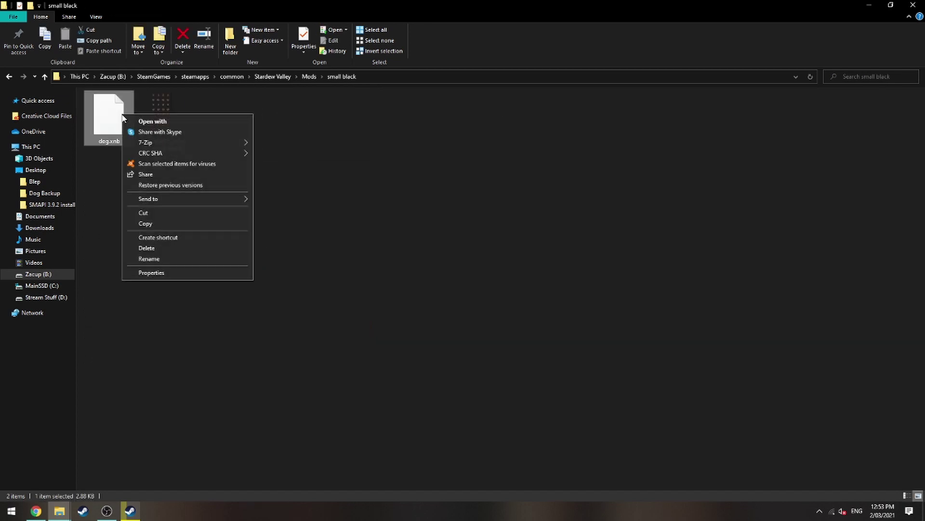
{"action": "left_click", "coordinate": [153, 224]}
Paste the copied dog.xnb into Stardew Valley's Content\Animals folder.
{"action": "left_click", "coordinate": [273, 76]}
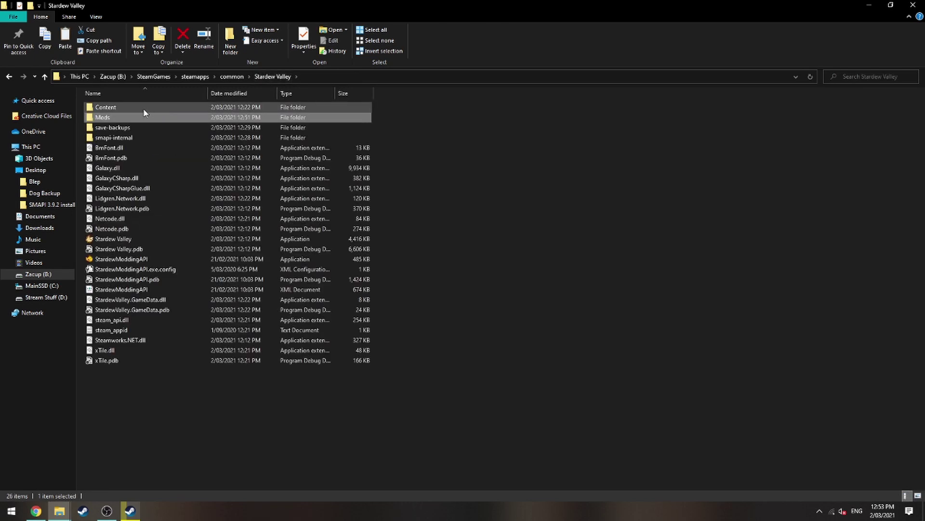
{"action": "double_click", "coordinate": [147, 110]}
{"action": "double_click", "coordinate": [155, 108]}
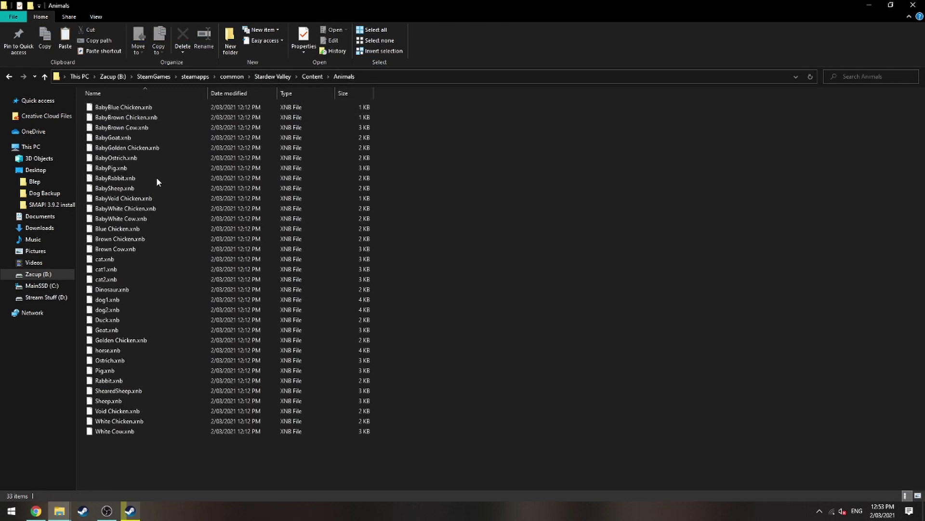
{"action": "right_click", "coordinate": [502, 274]}
{"action": "left_click", "coordinate": [538, 334]}
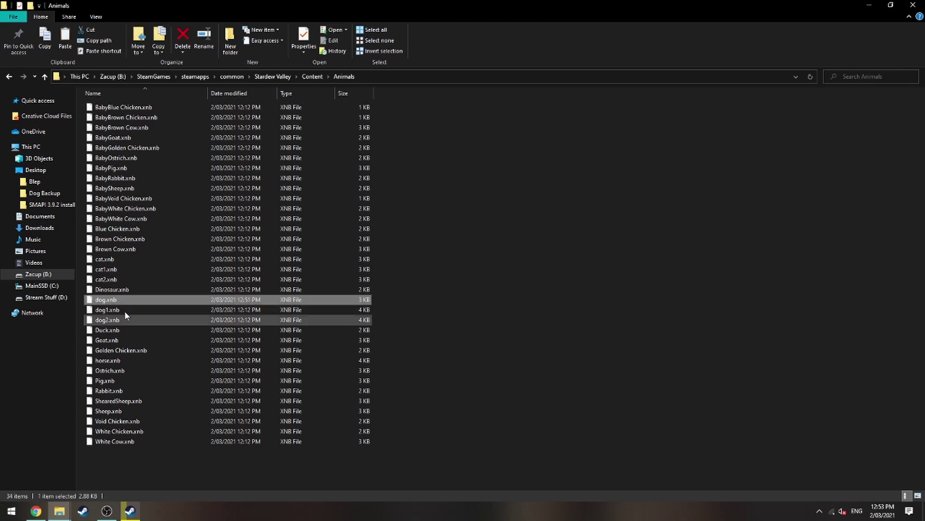
{"action": "left_click", "coordinate": [435, 300]}
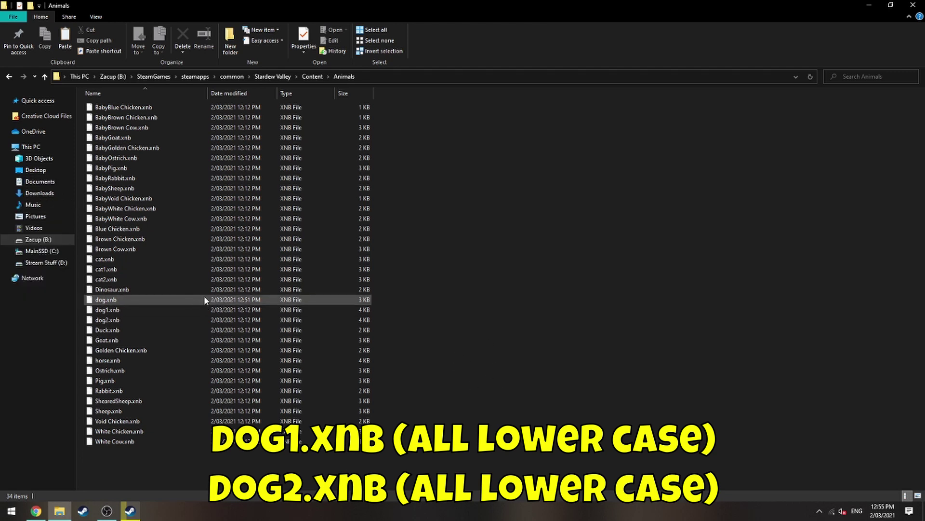
Move dog1.xnb and dog2.xnb from the Animals folder into the Dog Backup folder on the Desktop.
{"action": "left_click", "coordinate": [122, 311]}
{"action": "left_click", "coordinate": [128, 319], "text": "shift"}
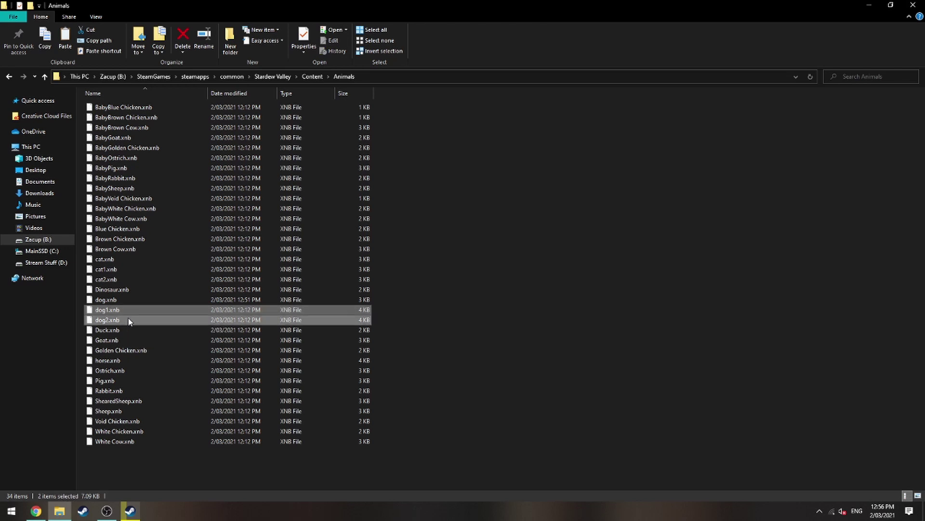
{"action": "right_click", "coordinate": [128, 319]}
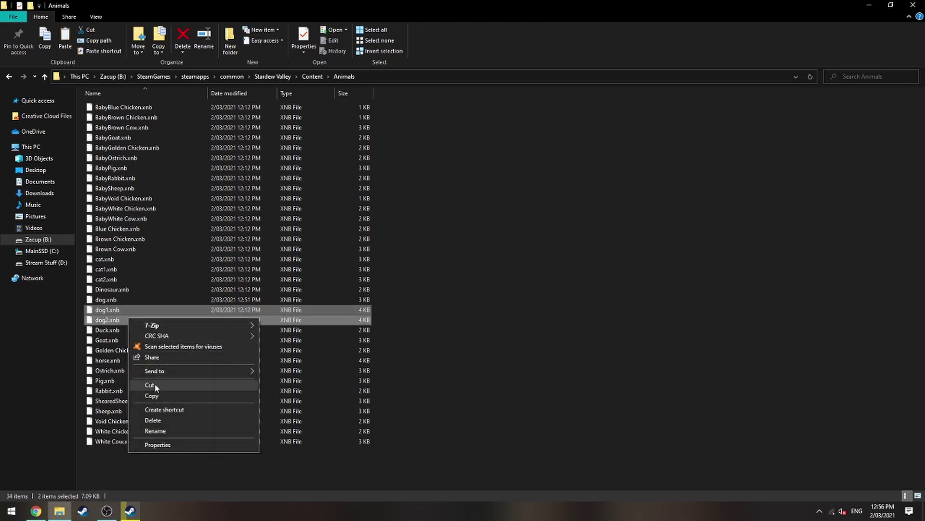
{"action": "left_click", "coordinate": [150, 384]}
{"action": "left_click", "coordinate": [35, 169]}
{"action": "double_click", "coordinate": [116, 117]}
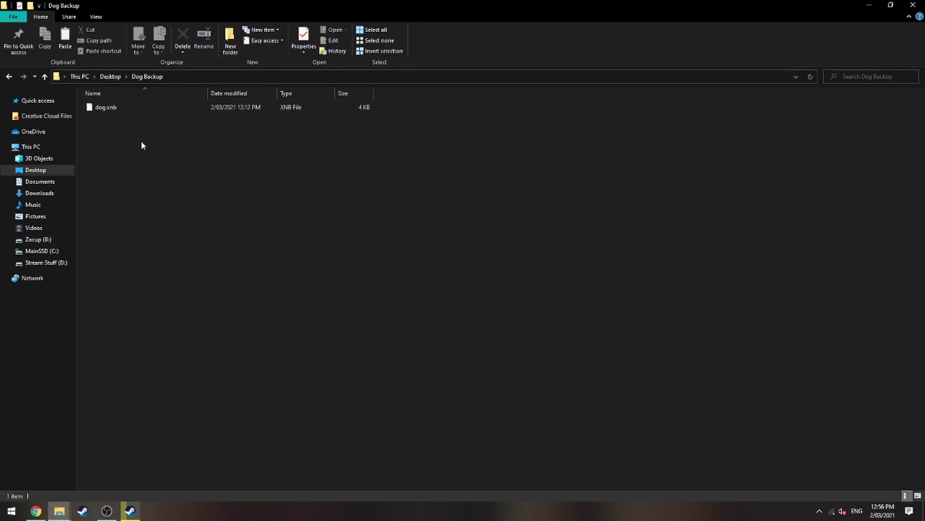
{"action": "right_click", "coordinate": [198, 229]}
{"action": "left_click", "coordinate": [224, 298]}
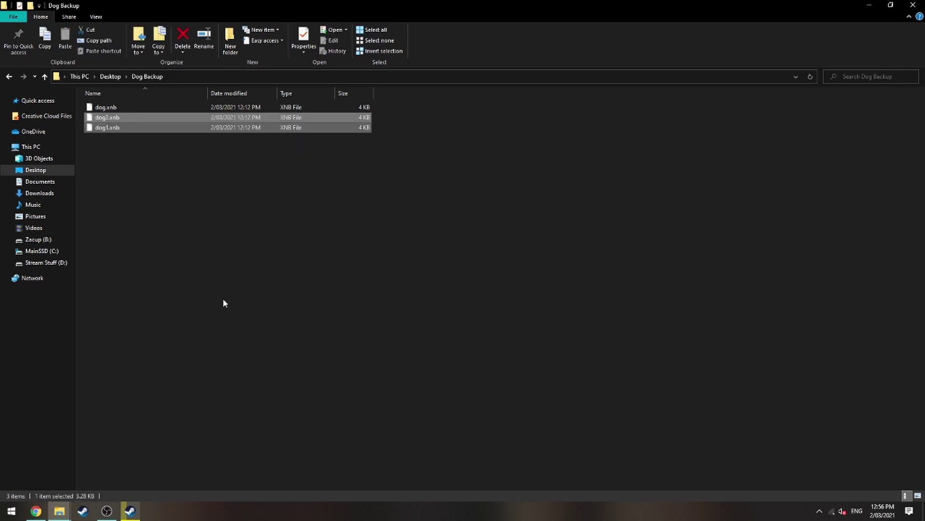
{"action": "left_click", "coordinate": [232, 205]}
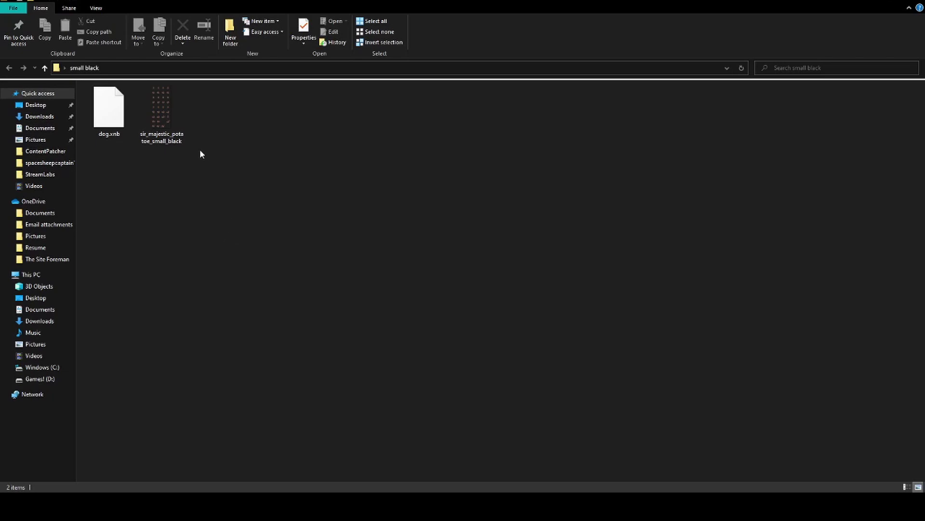
View the sir_majestic_potatoe_small_black image in the small black folder enlarged, closing it when done.
{"action": "mouse_move", "coordinate": [162, 142]}
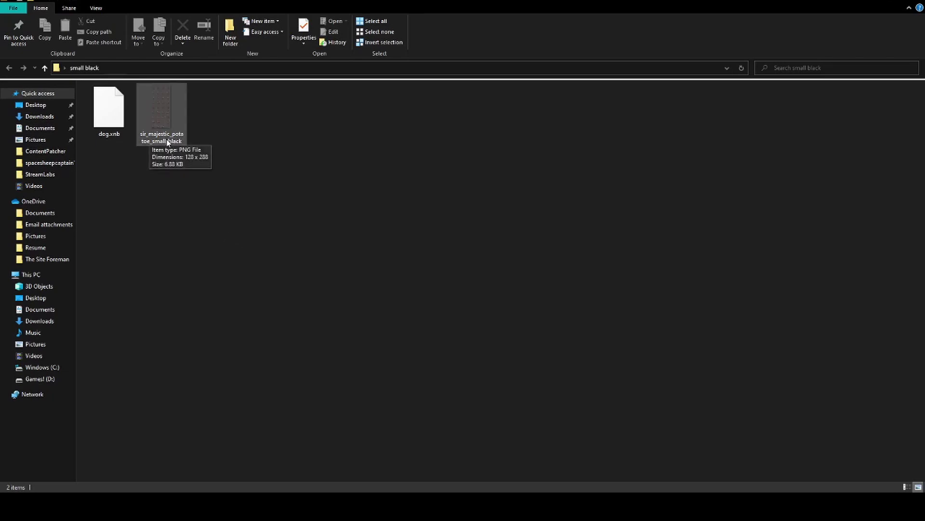
{"action": "left_click", "coordinate": [166, 117]}
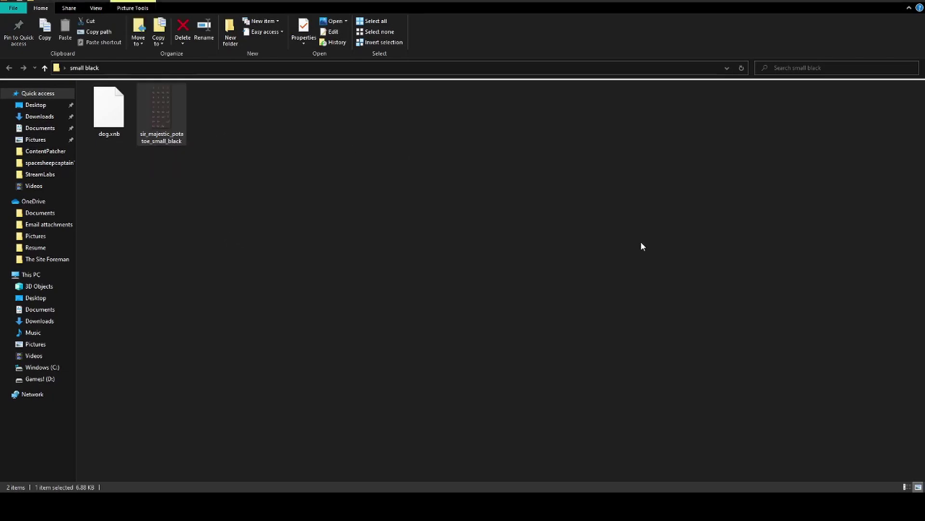
{"action": "double_click", "coordinate": [588, 132]}
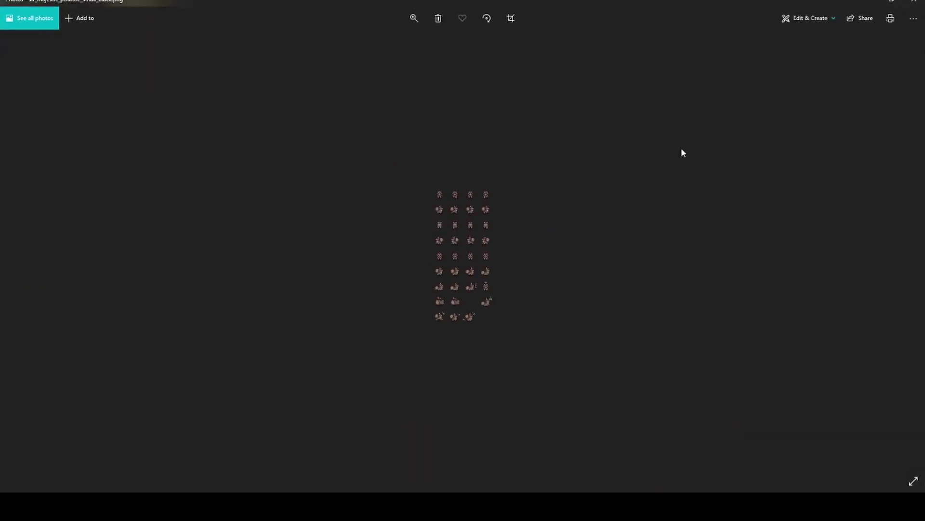
{"action": "scroll", "coordinate": [505, 300], "scroll_direction": "up", "scroll_amount": 4}
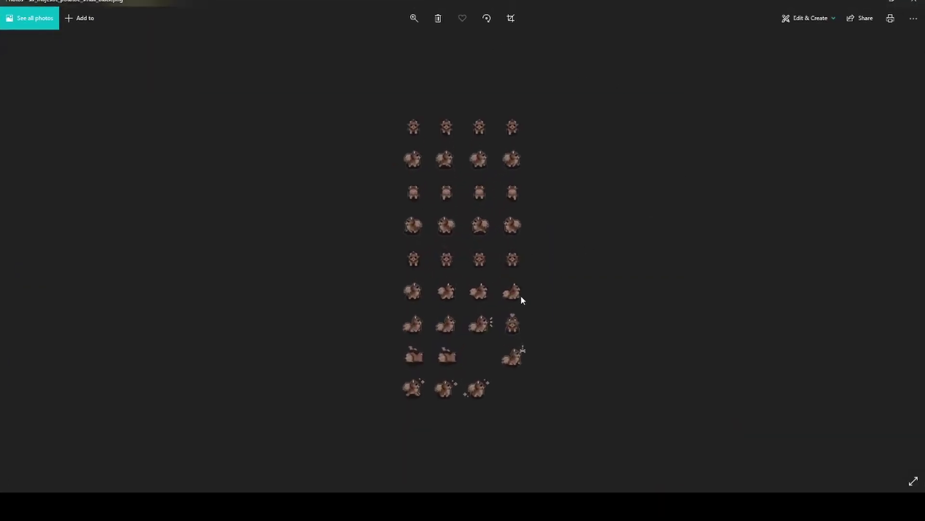
{"action": "left_click", "coordinate": [914, 3]}
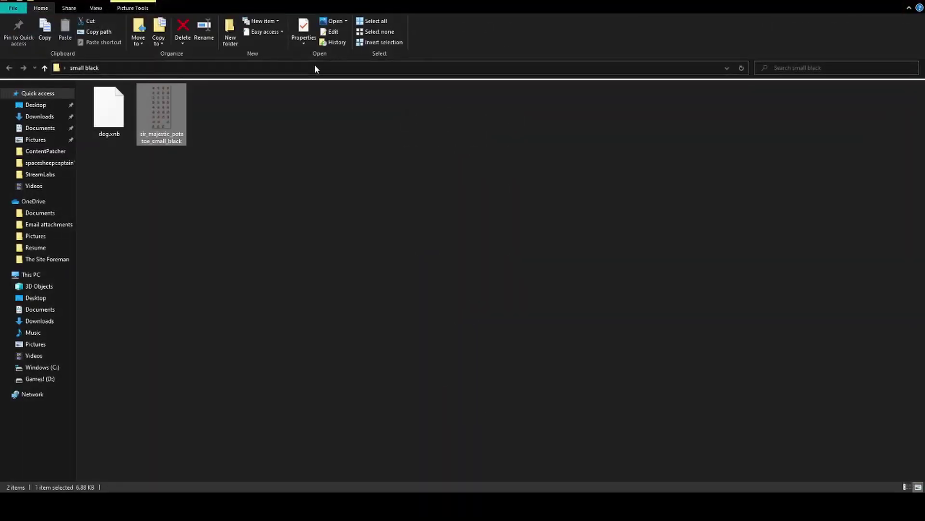
Copy the name text of the sir_majestic_potatoe_small_black image file, leaving the file name as it is.
{"action": "left_click", "coordinate": [165, 140]}
{"action": "key", "text": "ctrl+c"}
{"action": "right_click", "coordinate": [168, 139]}
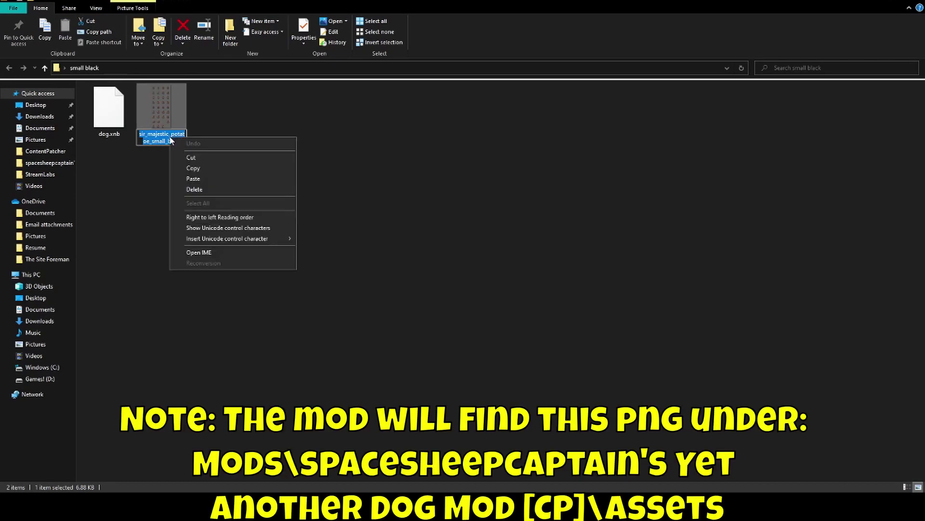
{"action": "left_click", "coordinate": [201, 167]}
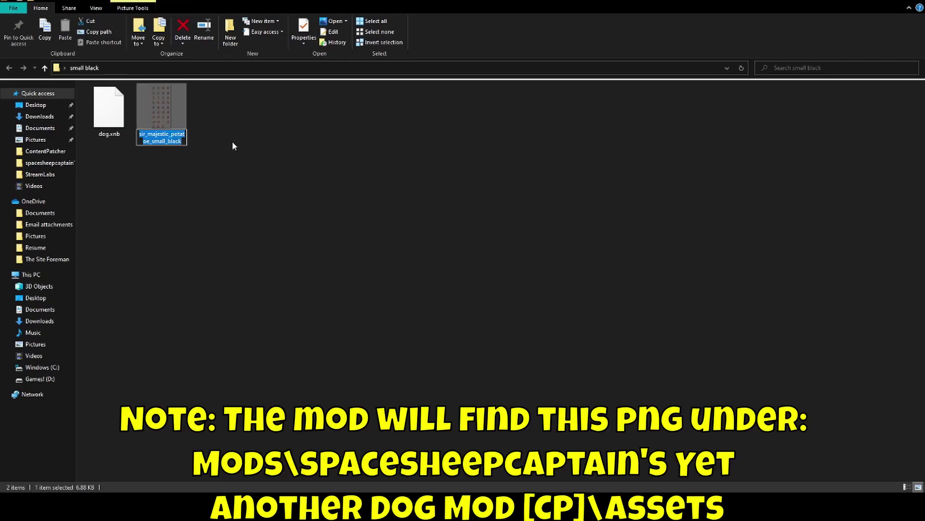
Go to the Stardew Valley game folder at D:\SteamLibrary\steamapps\common.
{"action": "left_click", "coordinate": [43, 367]}
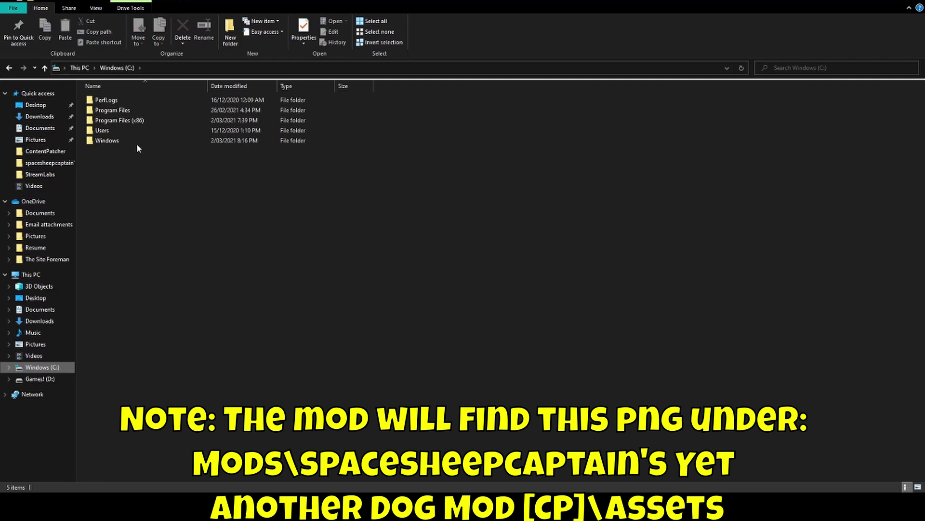
{"action": "left_click", "coordinate": [40, 379]}
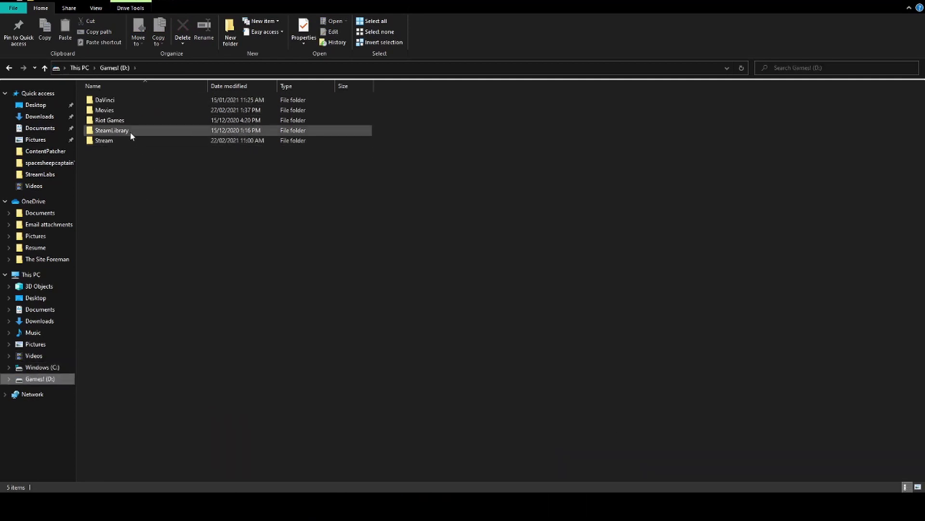
{"action": "double_click", "coordinate": [129, 130]}
{"action": "double_click", "coordinate": [127, 99]}
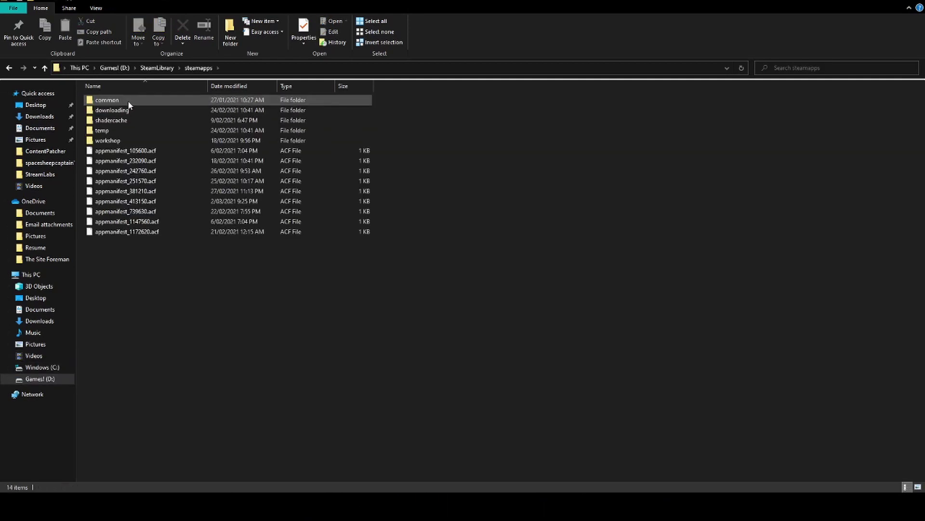
{"action": "double_click", "coordinate": [128, 100]}
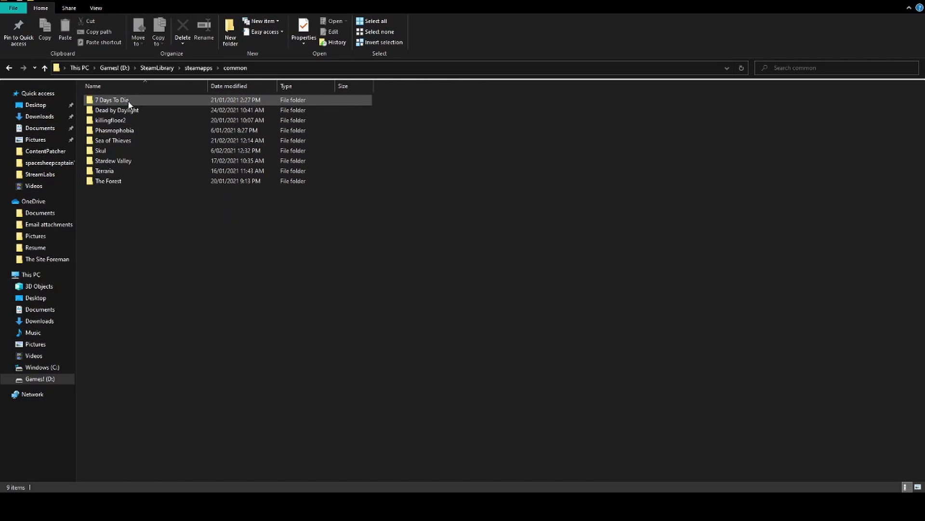
{"action": "double_click", "coordinate": [128, 161]}
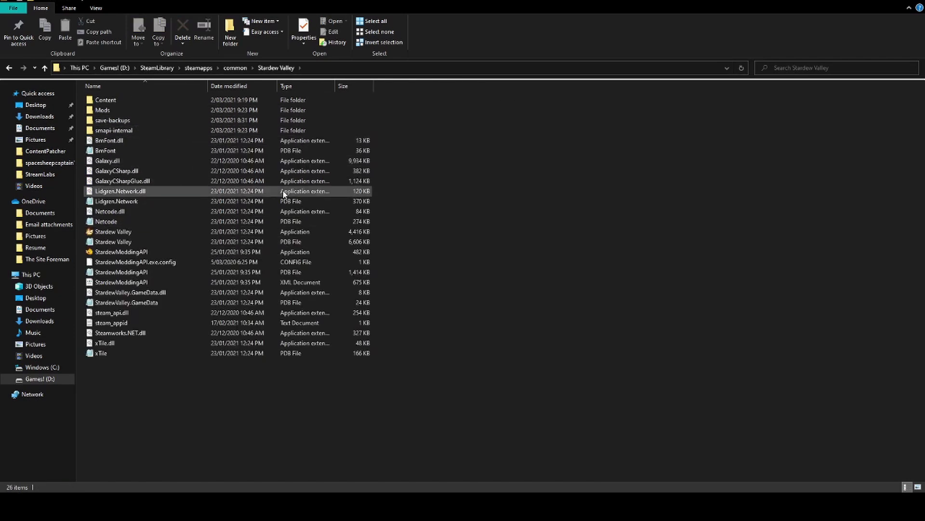
Open the content JSON file of spacesheepcaptain's Yet Another Dog Mod [CP] in the game's Mods folder.
{"action": "double_click", "coordinate": [215, 110]}
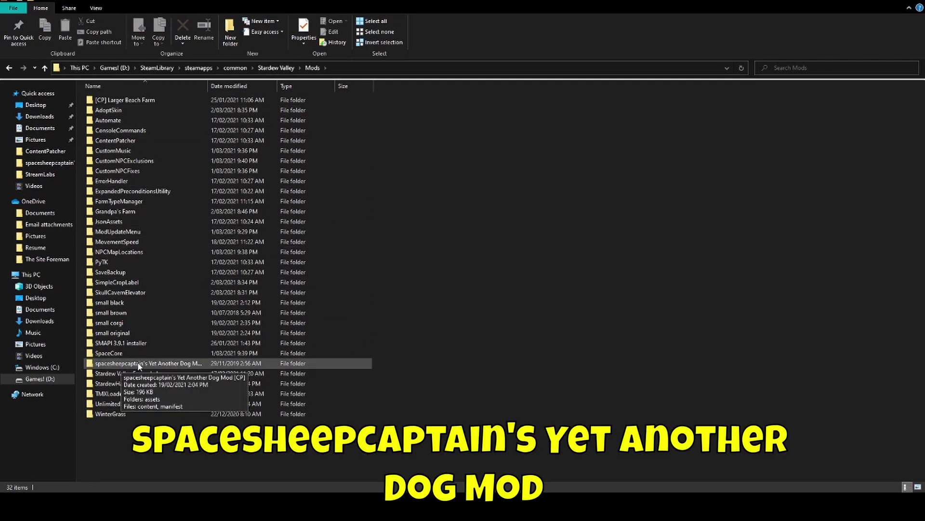
{"action": "double_click", "coordinate": [138, 364]}
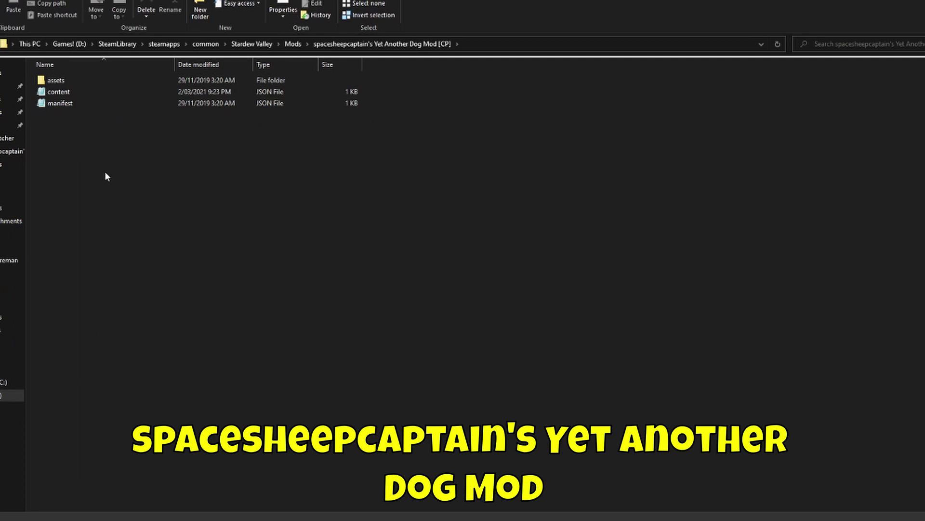
{"action": "double_click", "coordinate": [77, 89]}
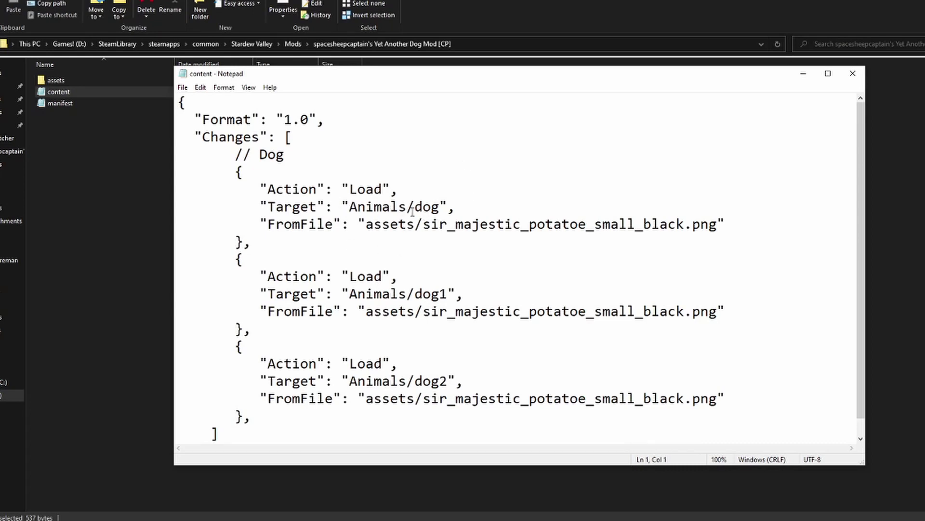
Examine the dog, dog1 and dog2 names in the three Target lines of the content file.
{"action": "left_click_drag", "start_coordinate": [413, 207], "coordinate": [440, 208]}
{"action": "left_click_drag", "start_coordinate": [415, 293], "coordinate": [447, 293]}
{"action": "left_click_drag", "start_coordinate": [423, 381], "coordinate": [443, 380]}
{"action": "key", "text": "ctrl+Home"}
{"action": "left_click_drag", "start_coordinate": [414, 208], "coordinate": [440, 207]}
{"action": "left_click_drag", "start_coordinate": [415, 293], "coordinate": [448, 293]}
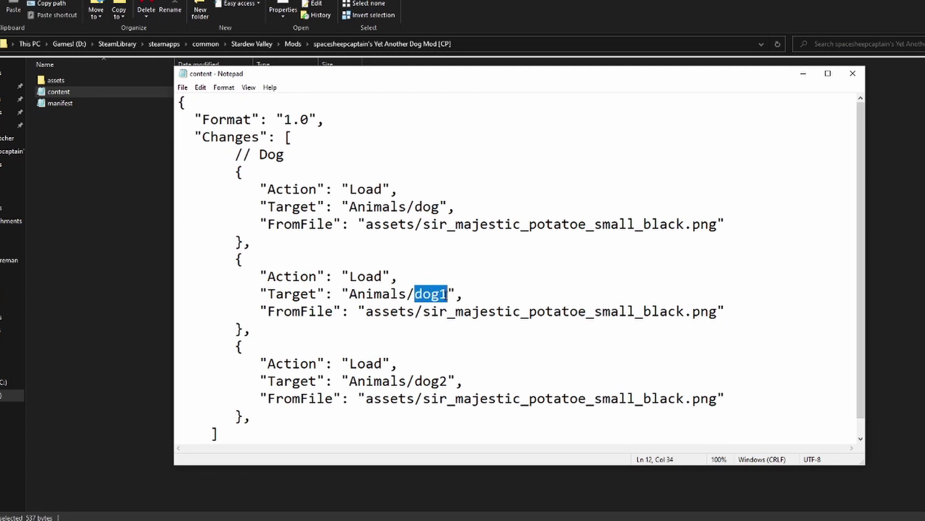
{"action": "left_click_drag", "start_coordinate": [416, 381], "coordinate": [444, 385]}
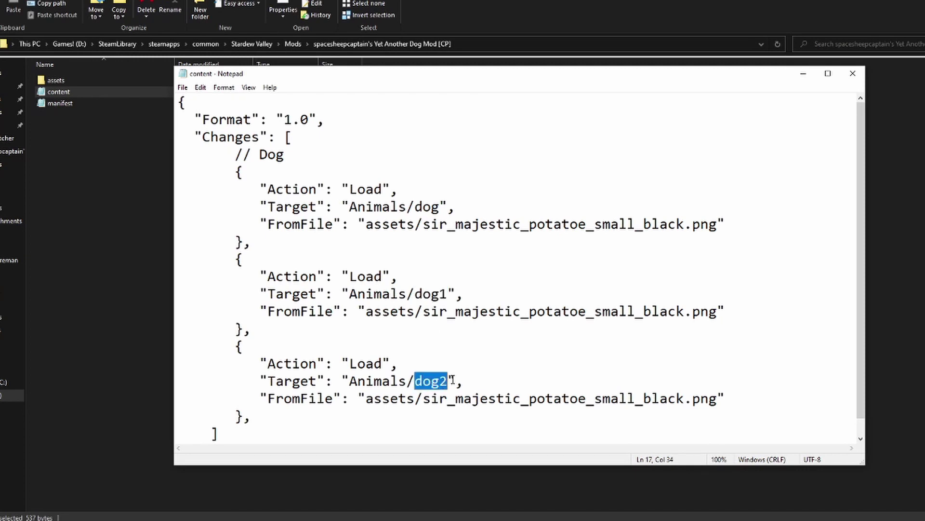
{"action": "left_click", "coordinate": [462, 186]}
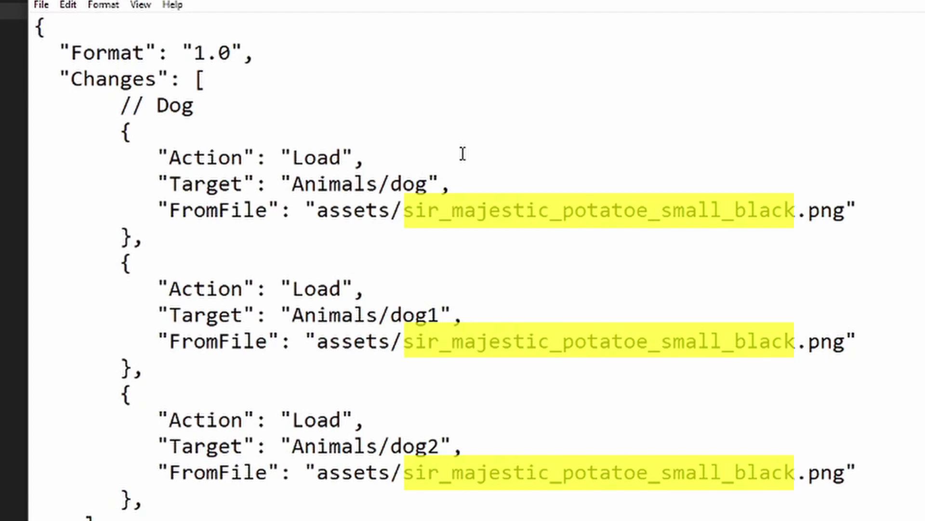
Replace the image name in all three FromFile lines with the copied sir_majestic_potatoe_small_black, keeping assets/ and .png, and save the file.
{"action": "left_click_drag", "start_coordinate": [404, 210], "coordinate": [797, 198]}
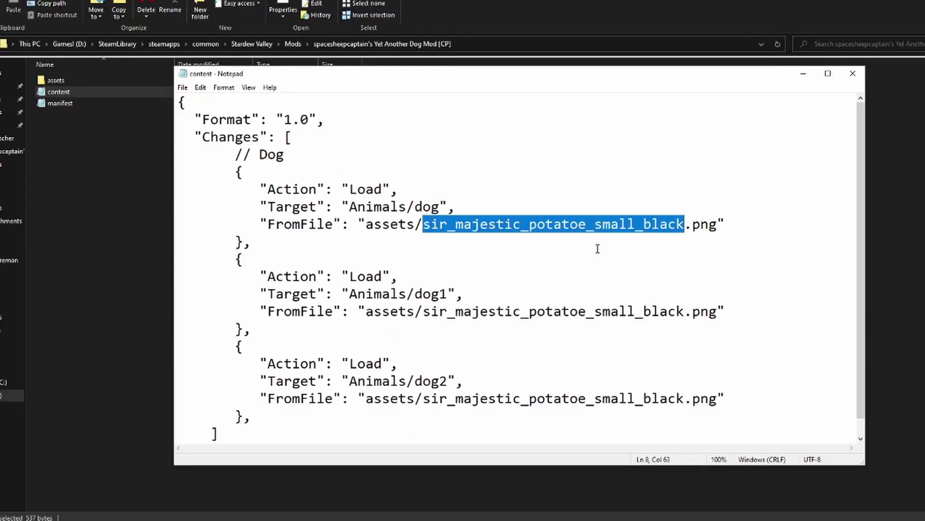
{"action": "key", "text": "ctrl+v"}
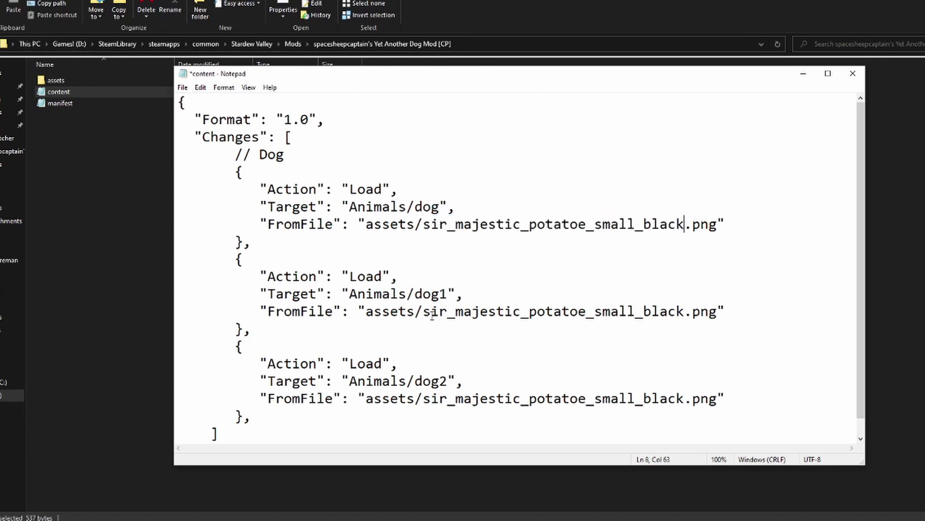
{"action": "left_click_drag", "start_coordinate": [423, 312], "coordinate": [683, 307]}
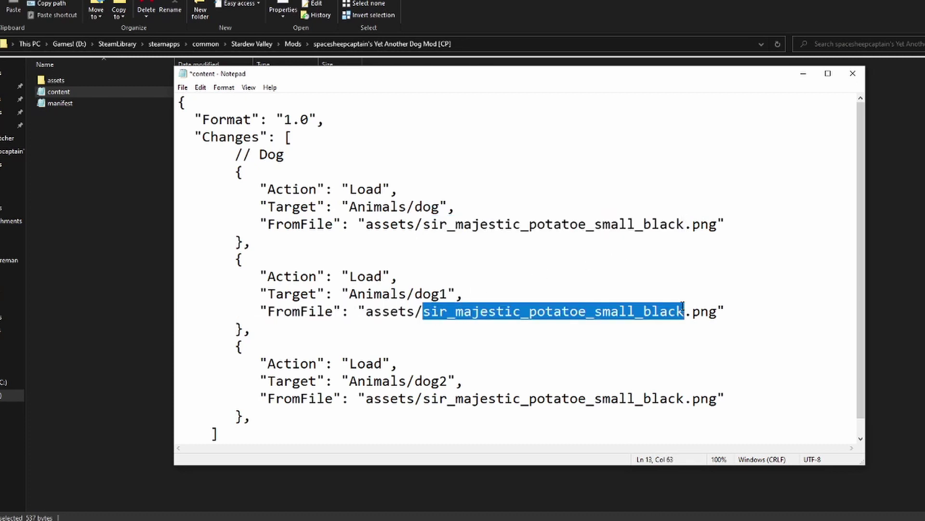
{"action": "key", "text": "ctrl+v"}
{"action": "left_click_drag", "start_coordinate": [426, 400], "coordinate": [684, 400]}
{"action": "key", "text": "ctrl+v"}
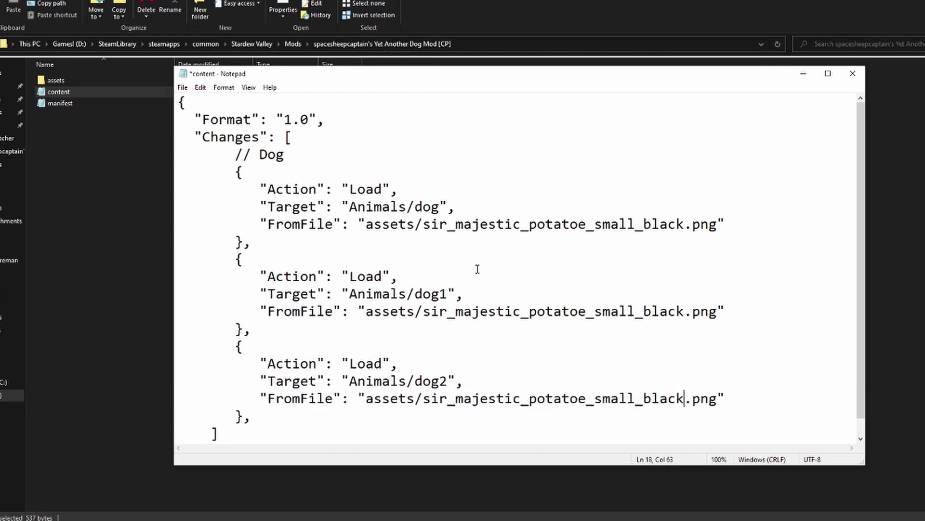
{"action": "left_click", "coordinate": [183, 88]}
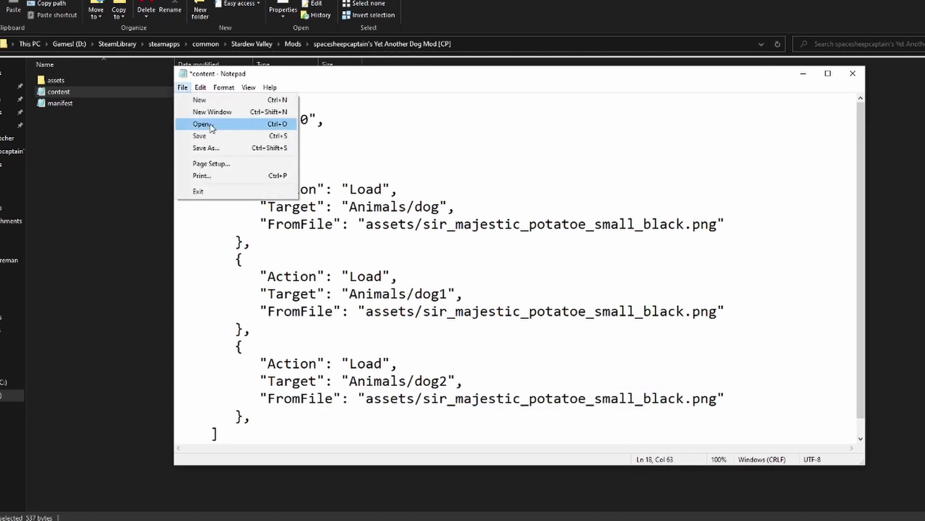
{"action": "left_click", "coordinate": [214, 137]}
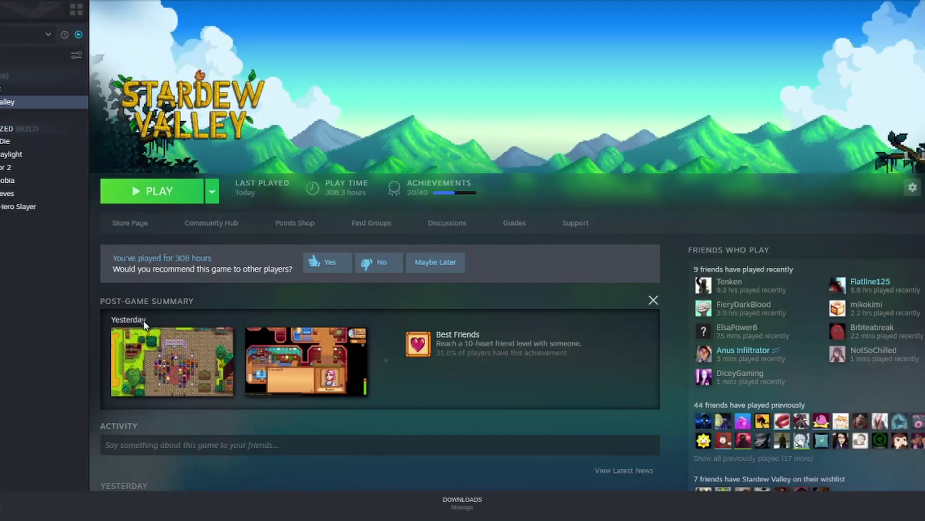
Switch to Steam, launch Stardew Valley, and walk to the dog beside its kennel to pet it.
{"action": "left_click", "coordinate": [150, 192]}
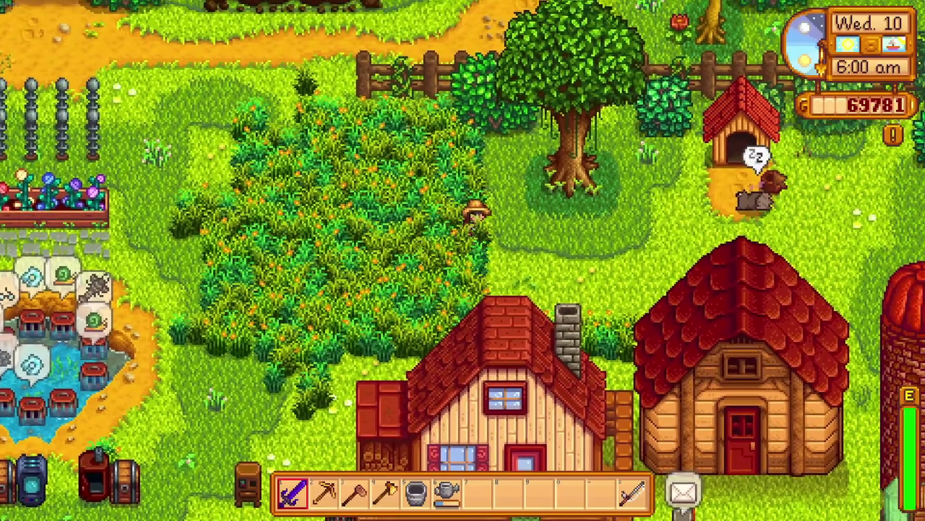
{"action": "key", "text": "d"}
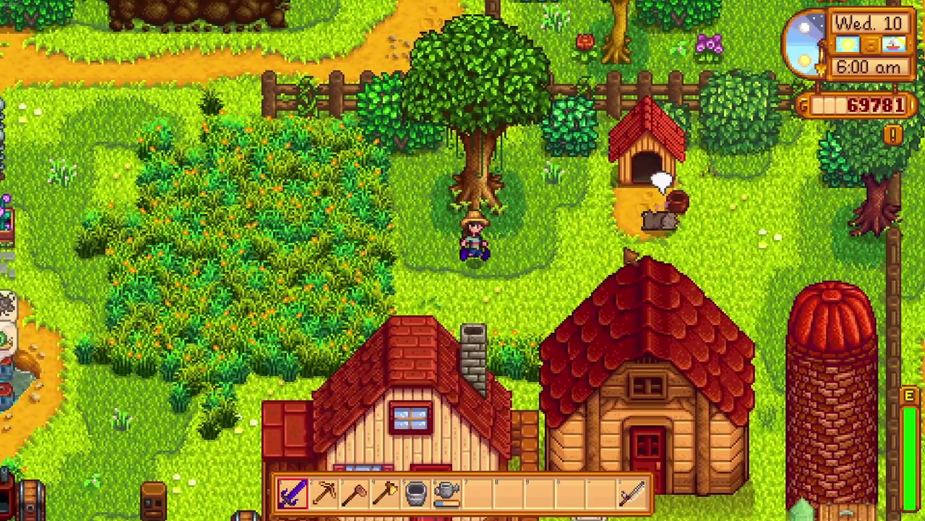
{"action": "key", "text": "x"}
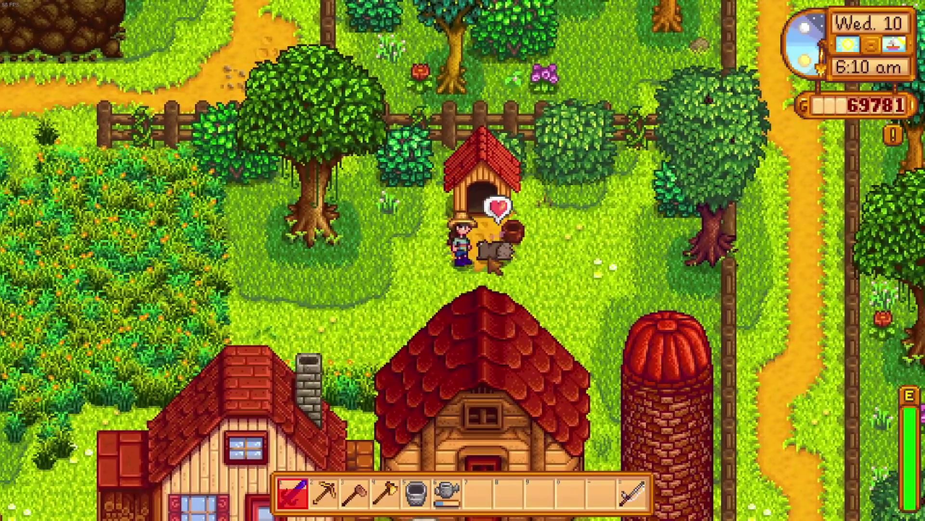
Follow the dog around behind the farm building and silo to inspect its sprite in motion.
{"action": "key", "text": "d"}
{"action": "key", "text": "s"}
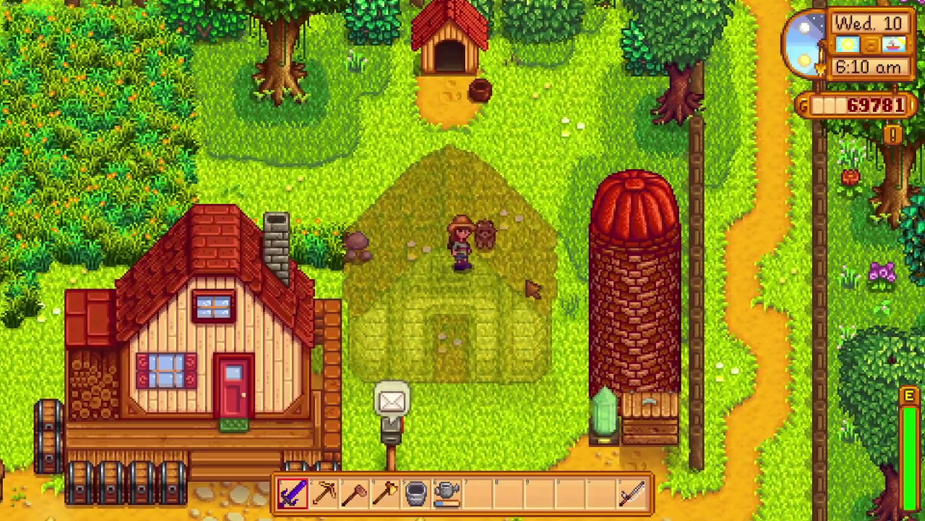
{"action": "key", "text": "d"}
{"action": "key", "text": "d"}
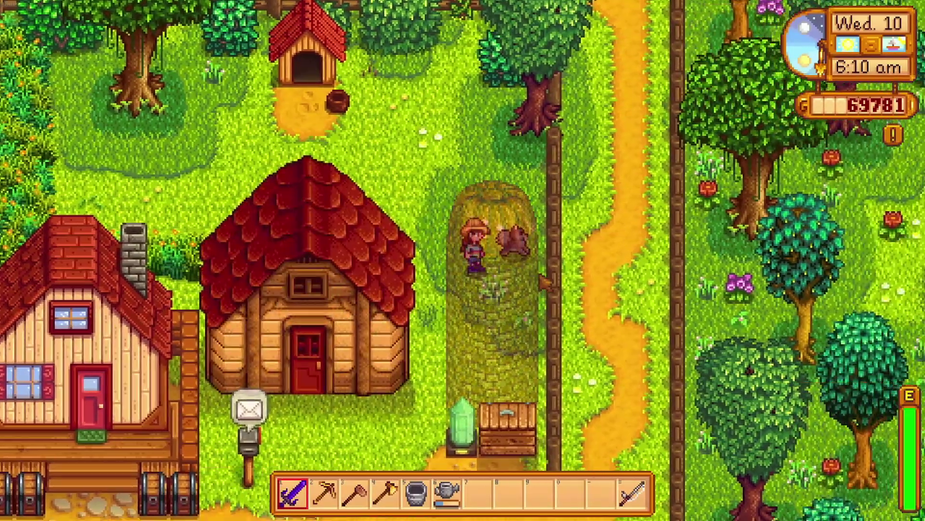
{"action": "key", "text": "a"}
{"action": "key", "text": "w"}
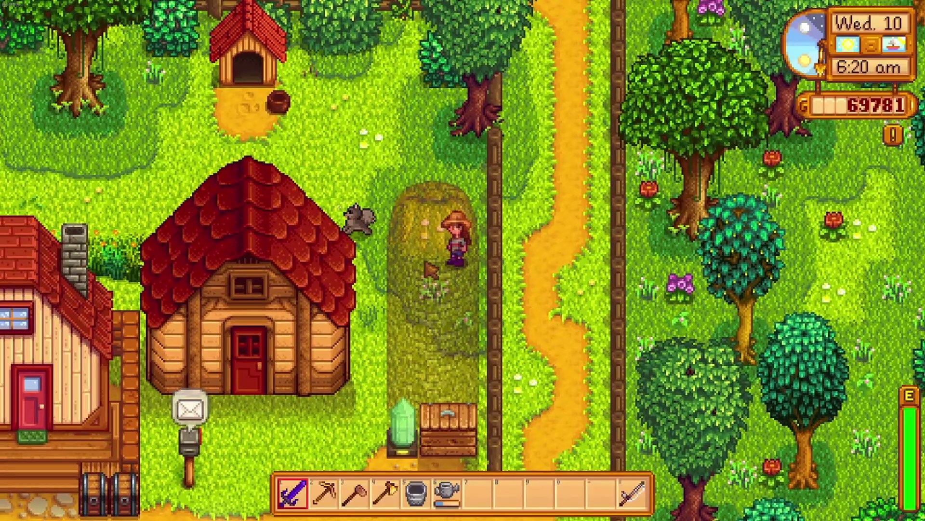
{"action": "key", "text": "a"}
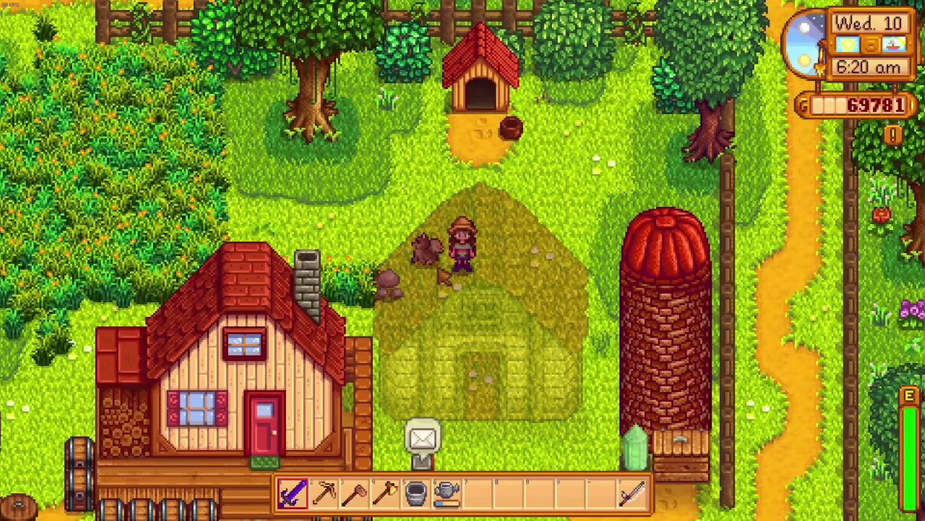